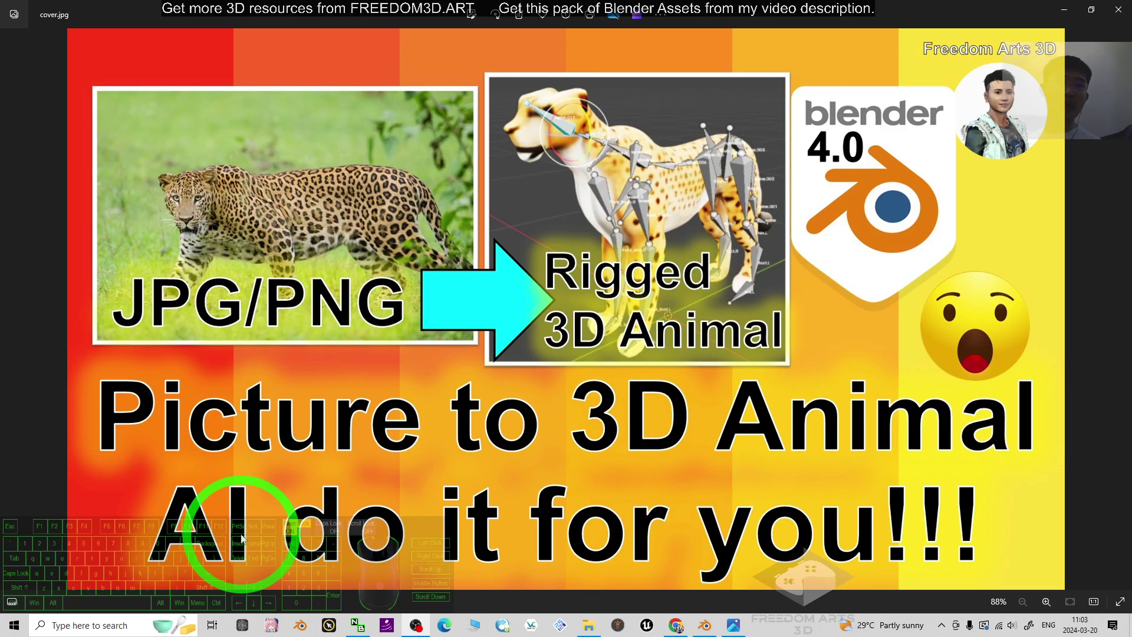
Swing the lion's left front foot and undo it, then turn the head bone spine.011 sideways
click(710, 626)
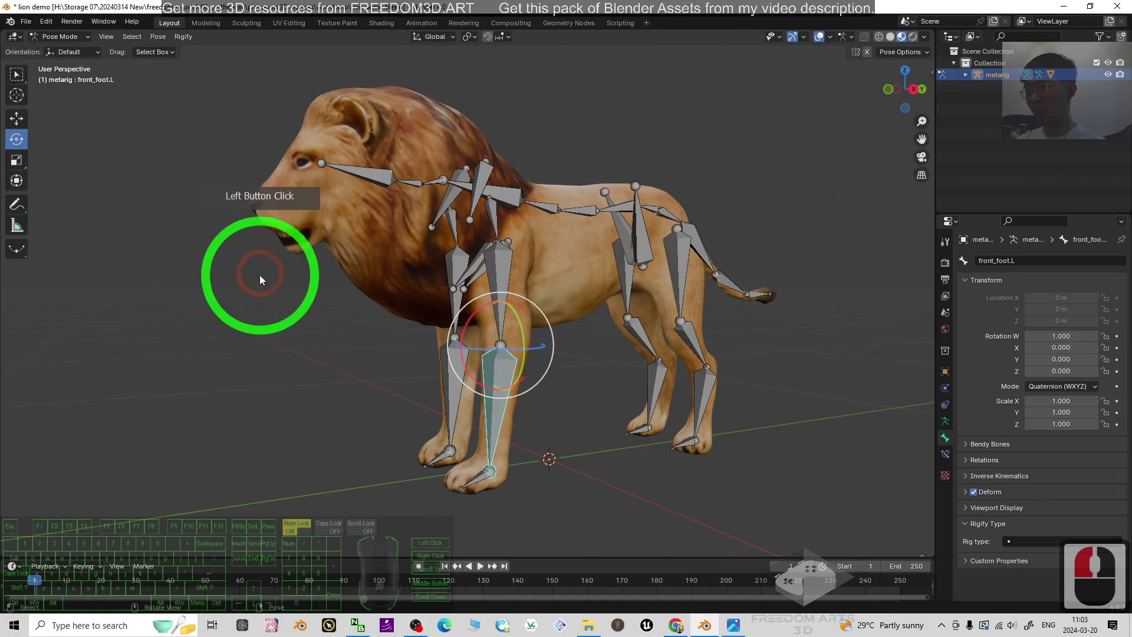
middle_drag(259, 275, 682, 267)
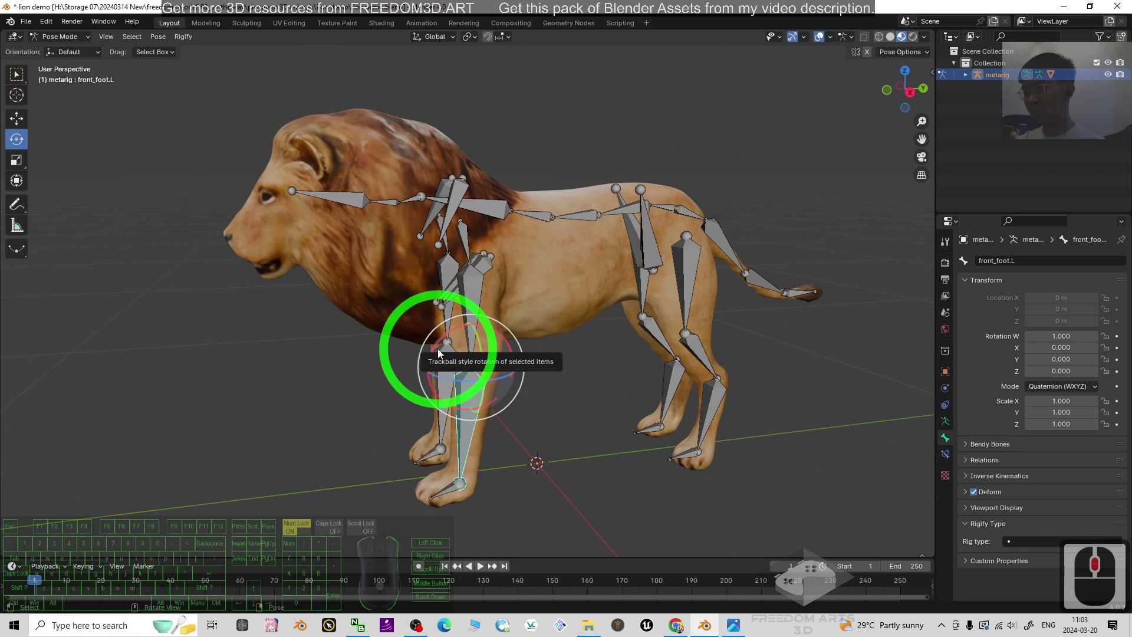
drag(437, 349, 548, 341)
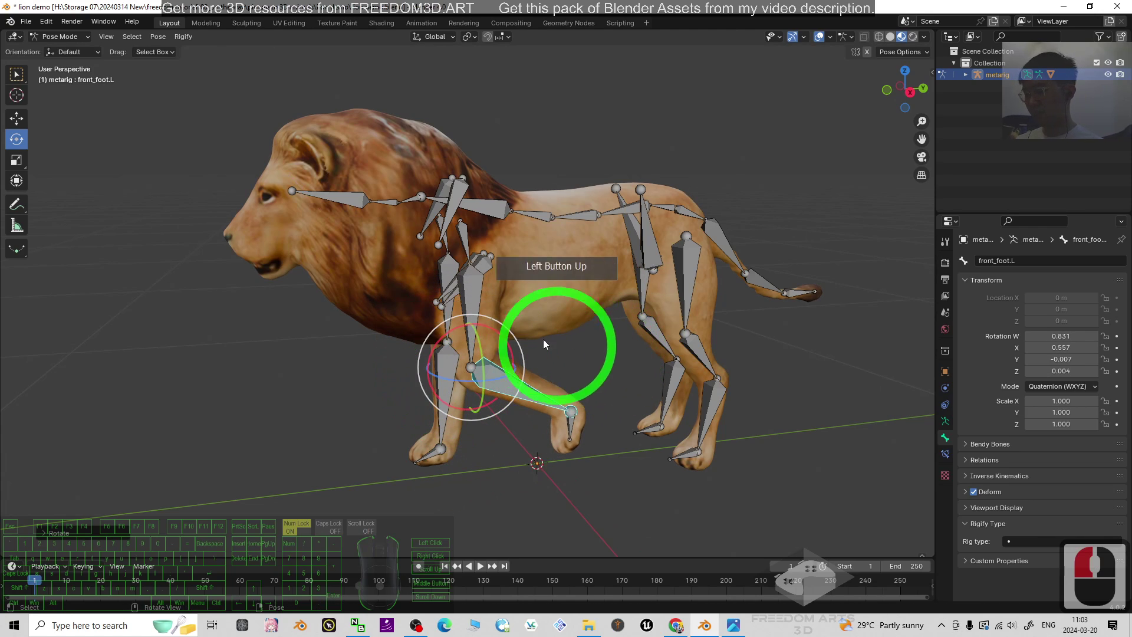
key(ctrl+z)
click(343, 195)
mouse_move(330, 204)
mouse_down()
mouse_move(357, 211)
mouse_move(348, 213)
mouse_up()
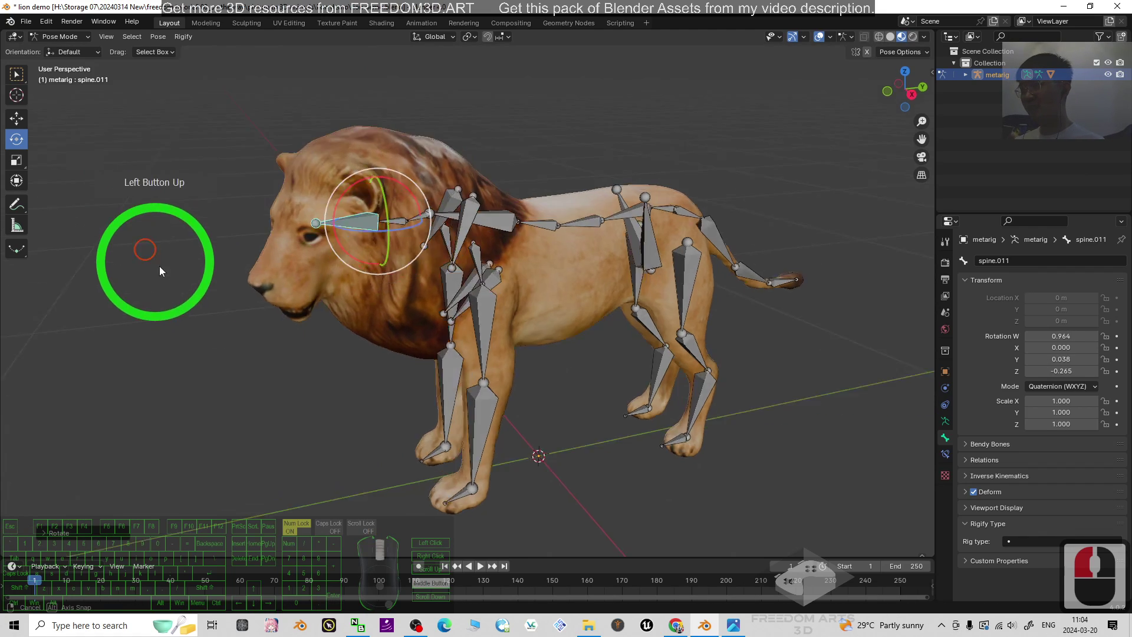
Pick spine.008, bend the rear leg at shin.L and undo it, then rotate toe.L
middle_drag(159, 266, 557, 261)
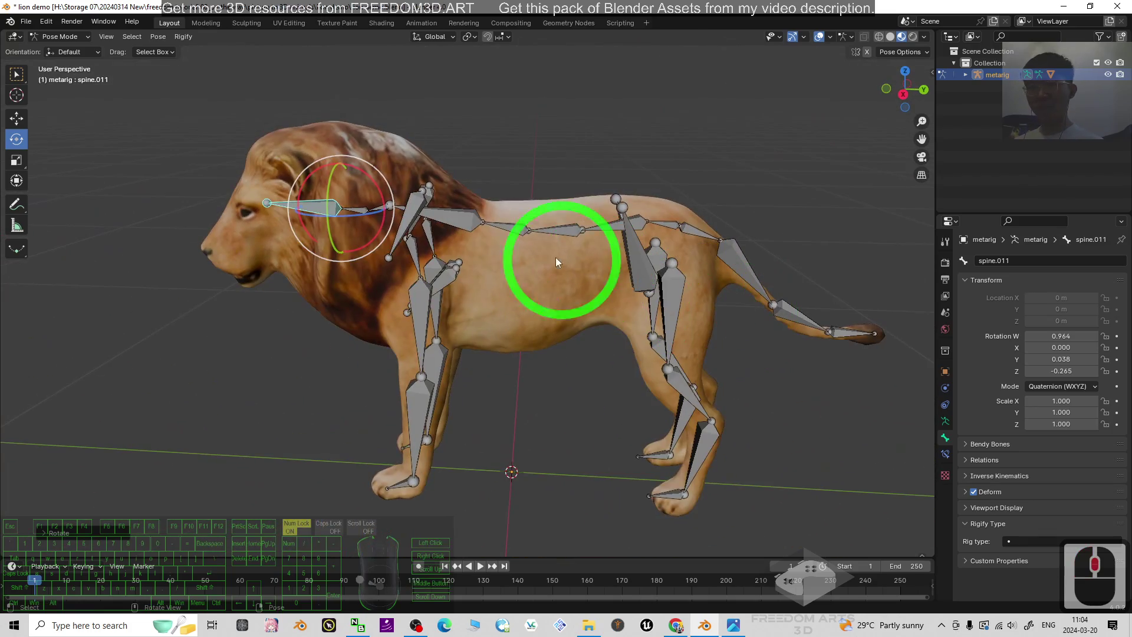
middle_drag(668, 324, 523, 316)
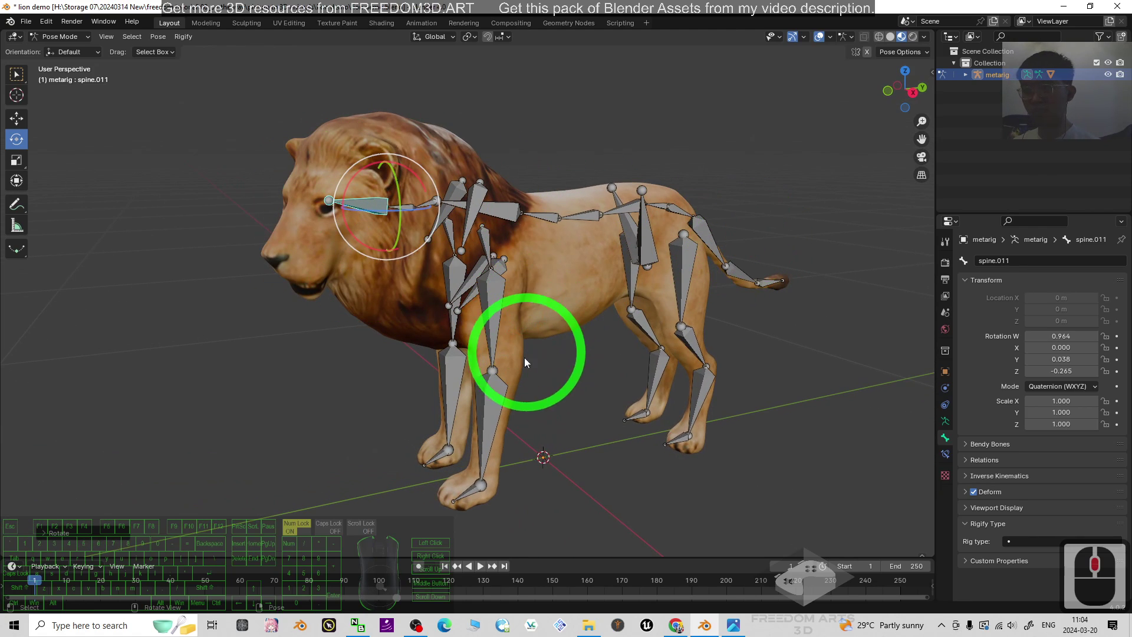
middle_drag(525, 359, 493, 298)
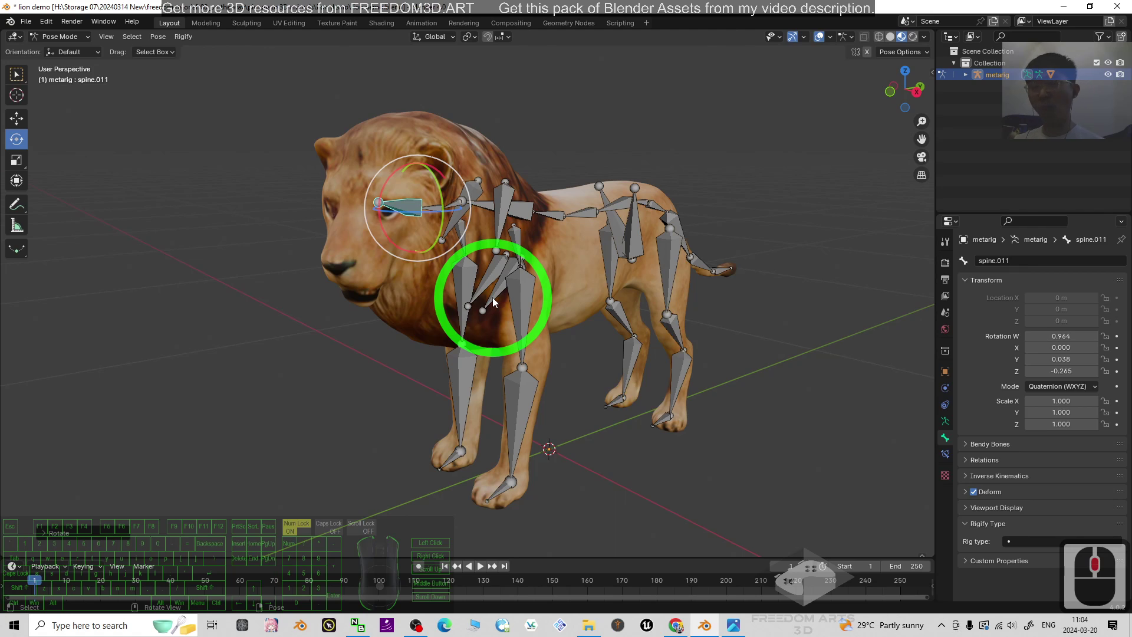
mouse_move(409, 275)
middle_down()
mouse_move(569, 283)
mouse_move(412, 283)
middle_up()
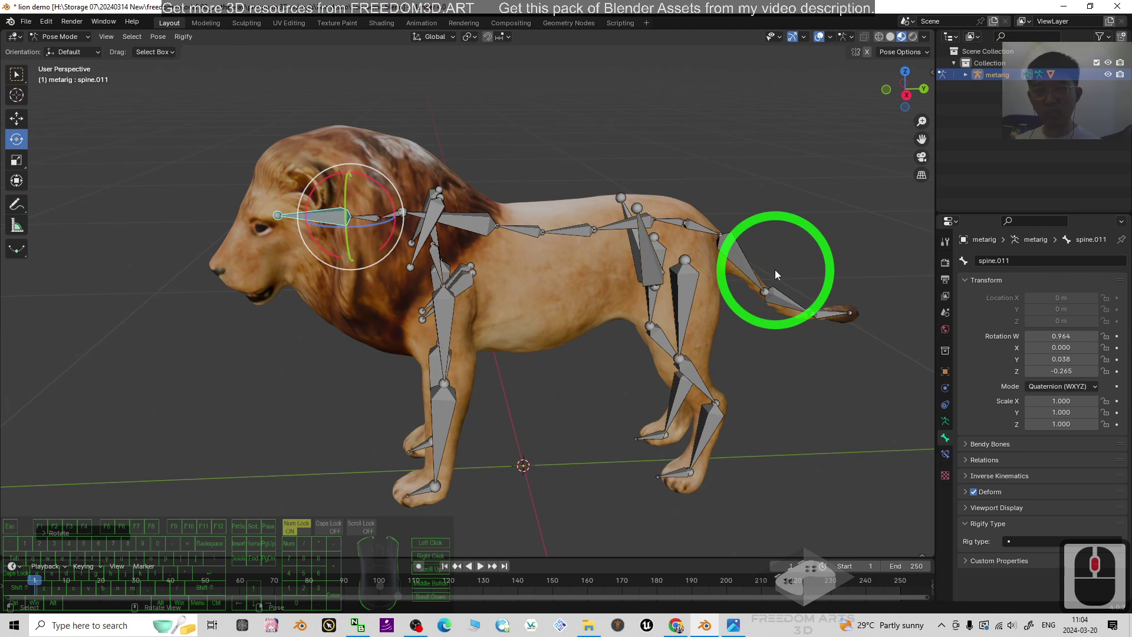
middle_drag(535, 289, 554, 285)
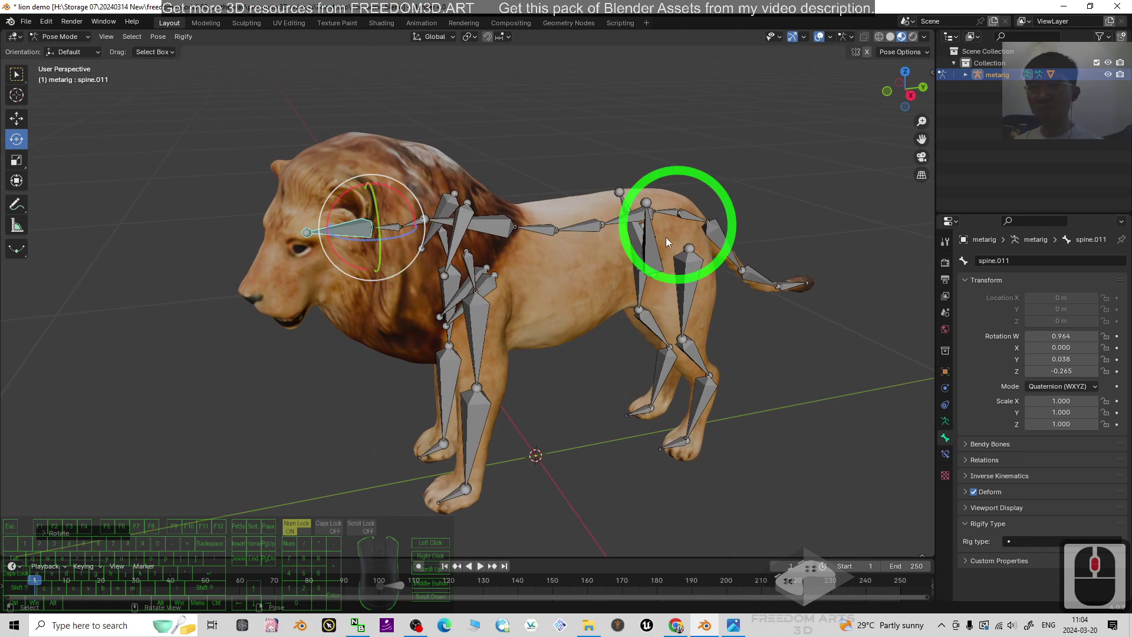
click(494, 230)
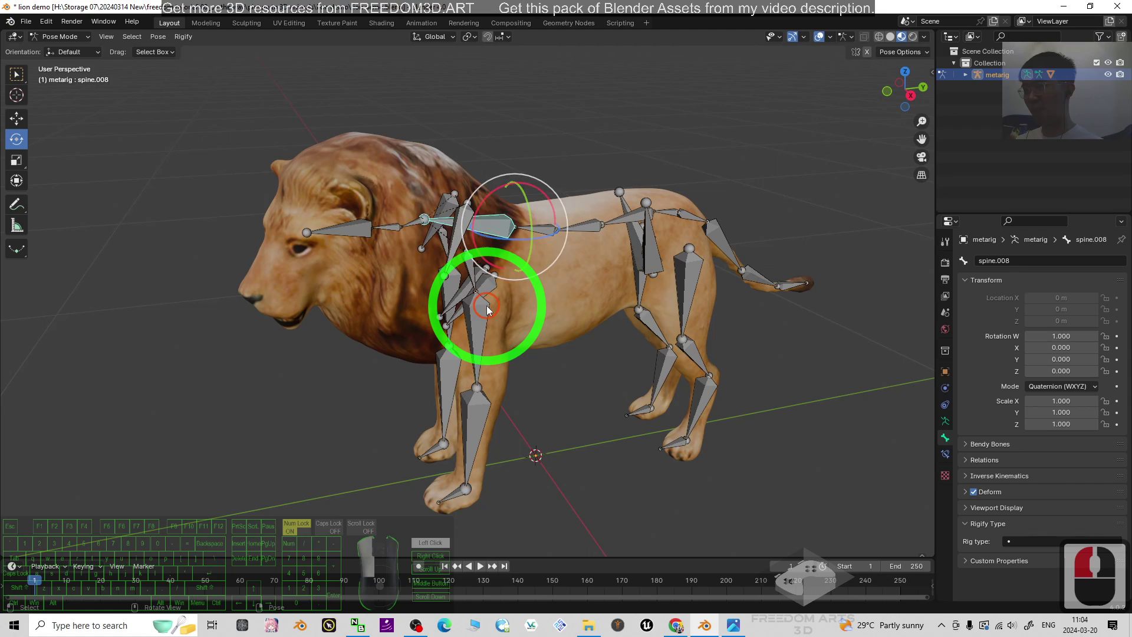
middle_drag(740, 295, 701, 342)
click(687, 372)
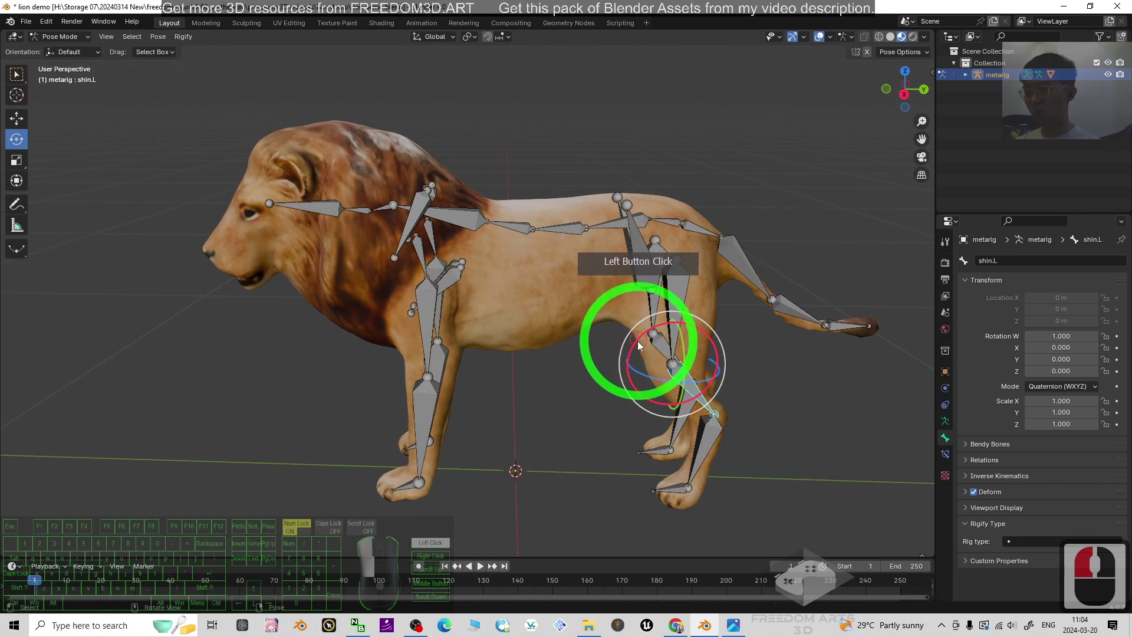
drag(637, 343, 676, 362)
key(ctrl+z)
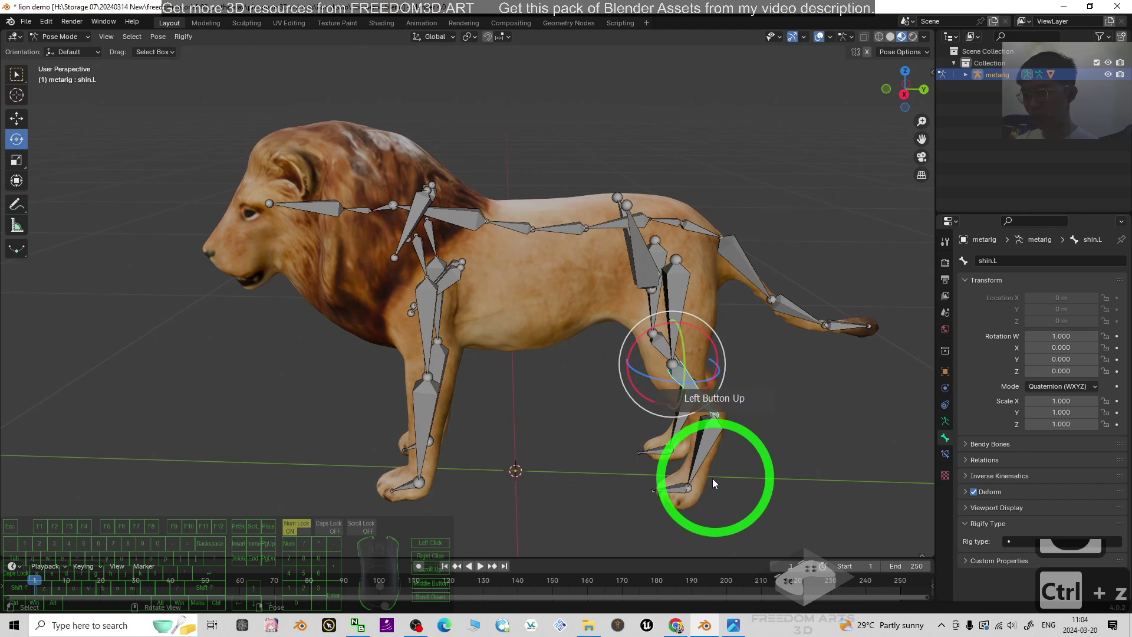
click(679, 487)
drag(656, 455, 860, 424)
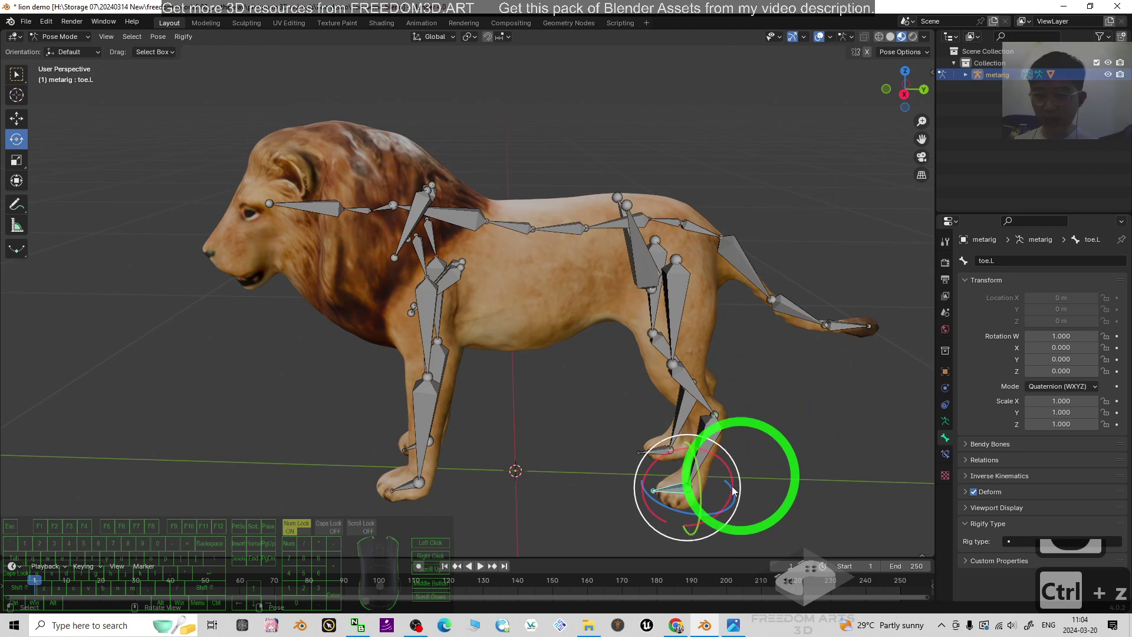
Start a new General file with Don't Save for the lion scene, then minimize Blender
click(734, 625)
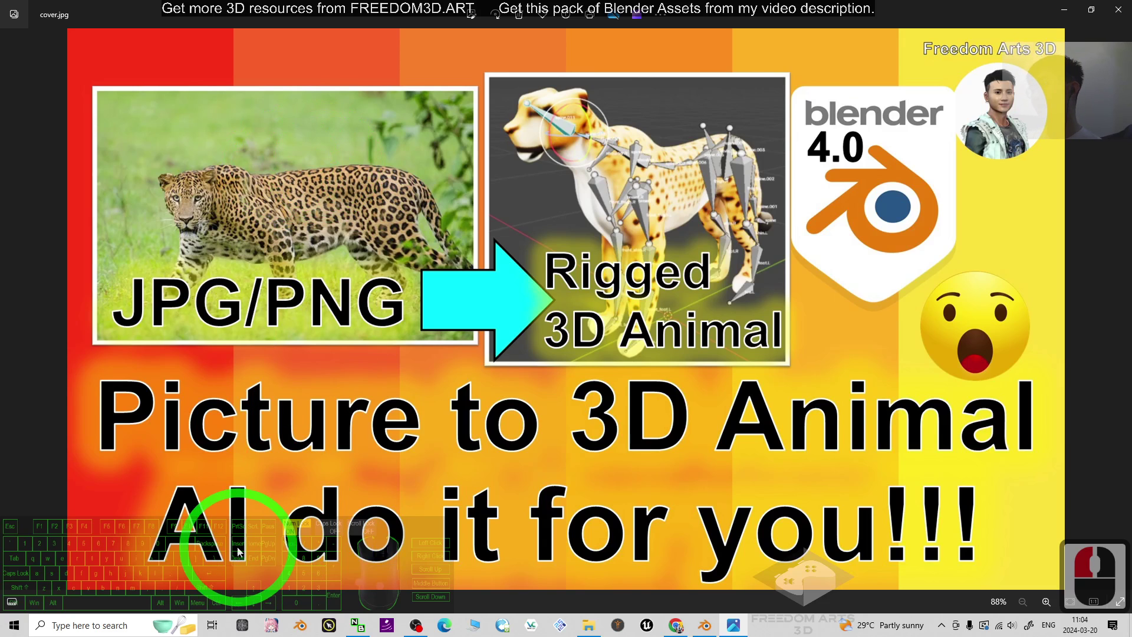
click(1062, 13)
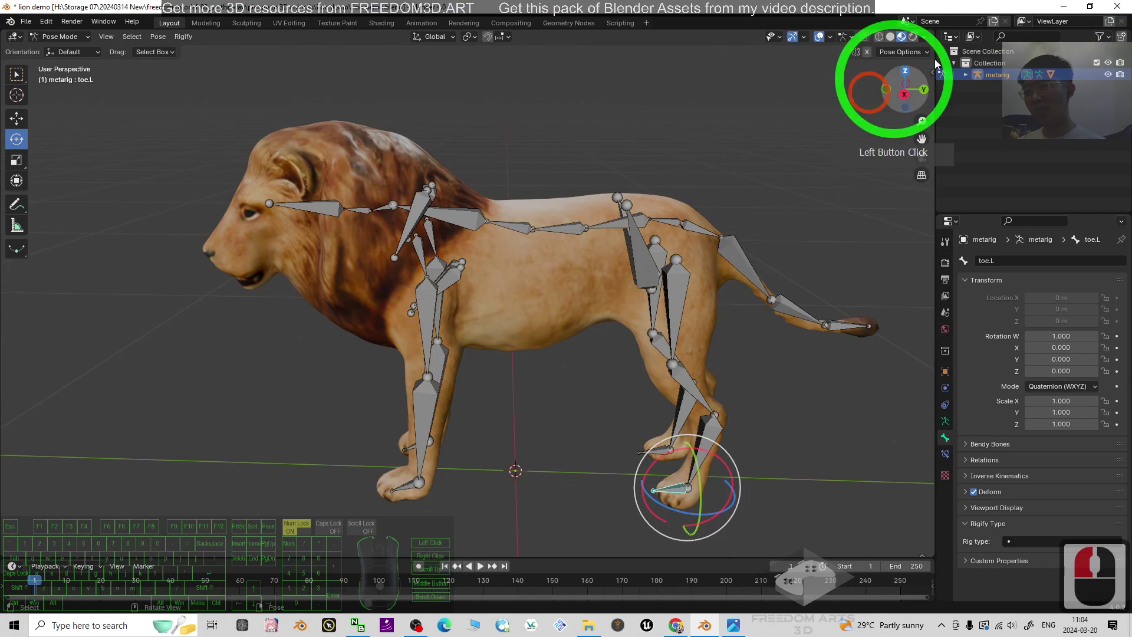
click(26, 21)
mouse_move(59, 36)
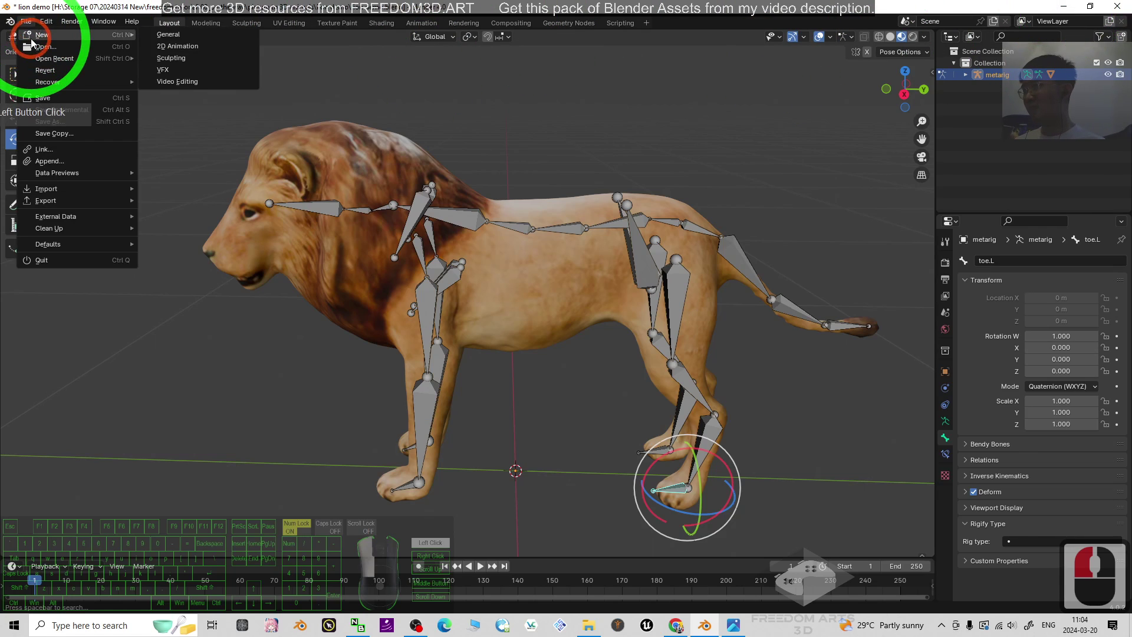
click(212, 35)
click(589, 335)
click(386, 417)
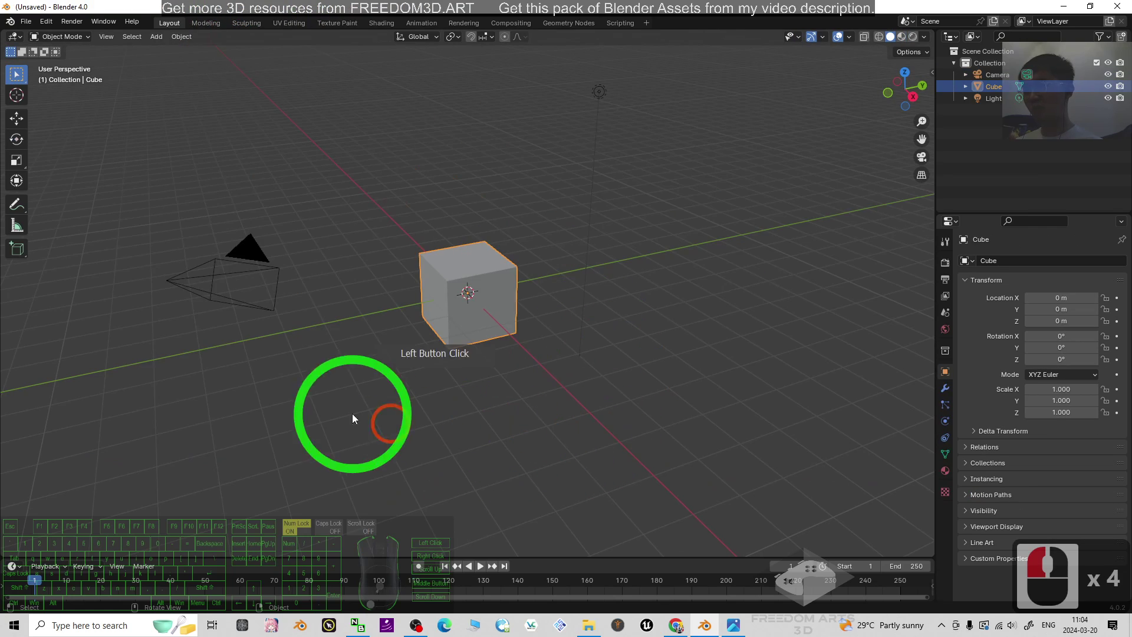
click(1063, 7)
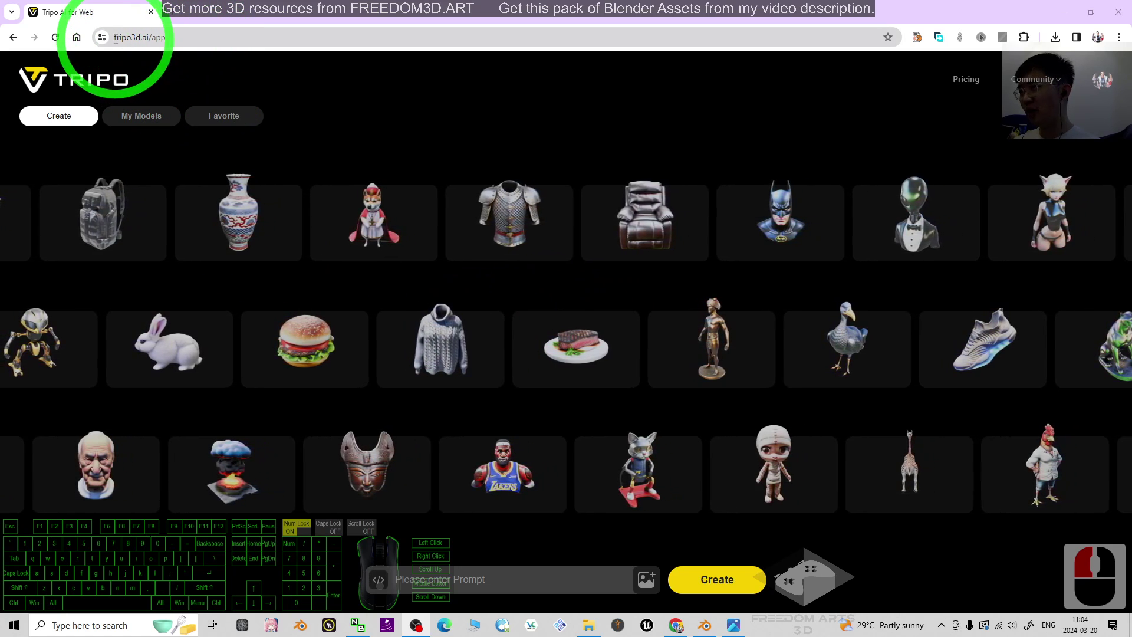
Select the tripo3d.ai/app address, then open a new Chrome tab on the Google start page
click(173, 38)
click(195, 38)
click(298, 30)
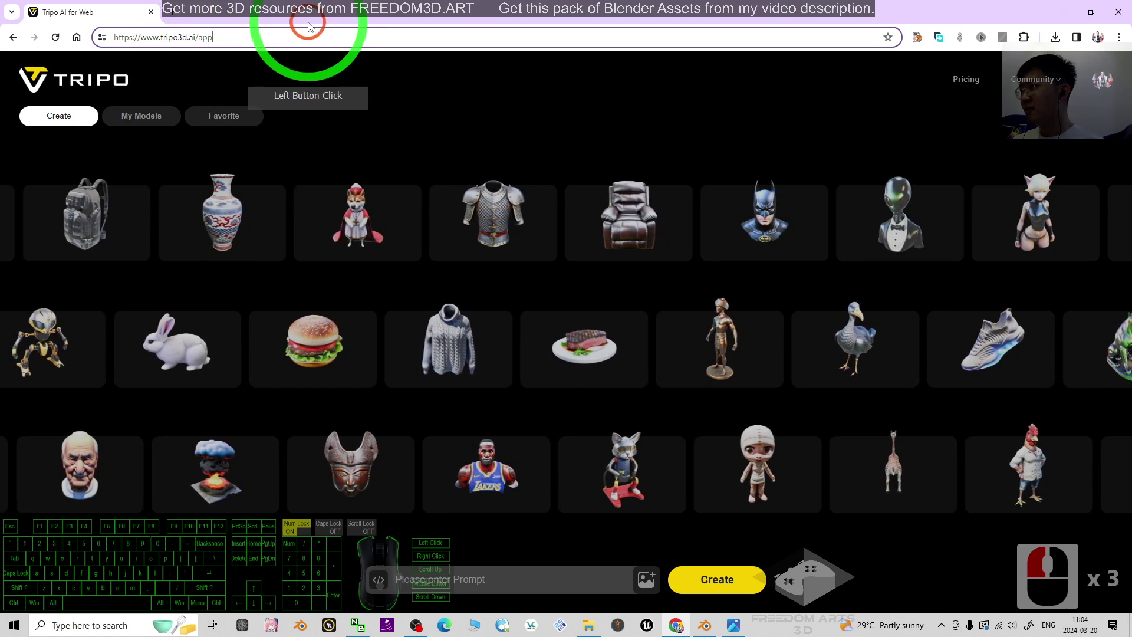
click(308, 67)
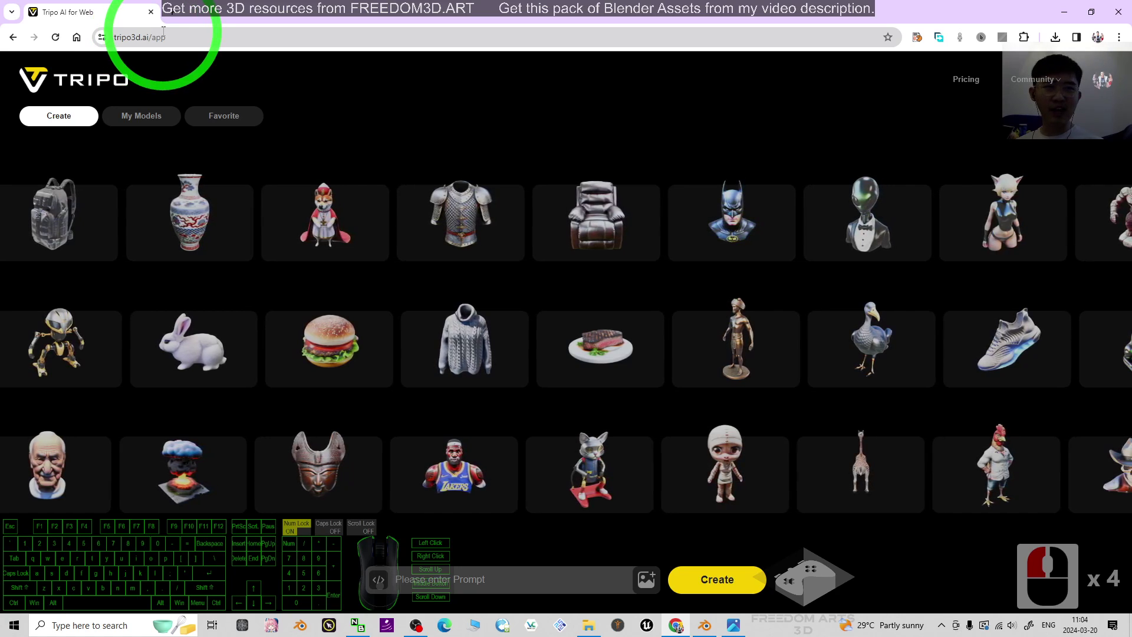
click(183, 39)
click(184, 38)
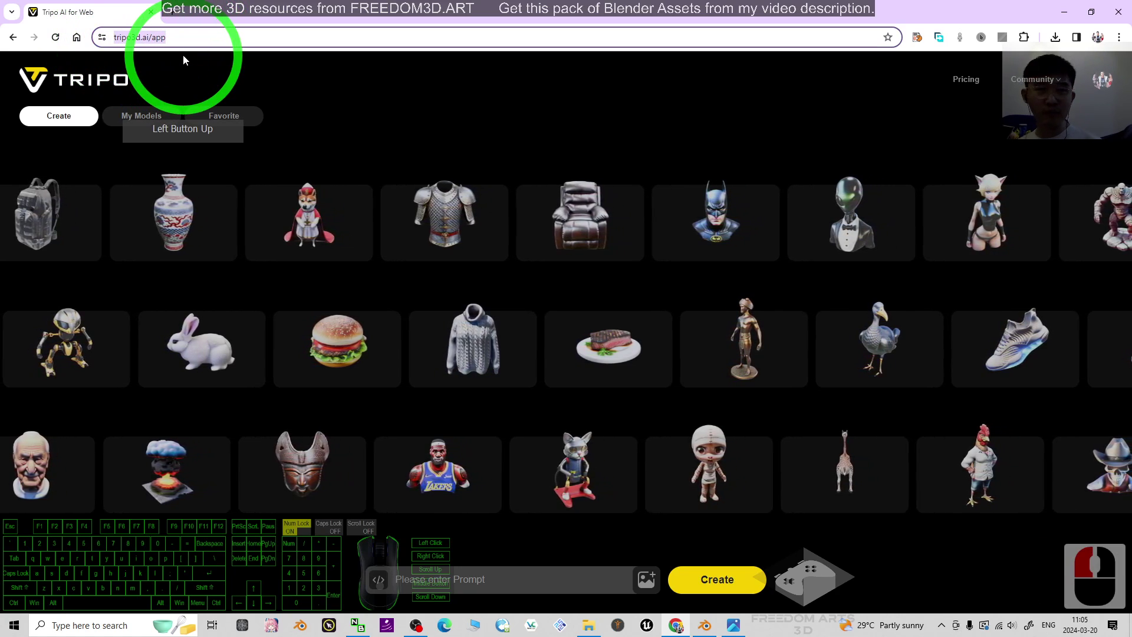
click(171, 12)
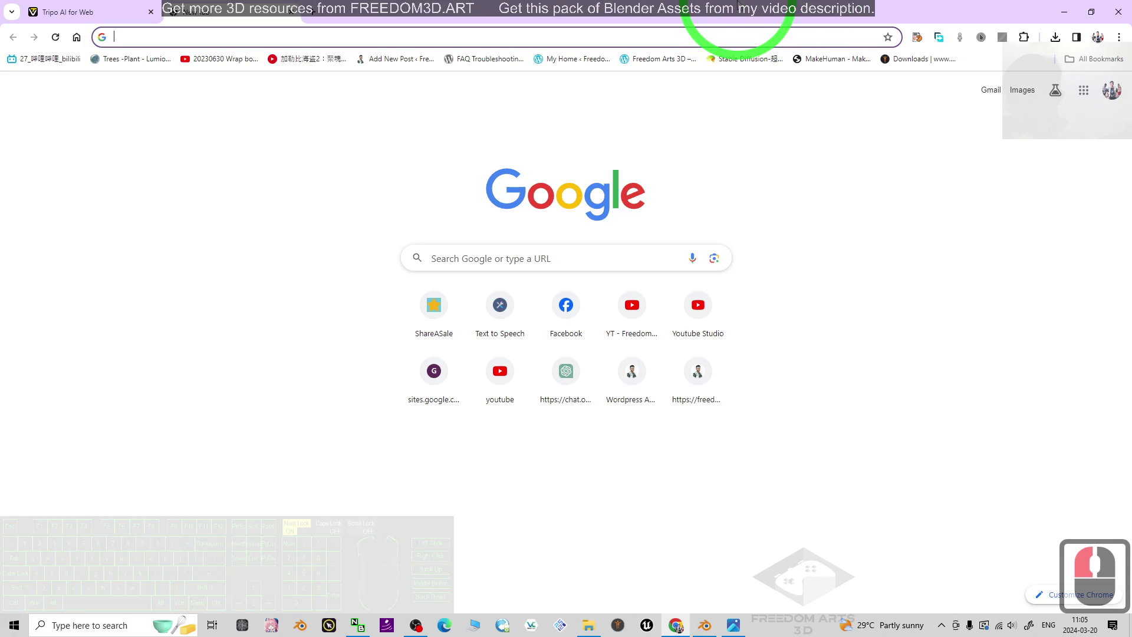
Search Google Images for 'tiger 3d', and in another new tab for 'tiger'
text(tiger)
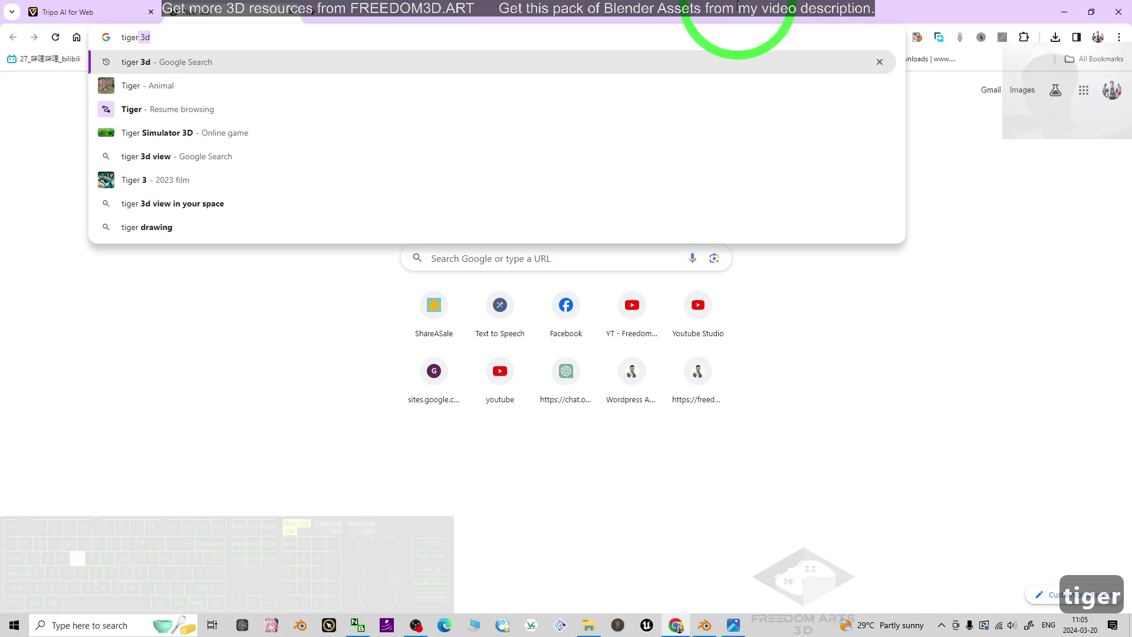
text( 3d)
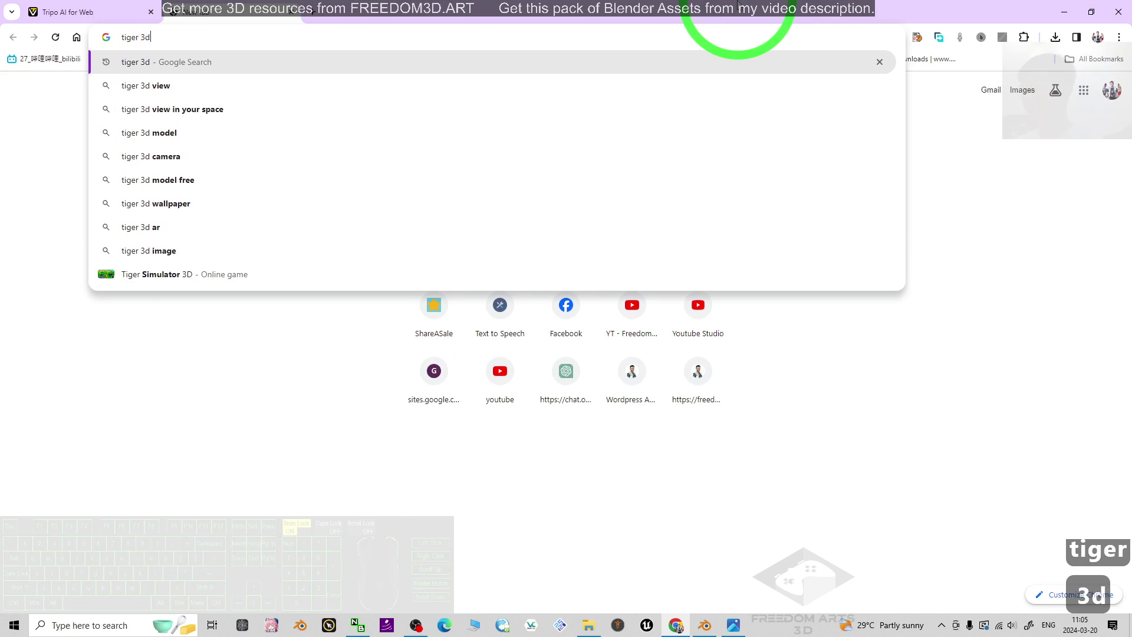
key(Return)
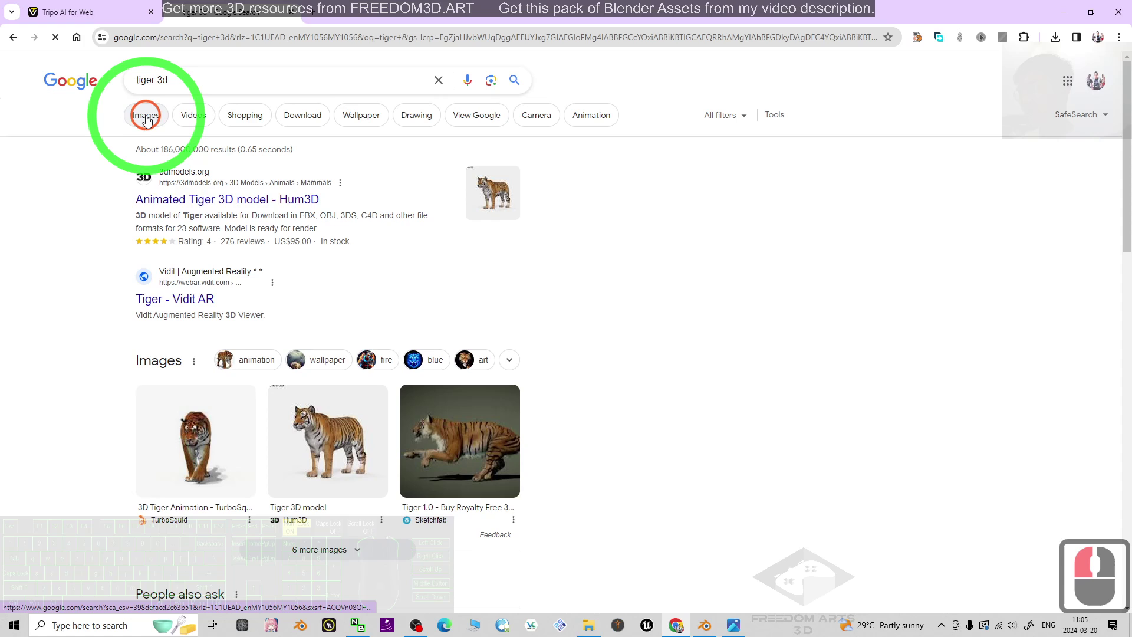
click(147, 118)
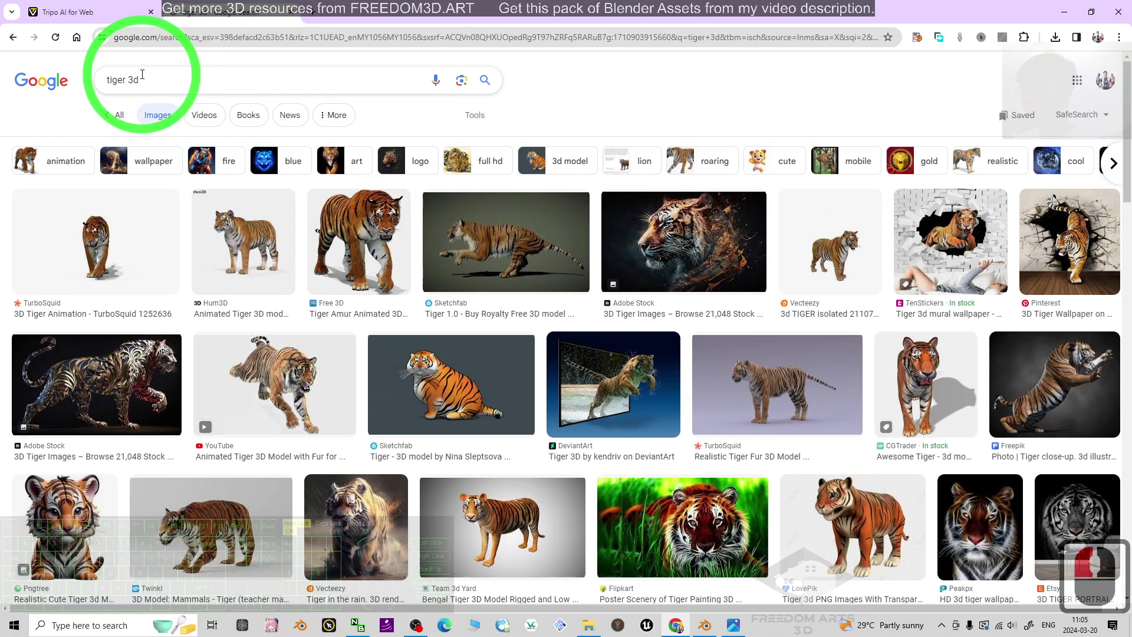
click(313, 13)
text(tiger 3d)
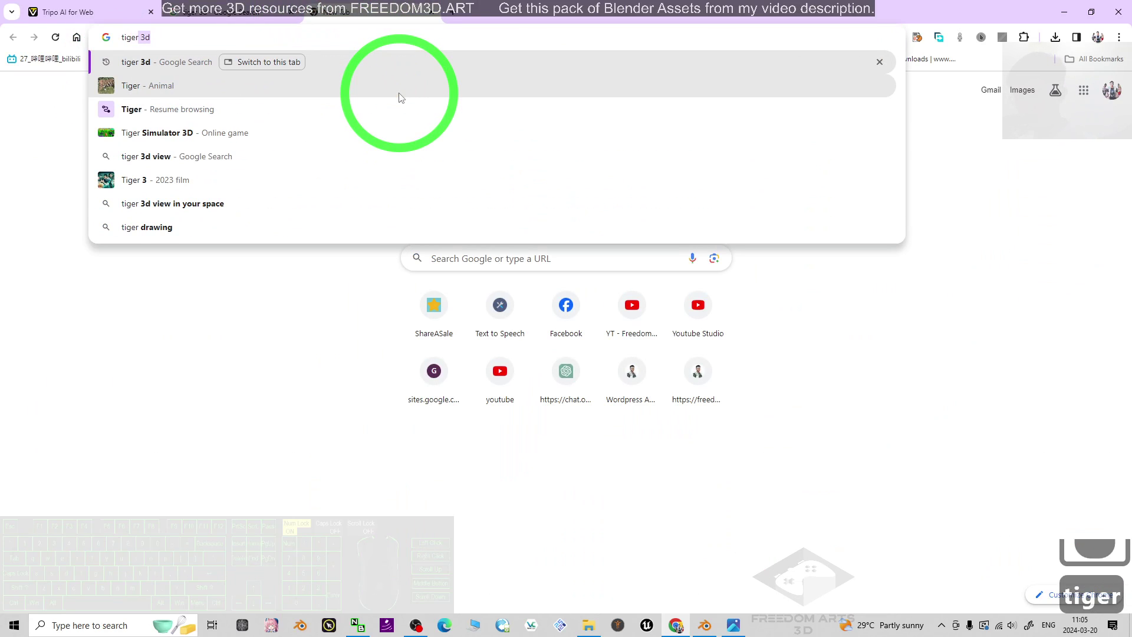
click(400, 96)
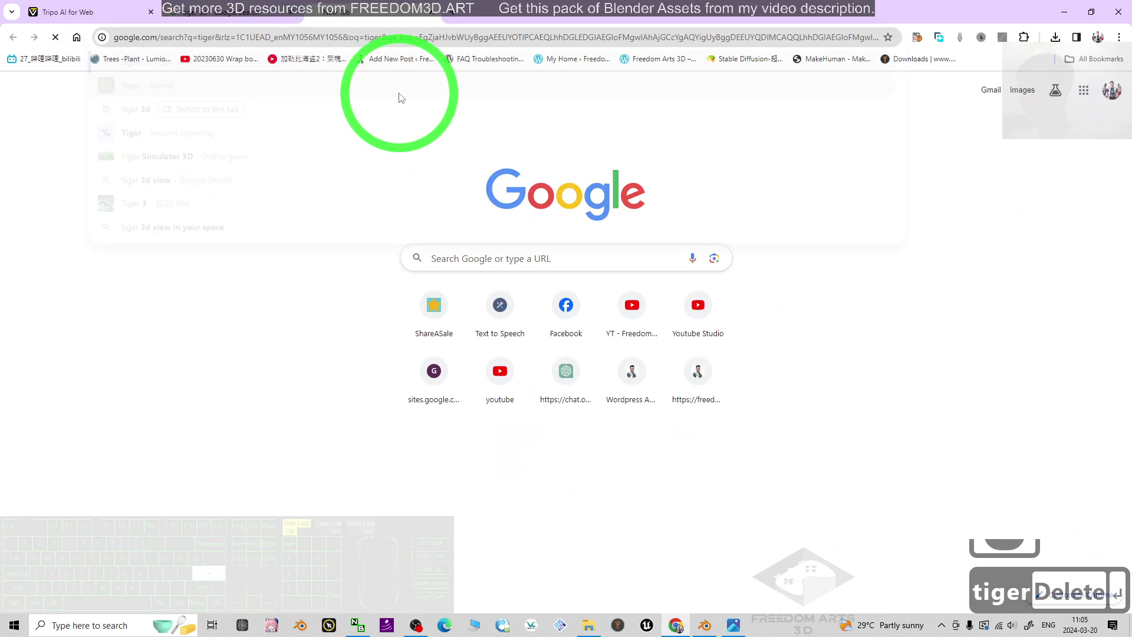
click(145, 116)
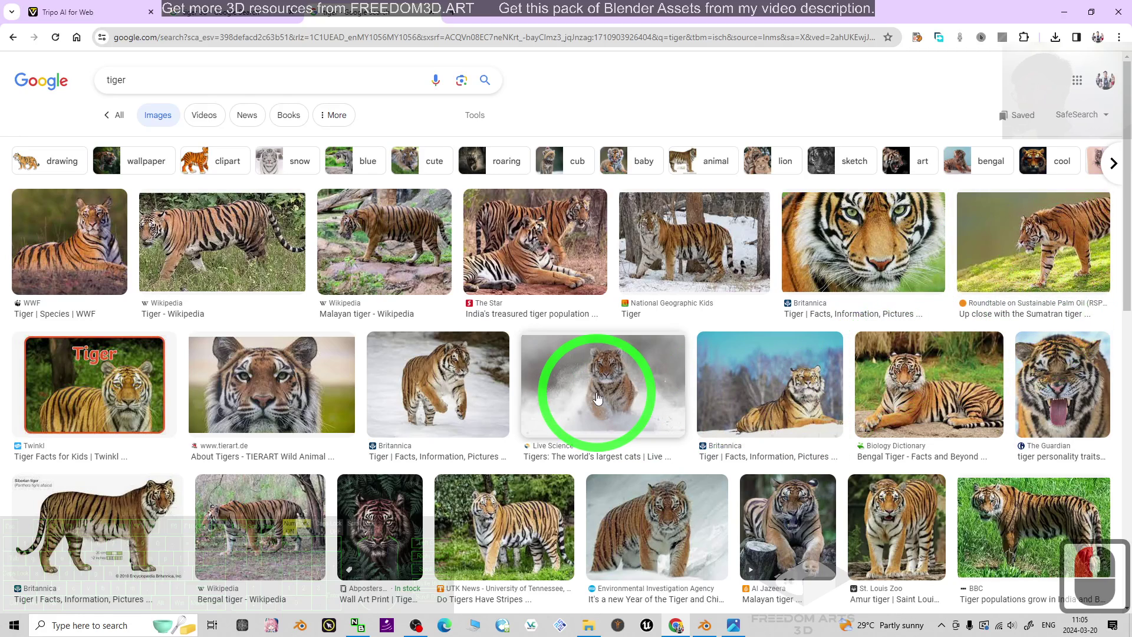
Return to the 'tiger 3d' image results and scroll through the tiger models
click(230, 11)
click(128, 68)
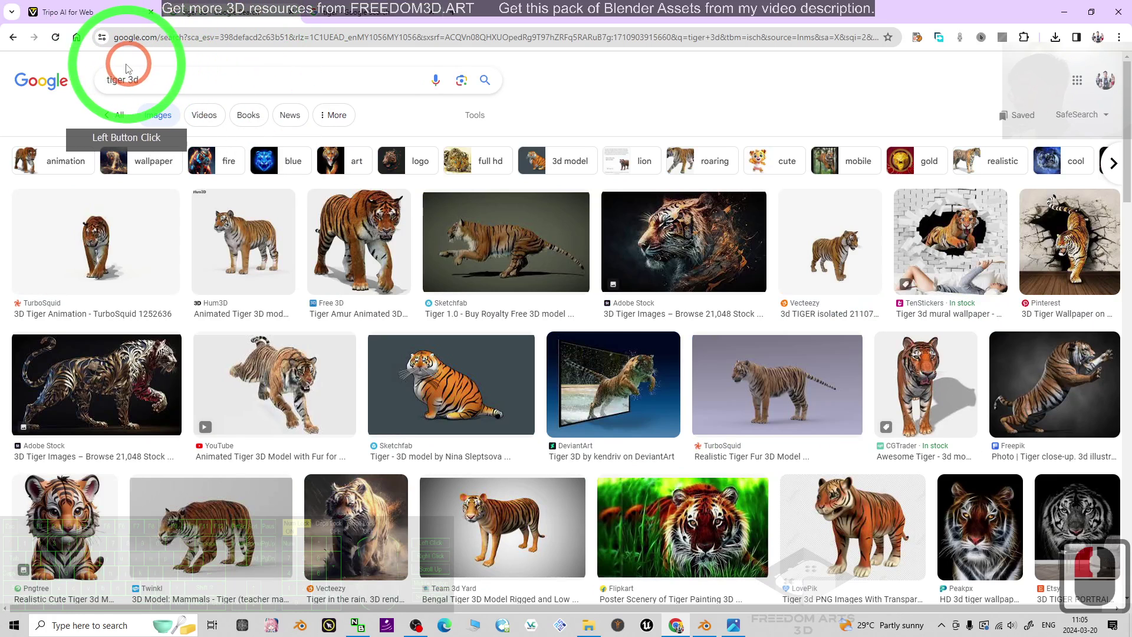
scroll(796, 389, down, 5)
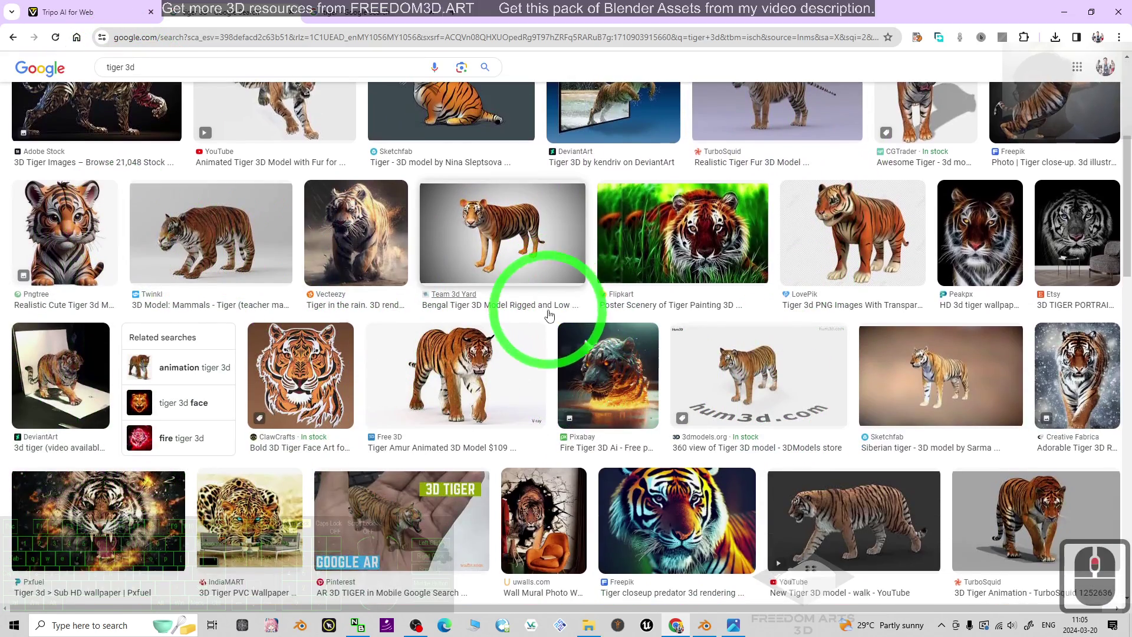
scroll(550, 313, up, 3)
scroll(857, 311, up, 3)
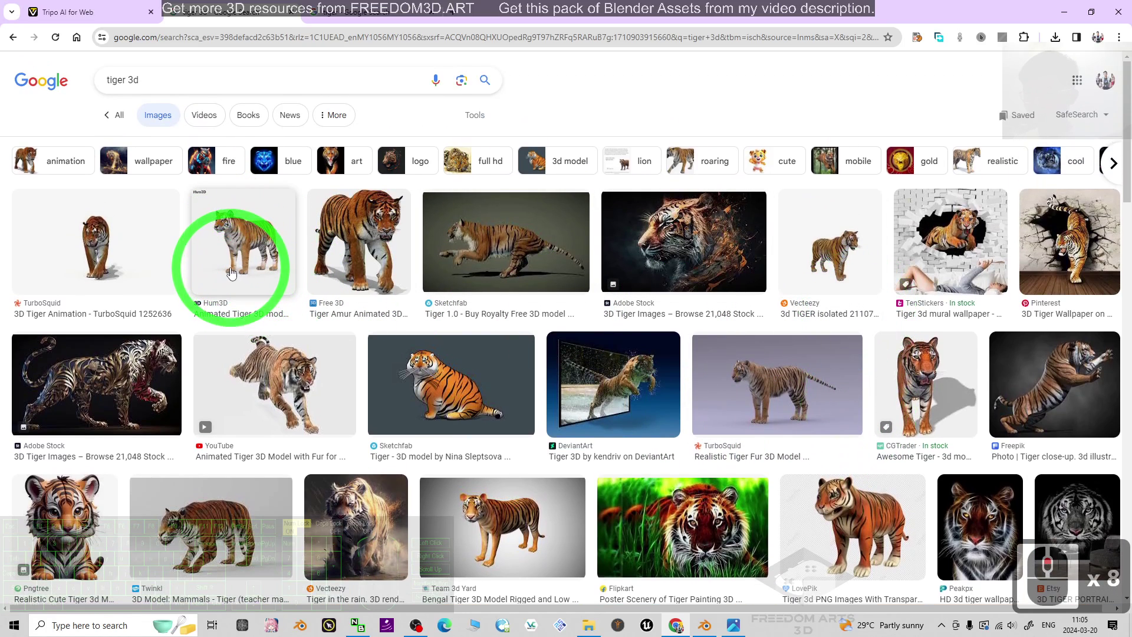
scroll(899, 379, down, 3)
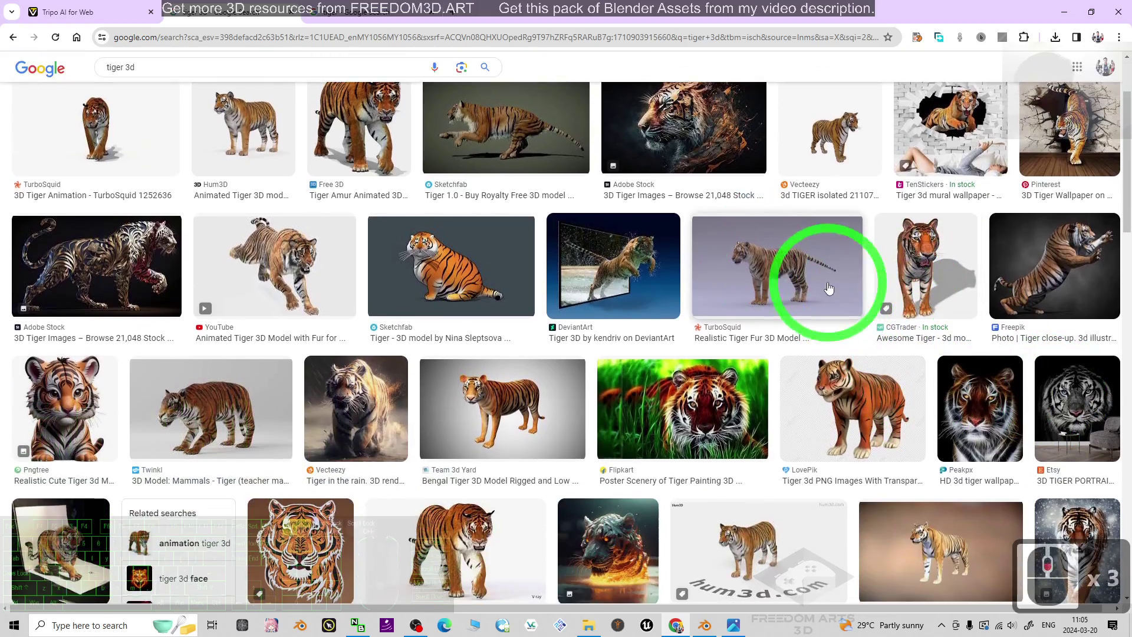
scroll(1019, 325, down, 3)
scroll(979, 312, up, 6)
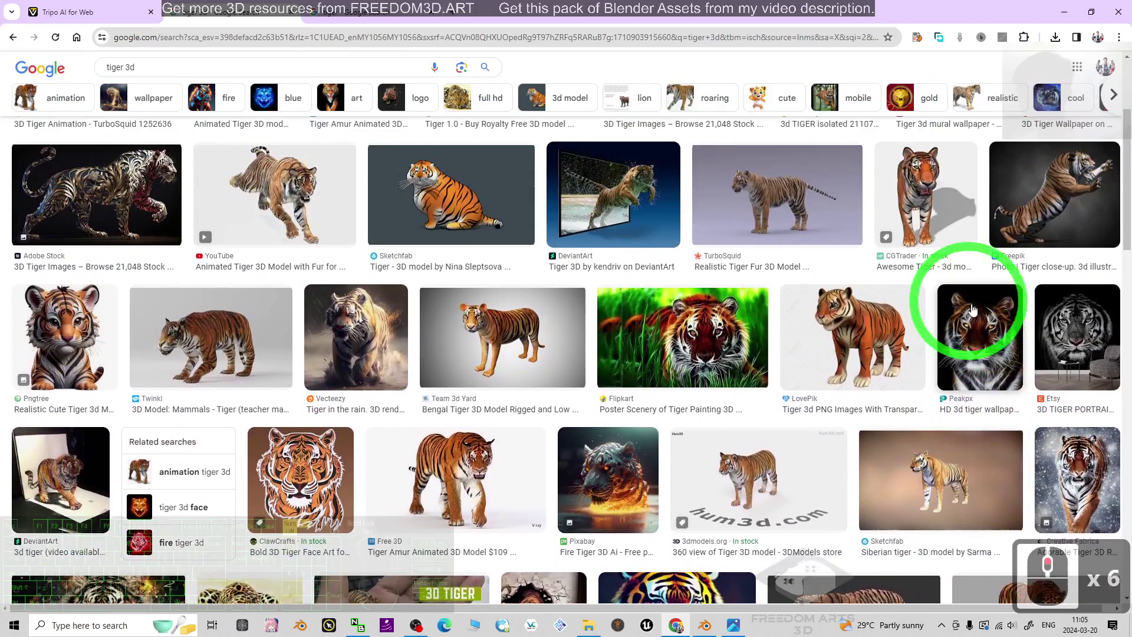
Preview the TurboSquid and hum3d tiger images while scrolling the results
click(794, 216)
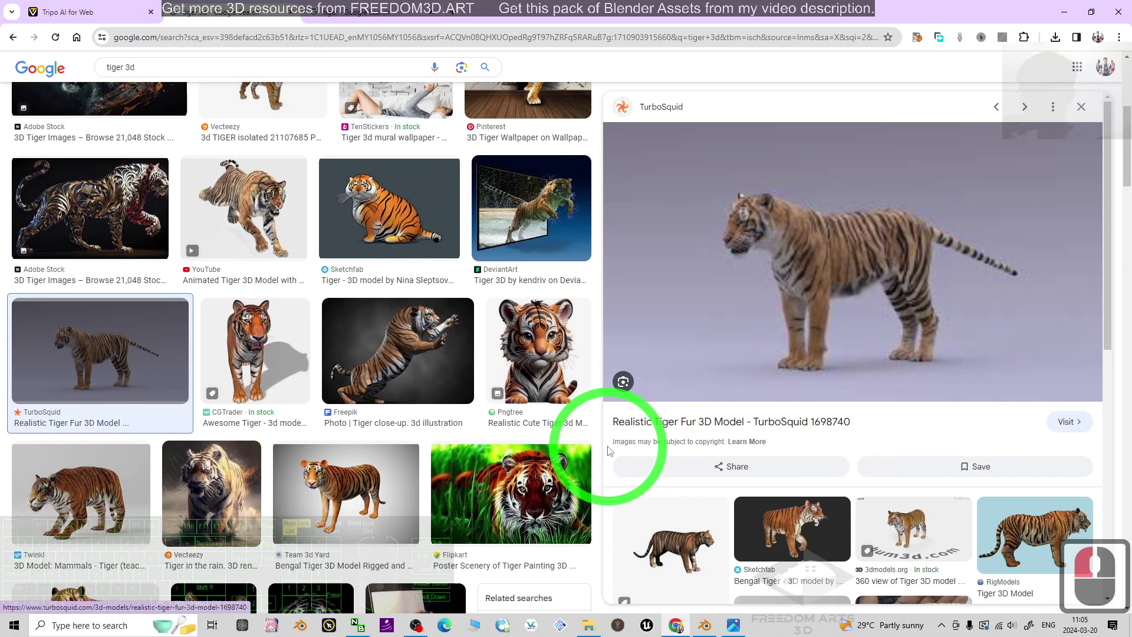
scroll(859, 316, down, 7)
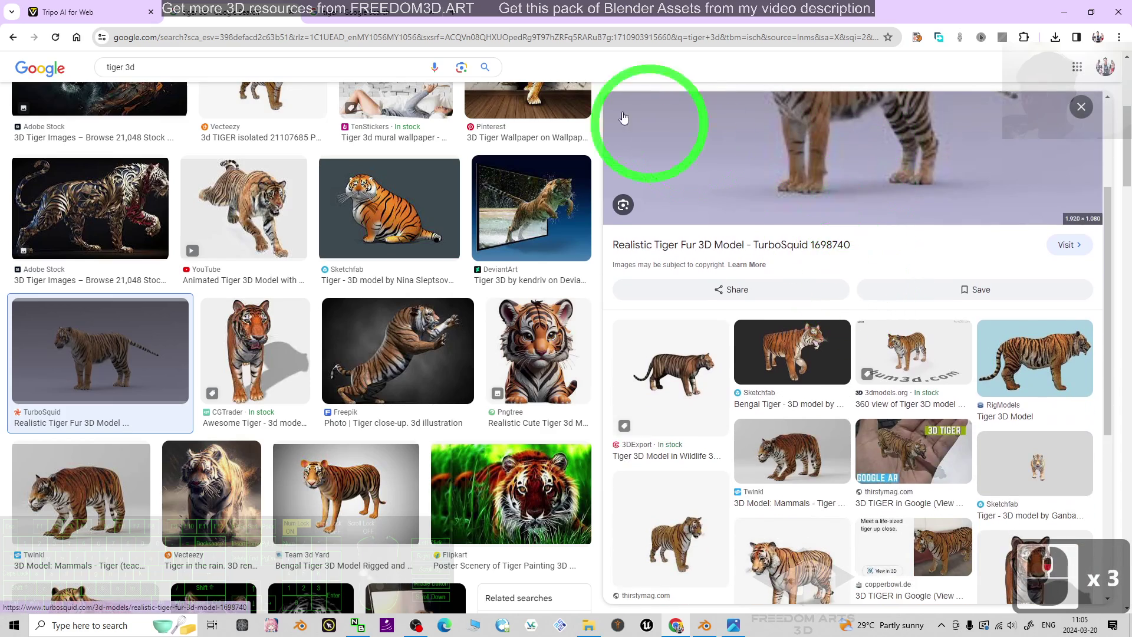
scroll(864, 216, down, 3)
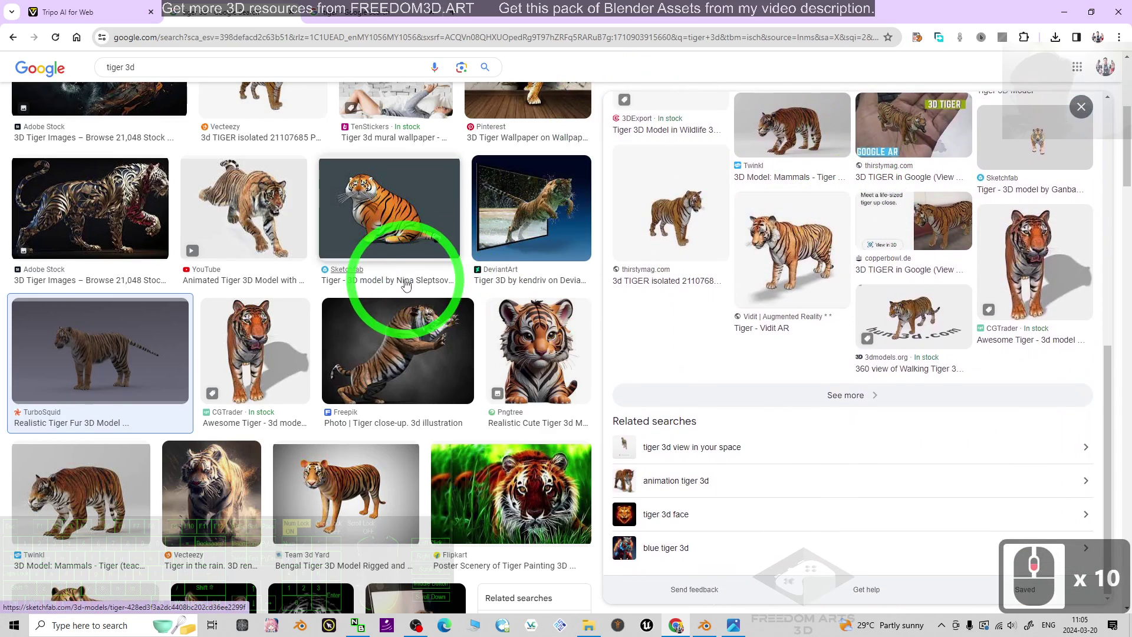
scroll(455, 259, down, 7)
scroll(455, 256, down, 8)
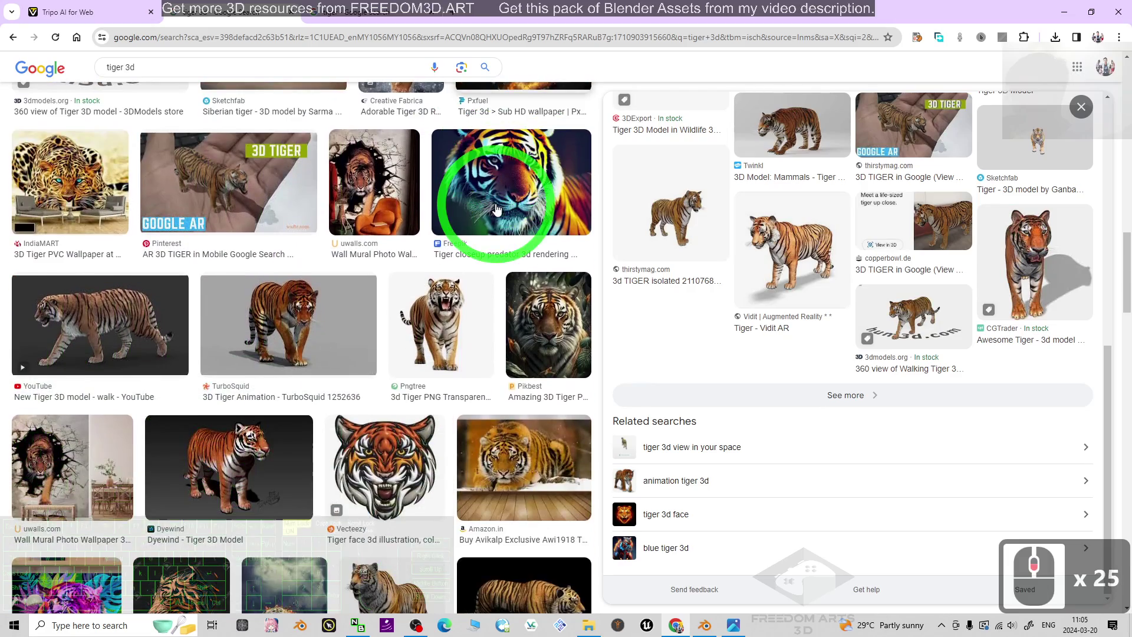
scroll(242, 270, up, 5)
click(104, 327)
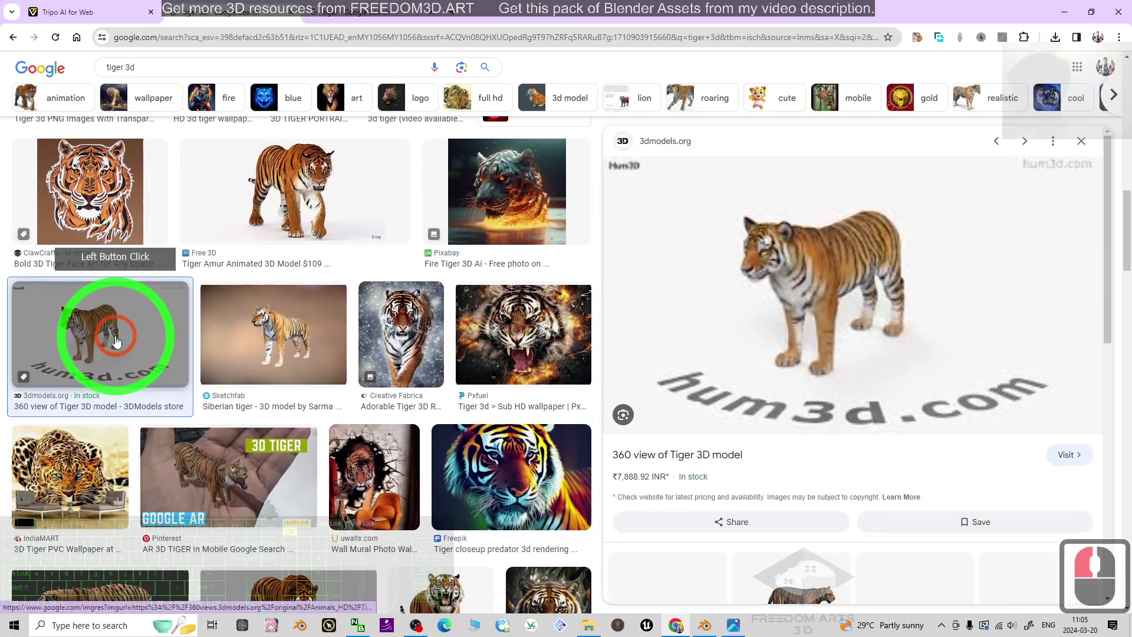
scroll(1011, 289, down, 6)
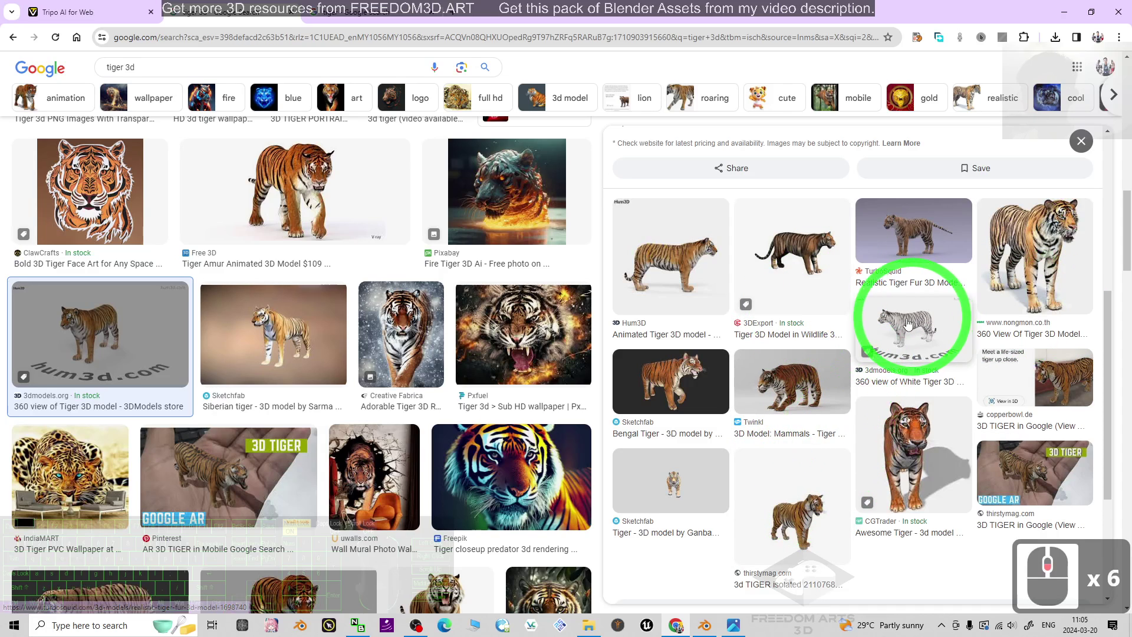
scroll(800, 337, down, 7)
scroll(285, 323, down, 10)
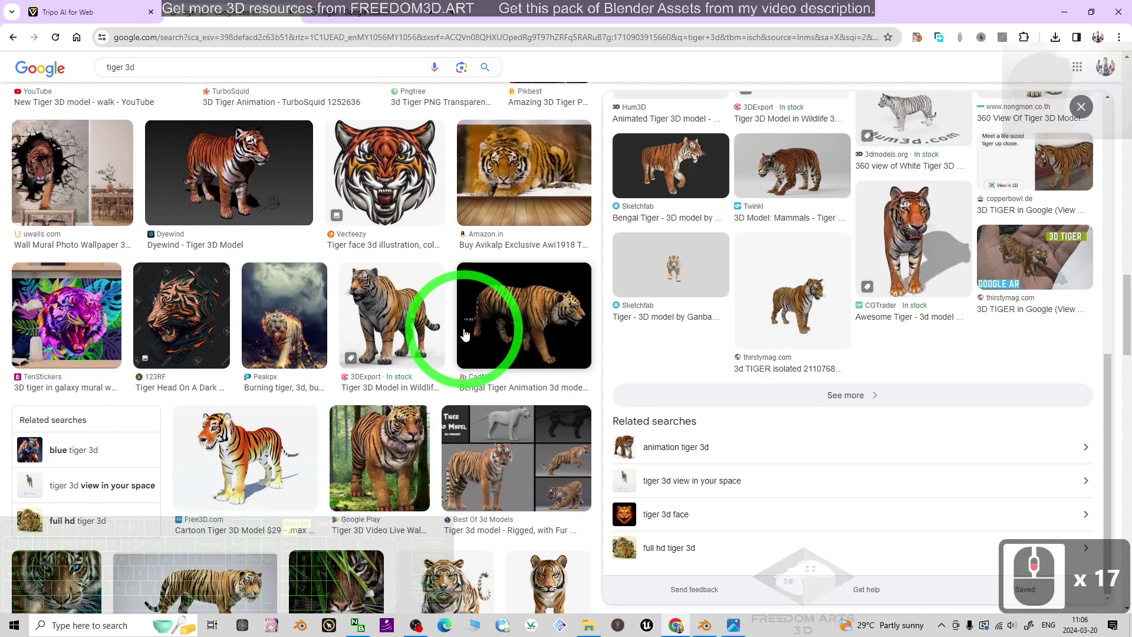
Preview the Free3D cartoon tiger and choose Save image as from its context menu
click(252, 454)
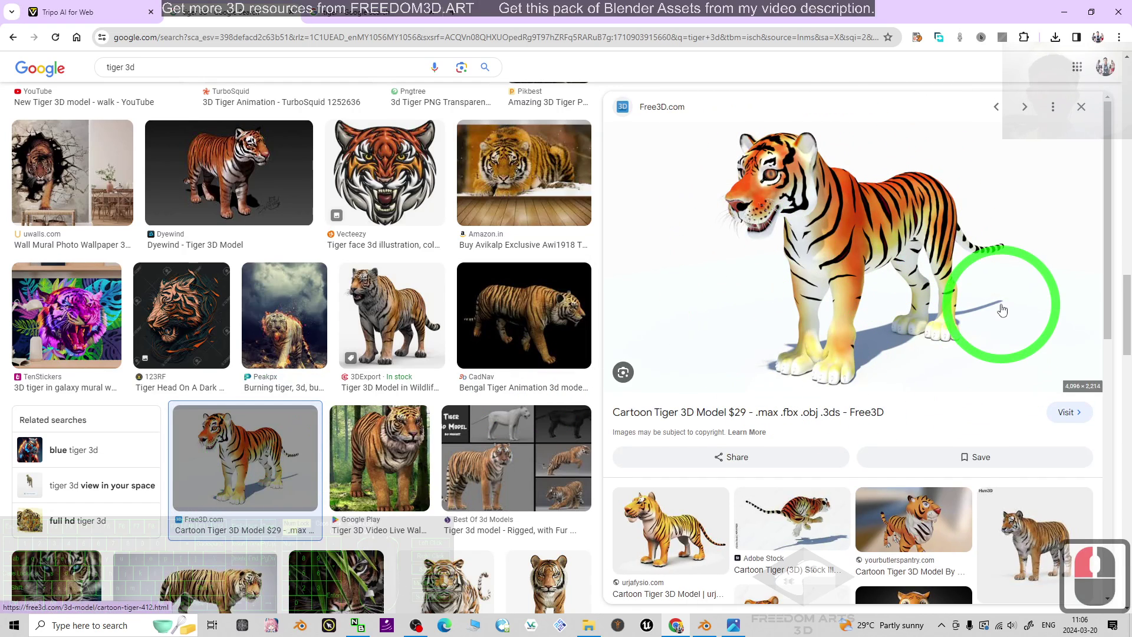
right_click(853, 222)
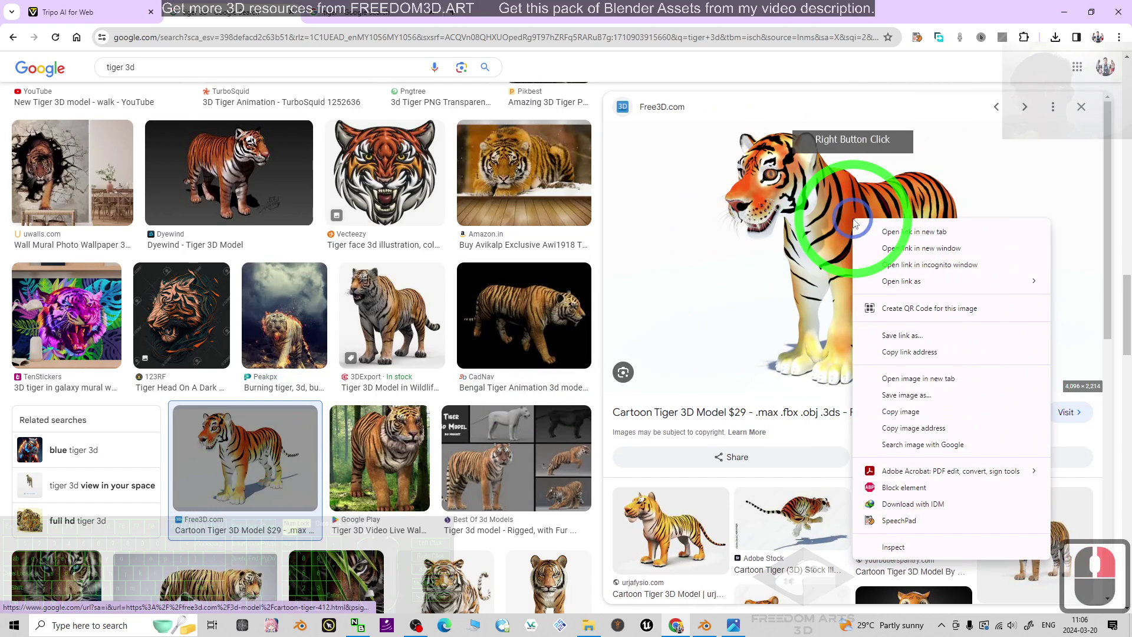
click(906, 394)
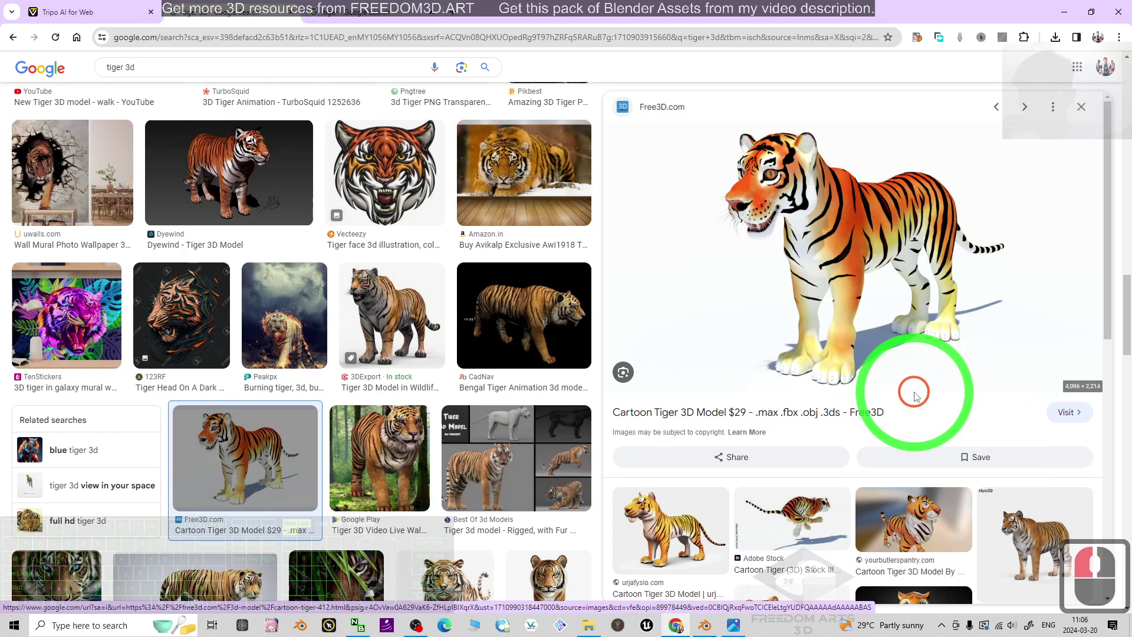
Save the cartoon tiger image to the Desktop as tiger01.jpg
click(56, 97)
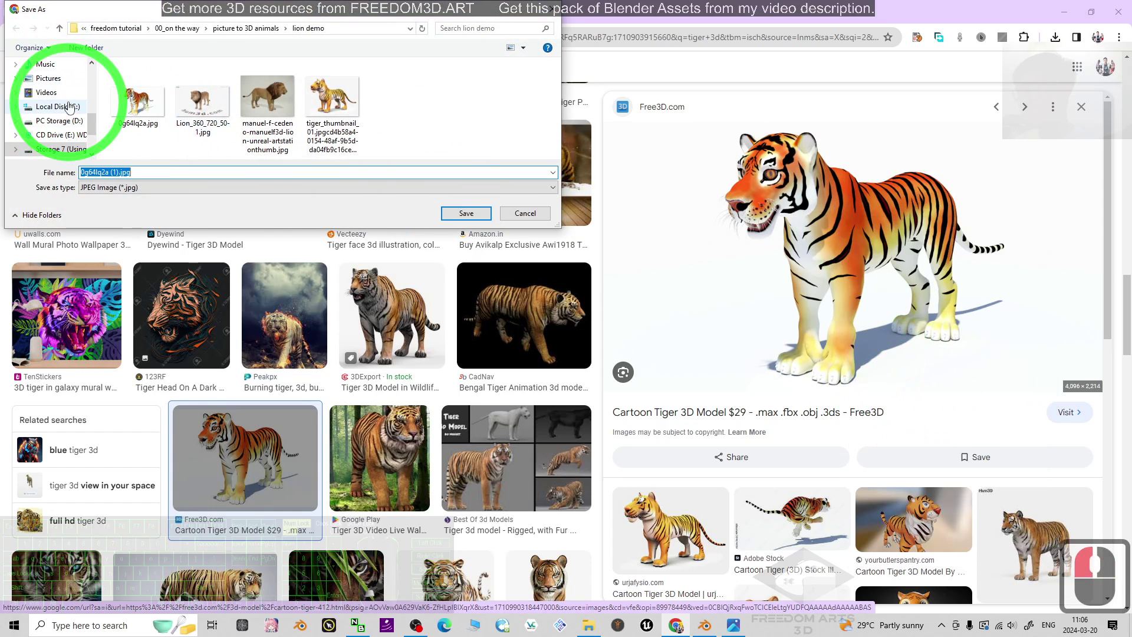
scroll(70, 106, up, 12)
click(48, 90)
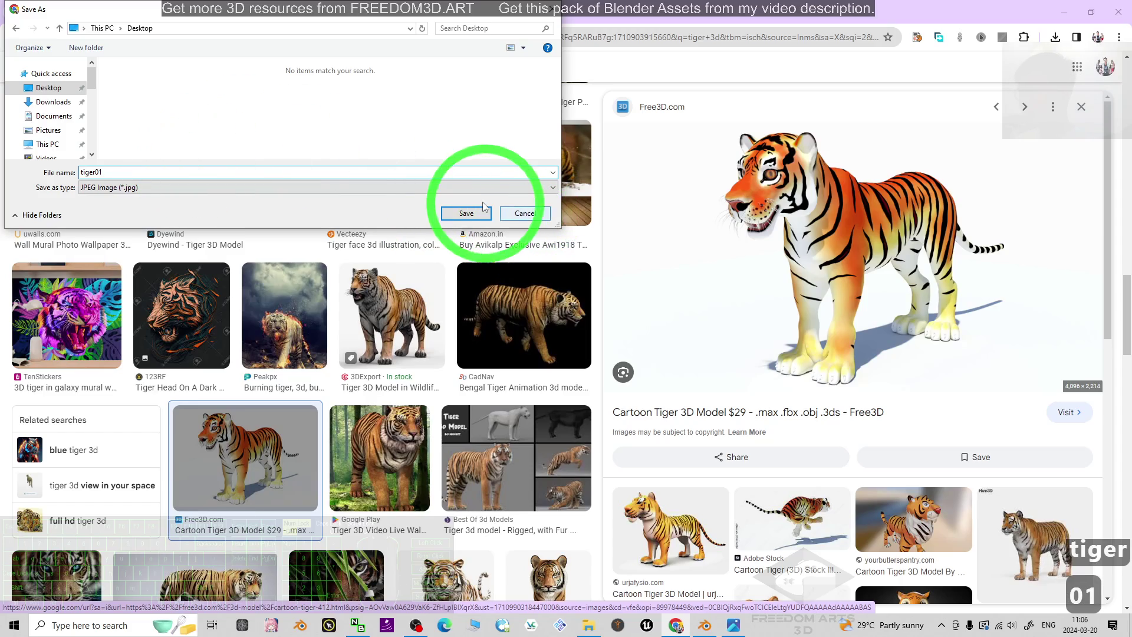
click(467, 214)
Check tiger01.jpg in the picture viewer, close it, and return to the Tripo AI tab
click(1063, 11)
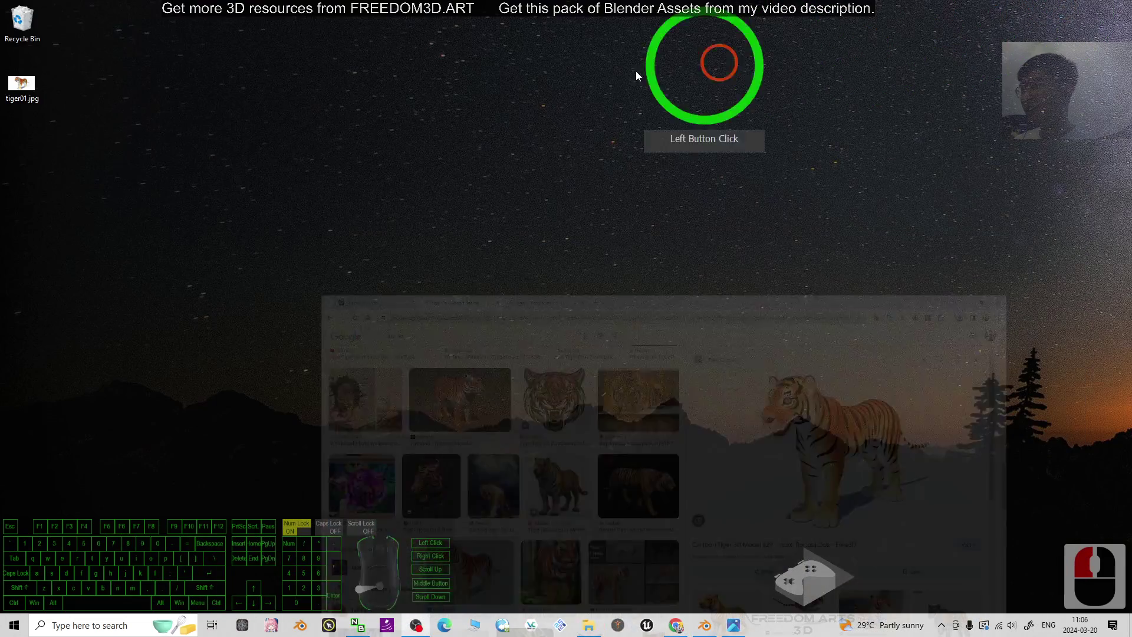
click(27, 75)
double_click(19, 88)
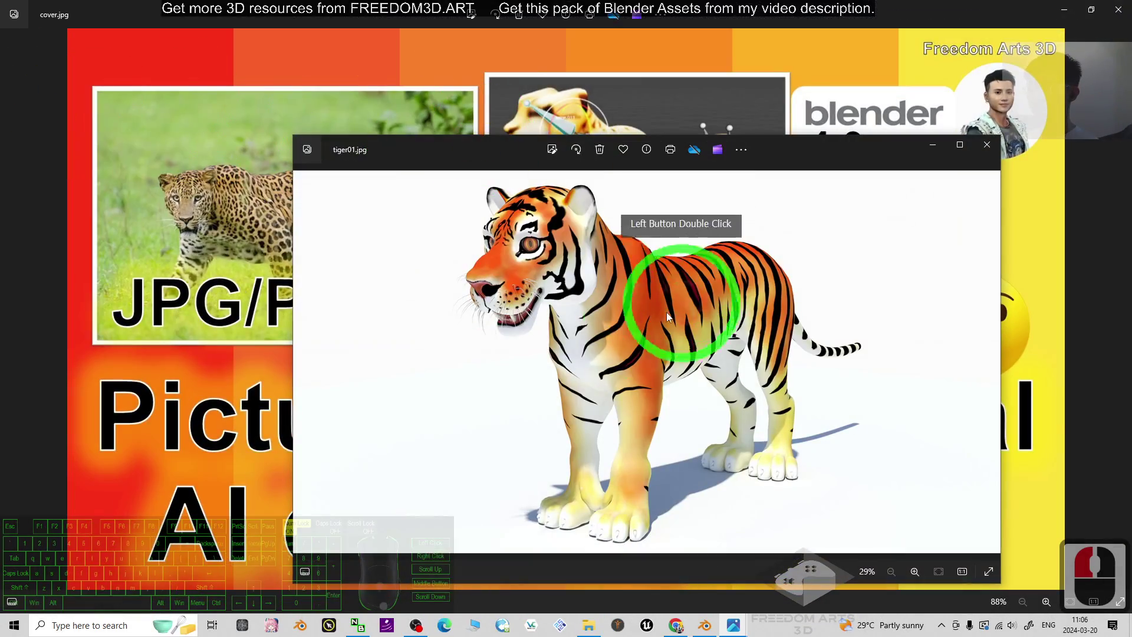
click(1061, 9)
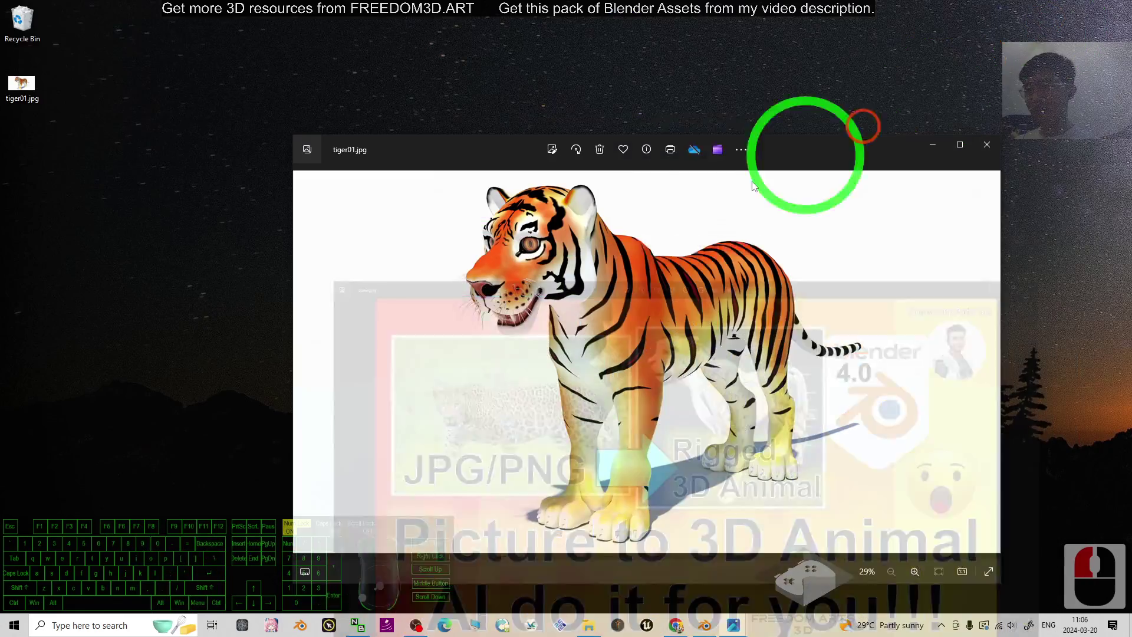
click(987, 145)
click(676, 625)
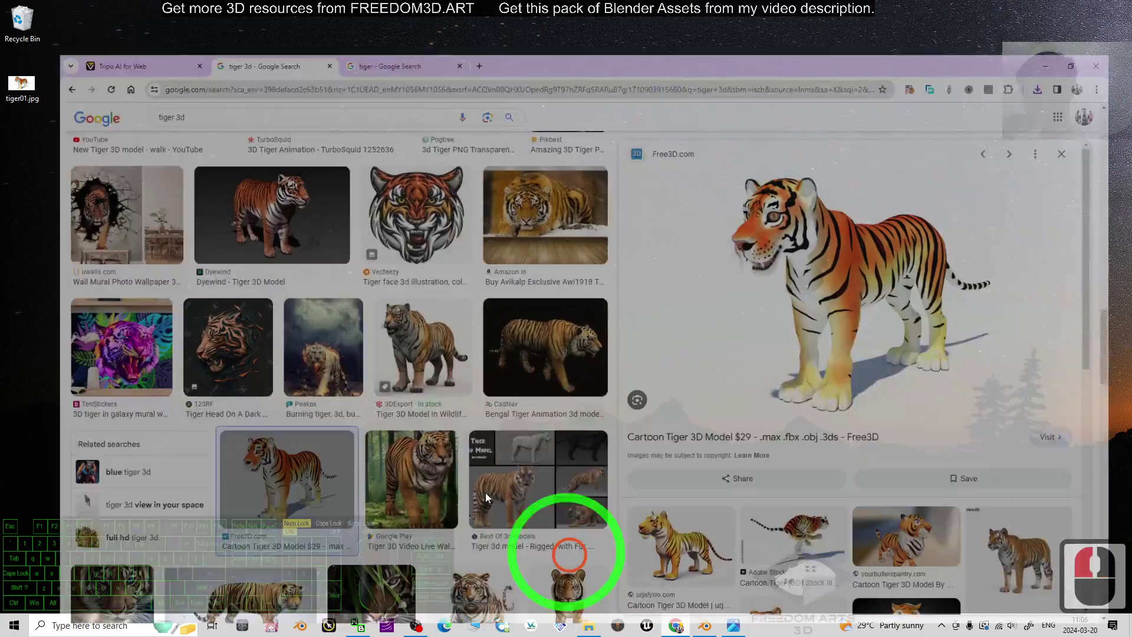
click(71, 8)
click(135, 37)
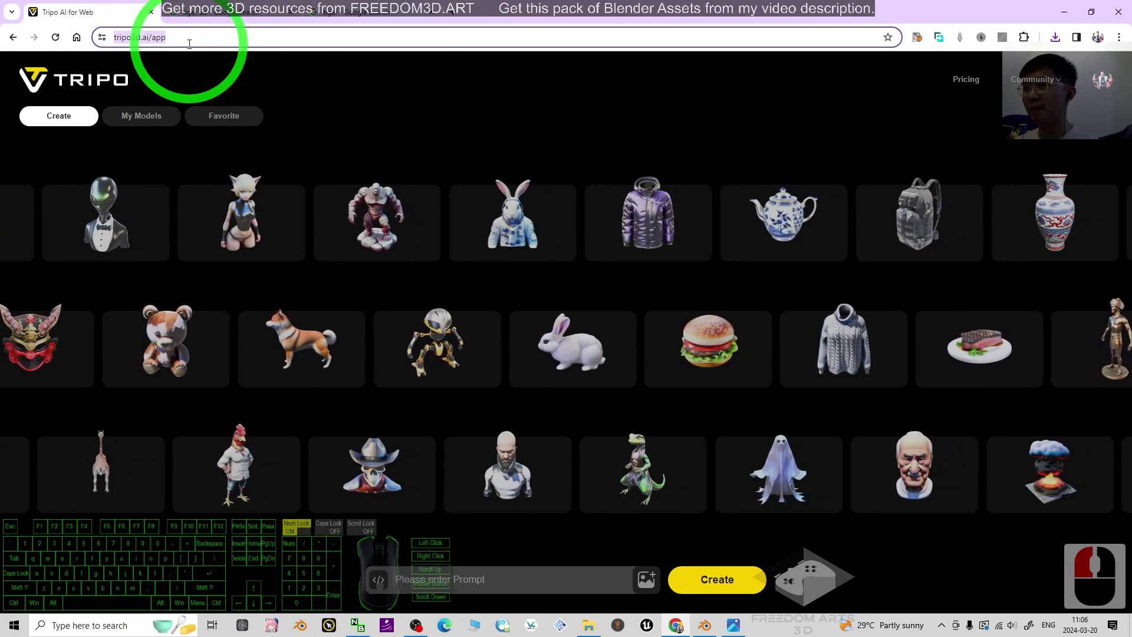
Upload tiger01.jpg from the Desktop as the image prompt and click Create
click(908, 98)
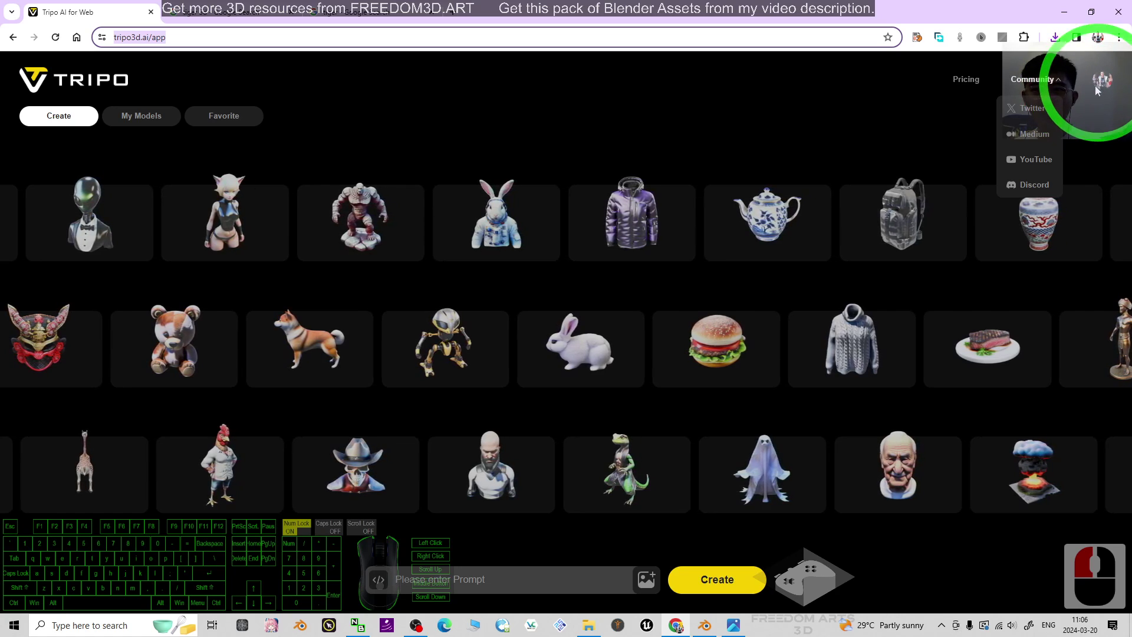
click(490, 94)
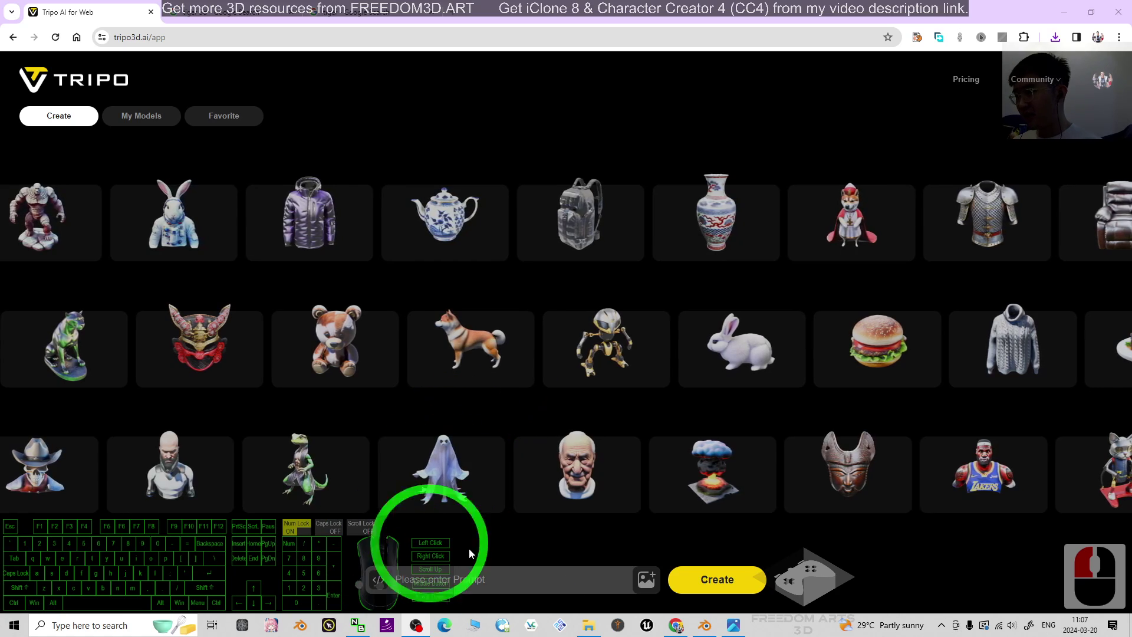
click(647, 579)
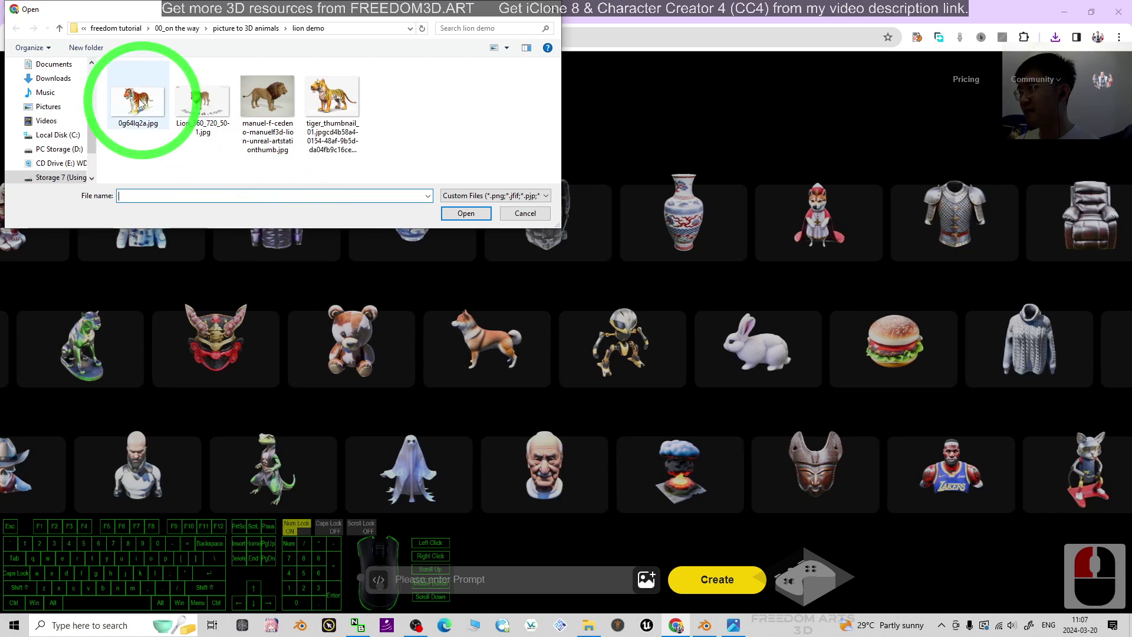
scroll(72, 126, up, 11)
click(48, 87)
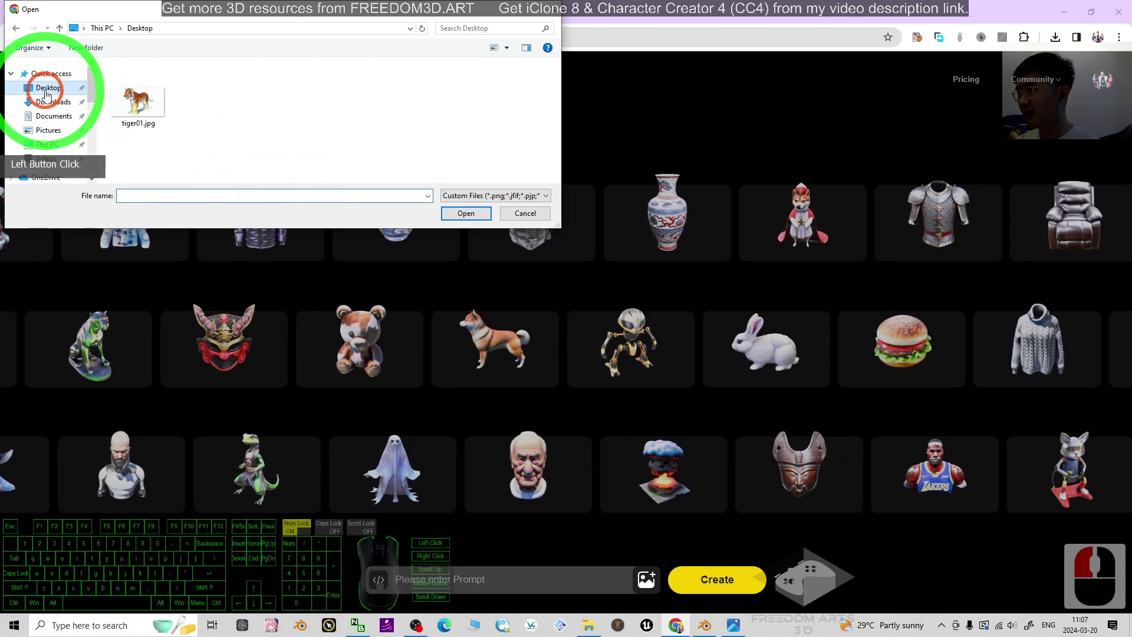
click(141, 105)
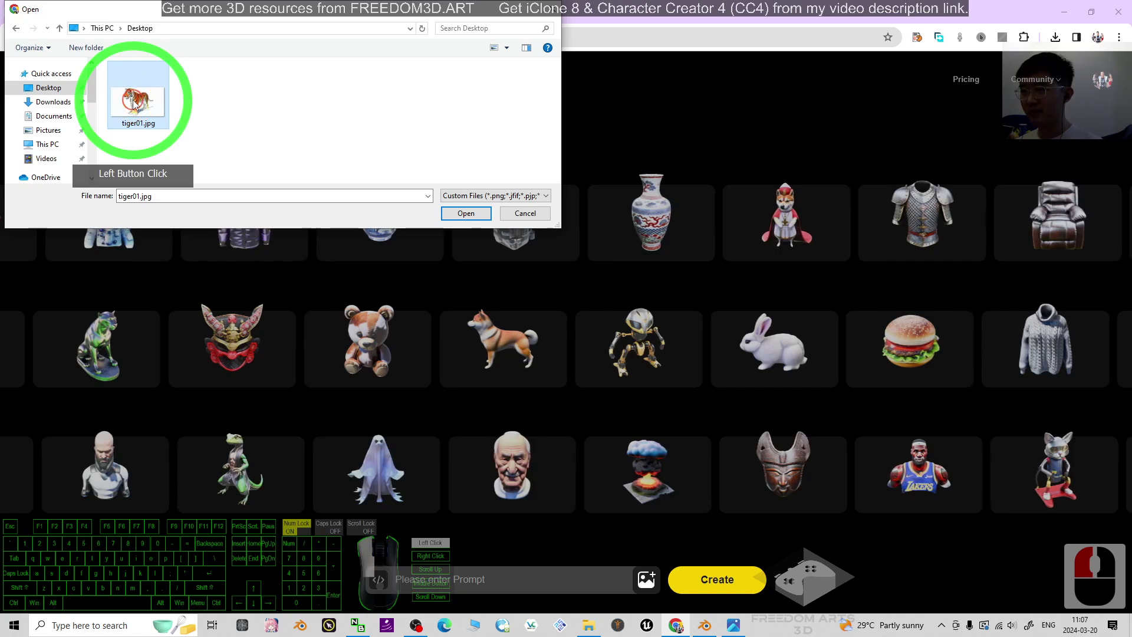
double_click(140, 105)
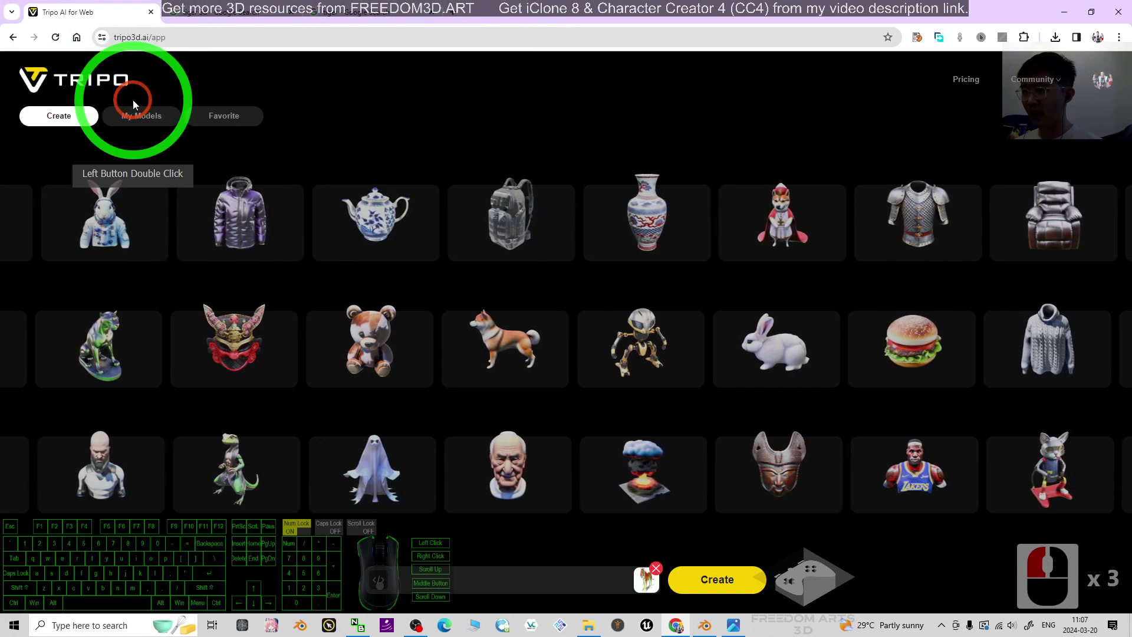
click(713, 582)
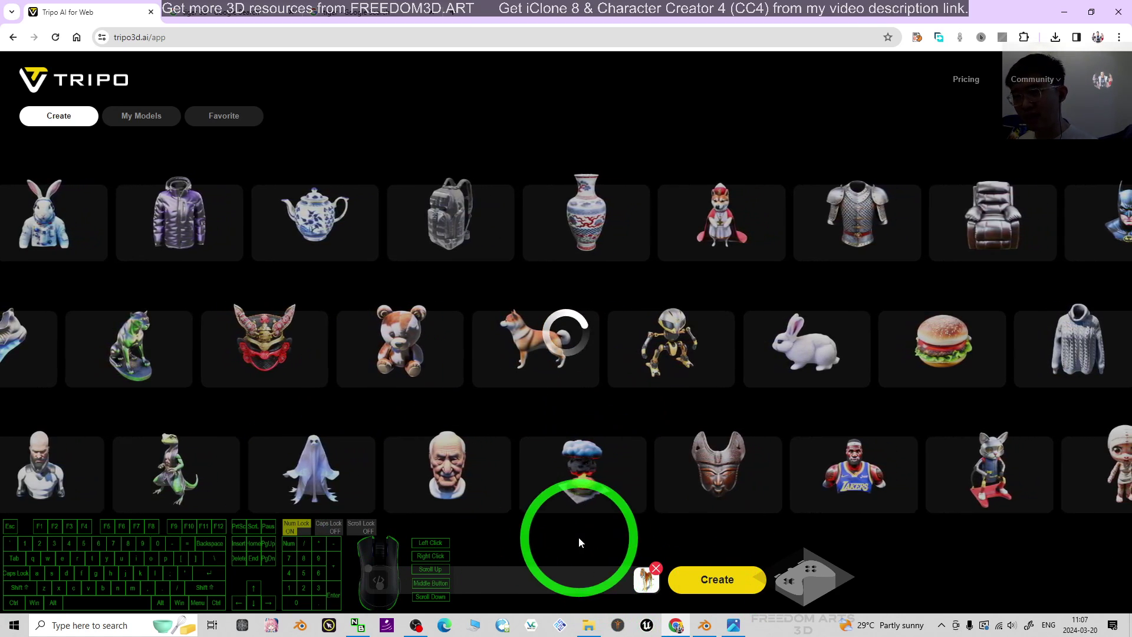
Wait for the tiger model to generate, then rotate and zoom it in the preview
key(Return)
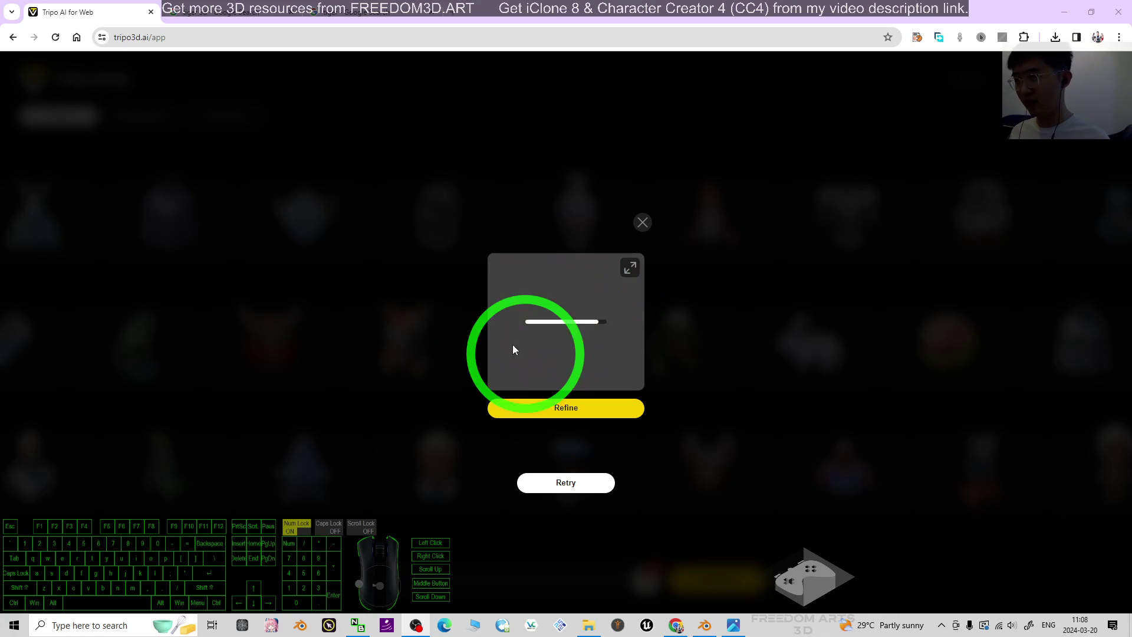
mouse_move(625, 323)
mouse_down()
mouse_move(560, 332)
mouse_move(424, 320)
mouse_move(614, 313)
mouse_move(597, 324)
mouse_move(475, 322)
mouse_move(604, 324)
mouse_up()
scroll(614, 313, up, 6)
scroll(589, 340, down, 7)
Recheck the cartoon tiger image, then regenerate the Tripo tiger model and orbit it
click(362, 12)
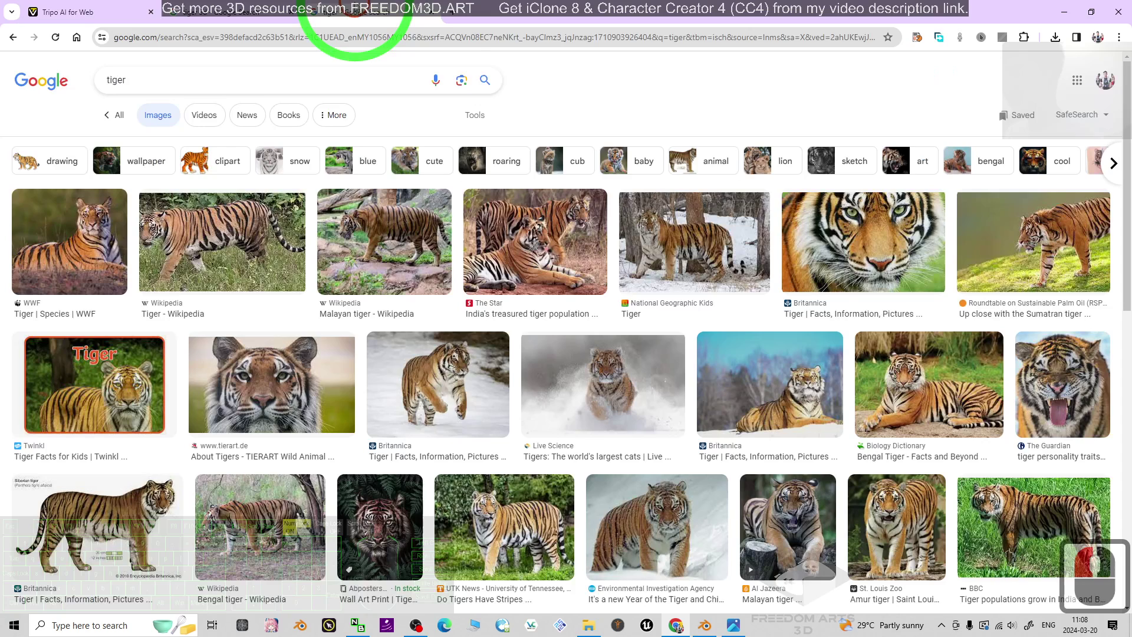
click(247, 12)
click(970, 244)
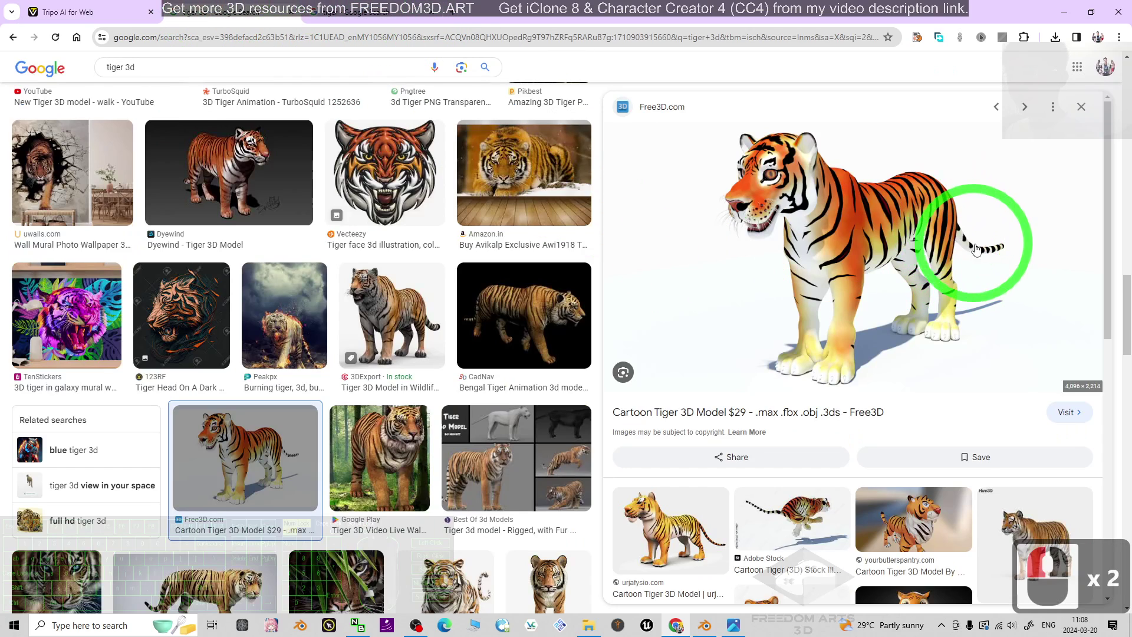
click(79, 8)
click(567, 483)
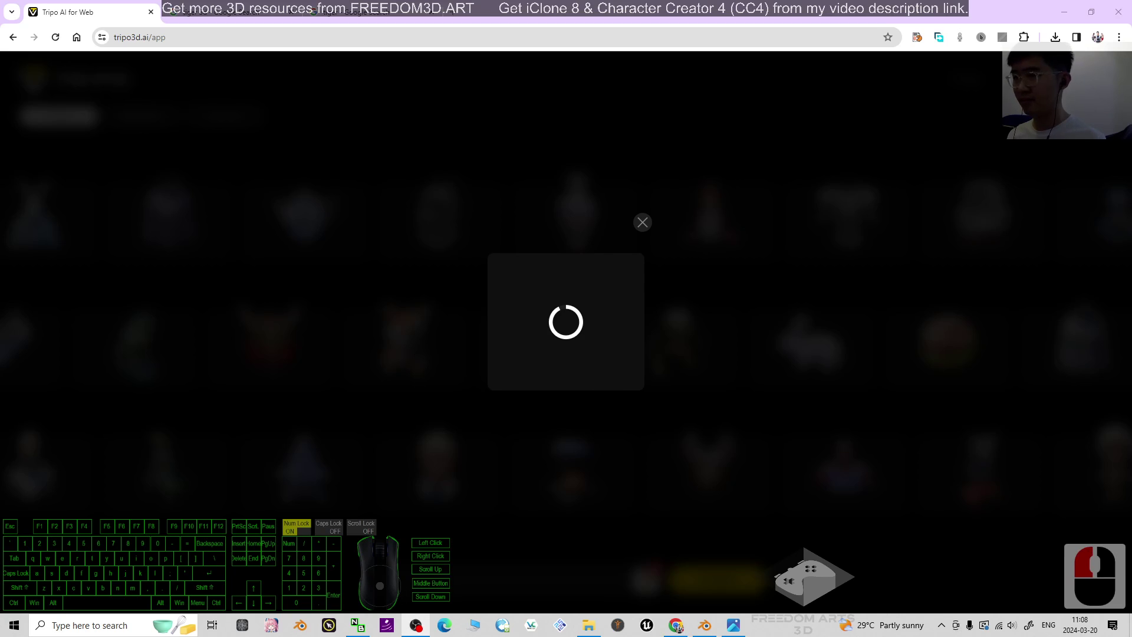
click(575, 318)
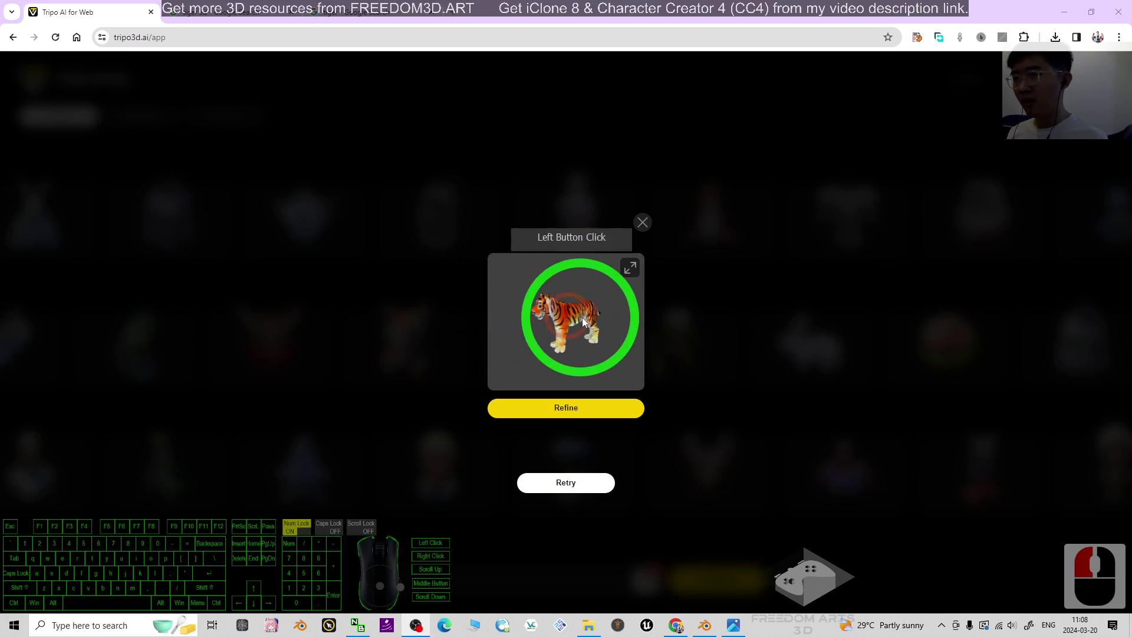
drag(574, 318, 603, 319)
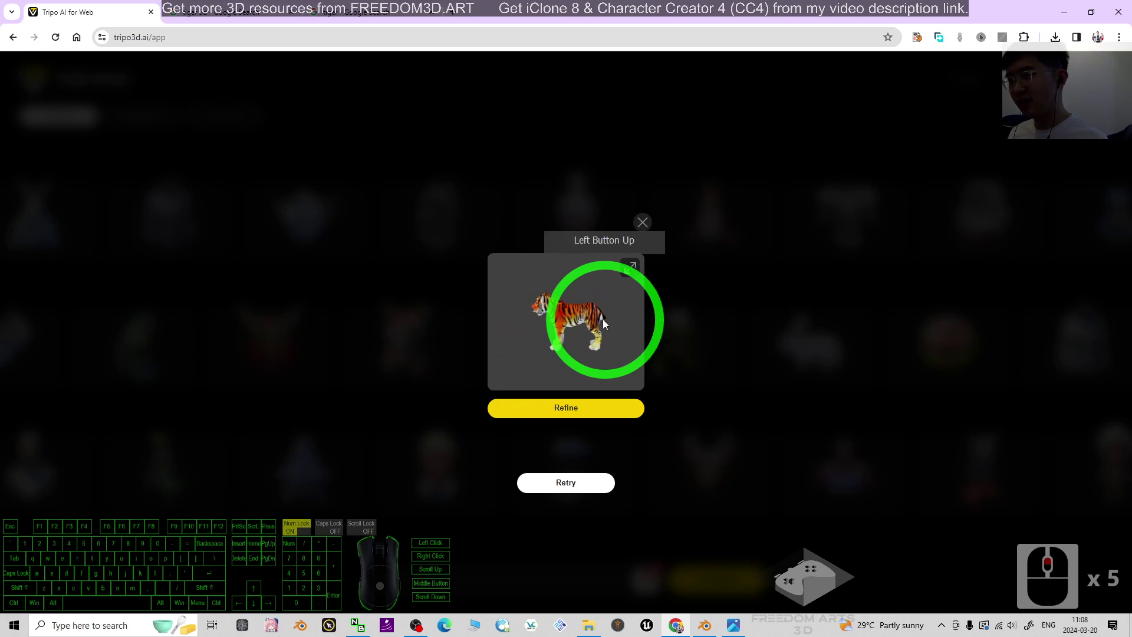
click(610, 320)
Return to the 'tiger 3d' image results and browse related tiger images
click(345, 5)
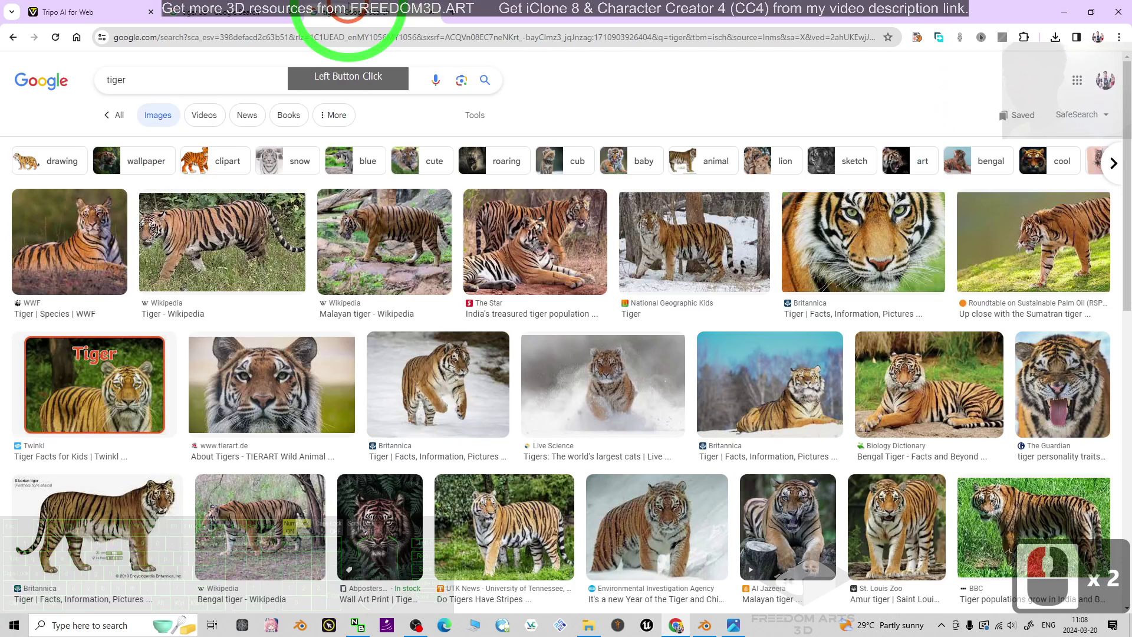
click(188, 9)
click(1071, 370)
scroll(1023, 372, down, 3)
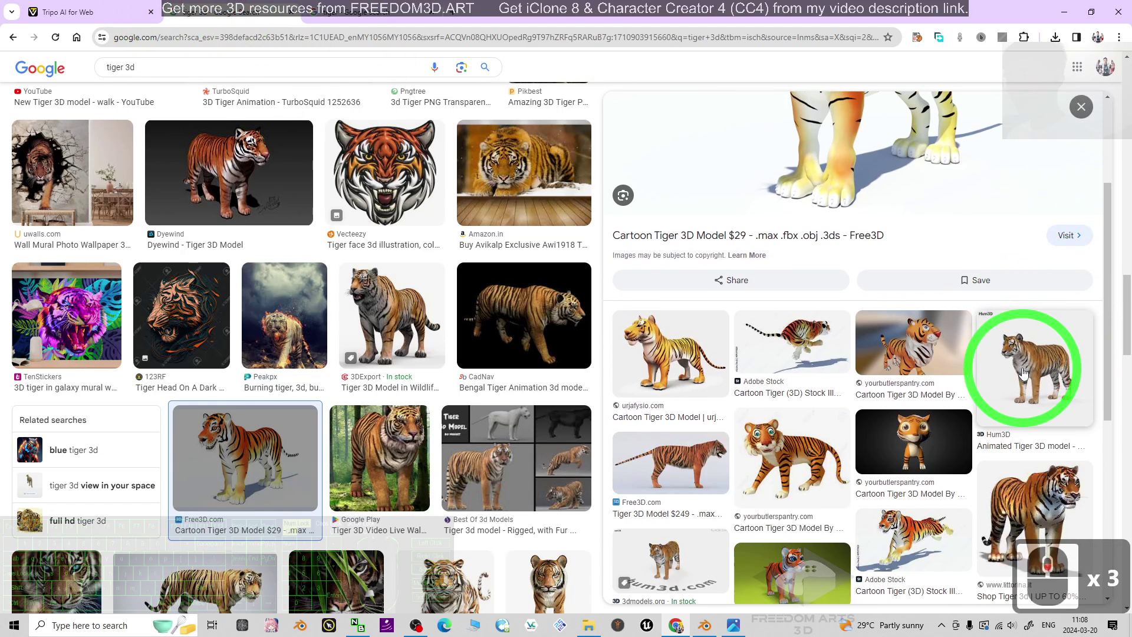
scroll(1026, 353, down, 2)
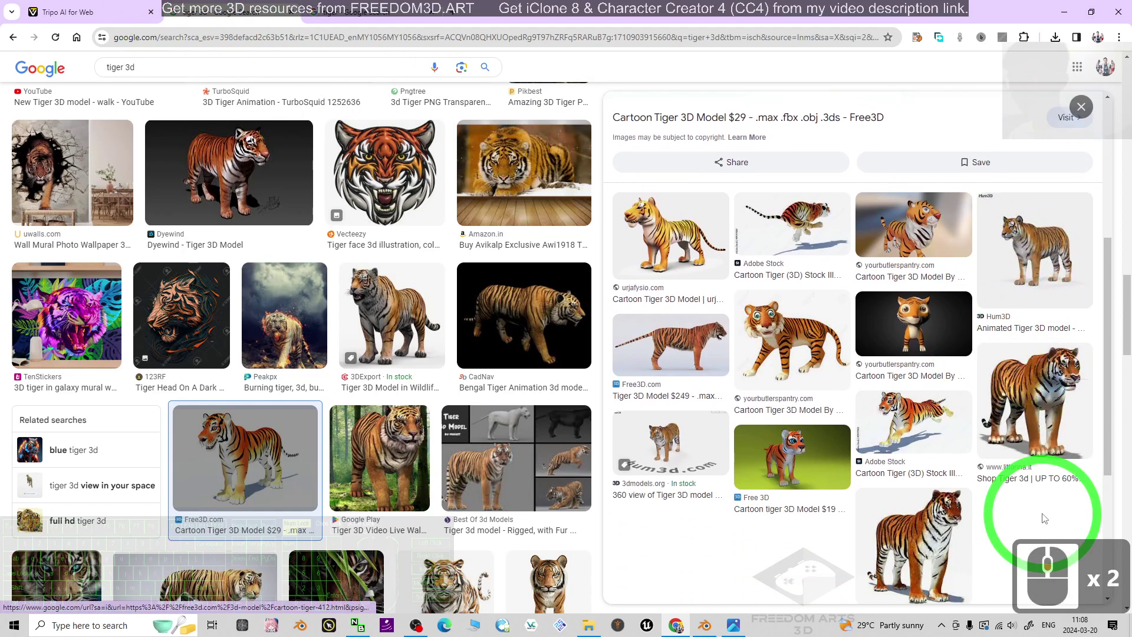
scroll(944, 389, down, 3)
scroll(996, 384, up, 2)
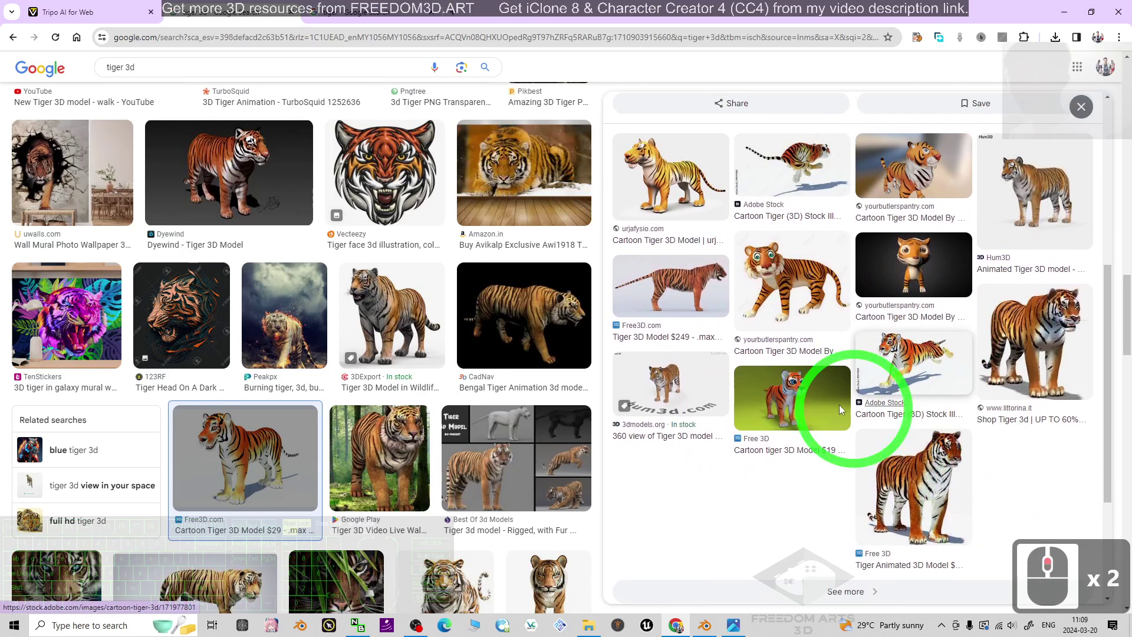
Open the realistic Free3D tiger and save it to the Desktop as tiger02.jpg
click(698, 297)
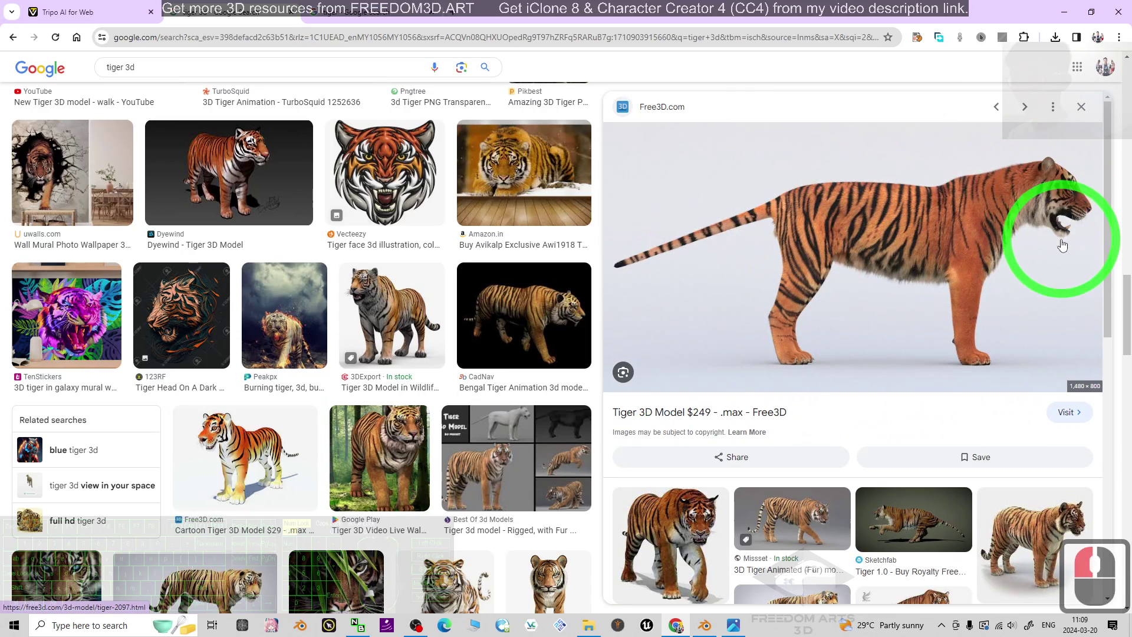
right_click(841, 214)
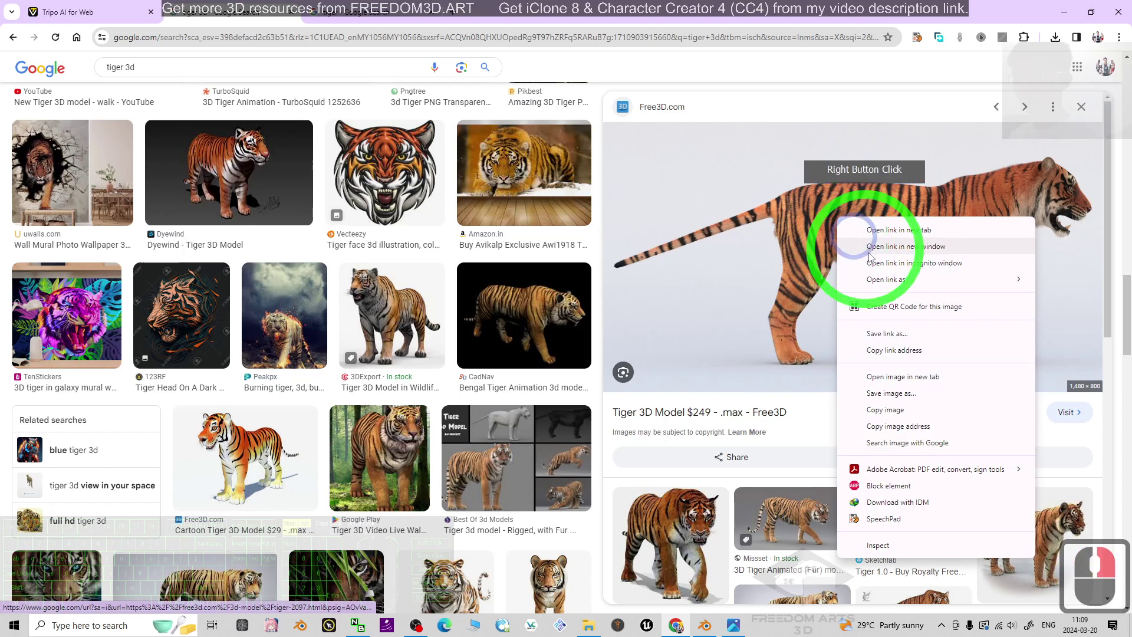
click(899, 395)
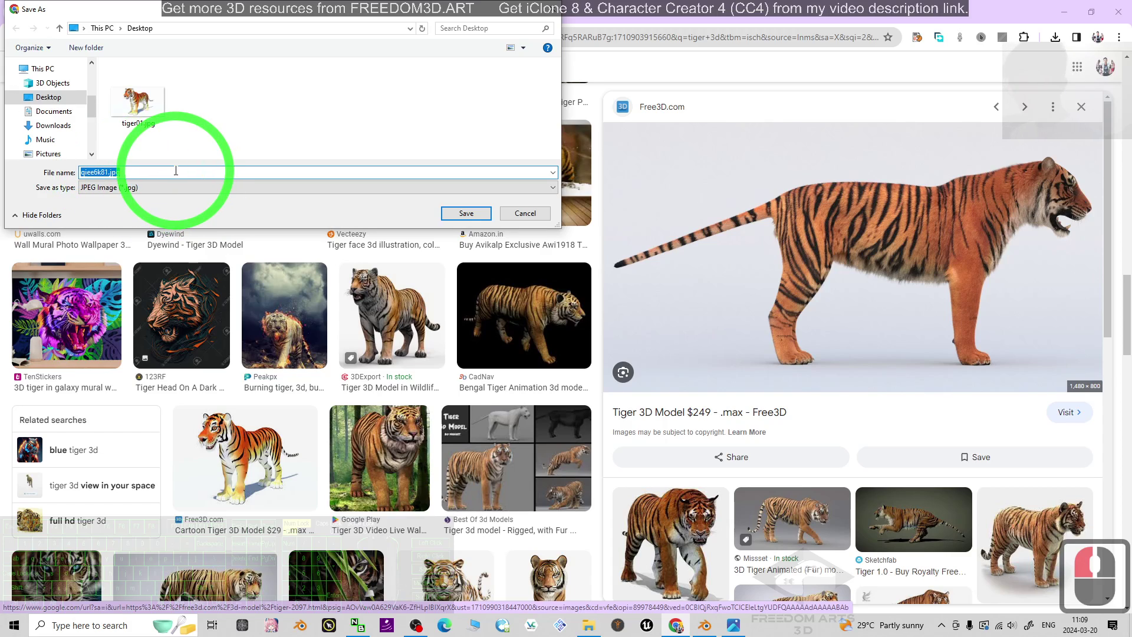
text(tiger02)
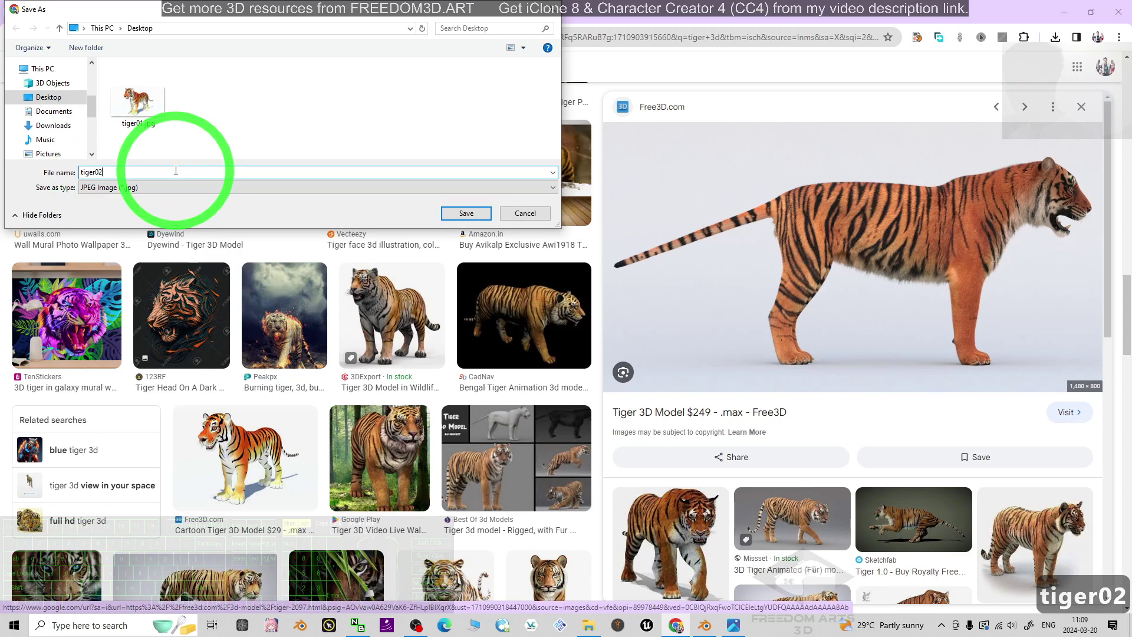
click(466, 214)
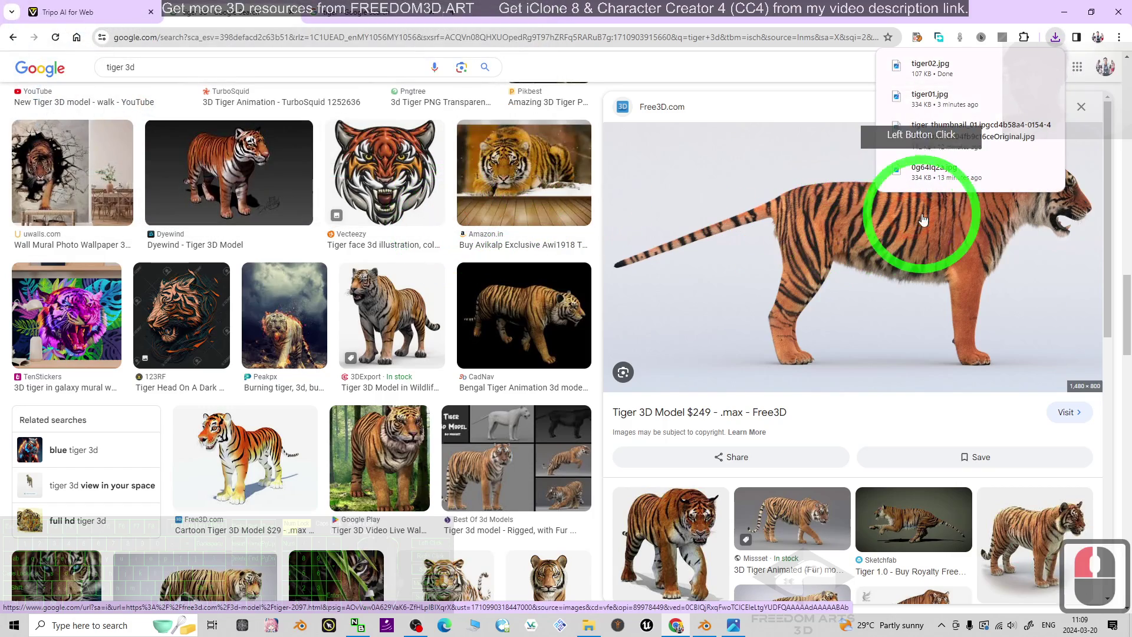
click(377, 12)
In the Tripo AI tab, close the cartoon tiger model and confirm discarding it
click(31, 7)
click(599, 207)
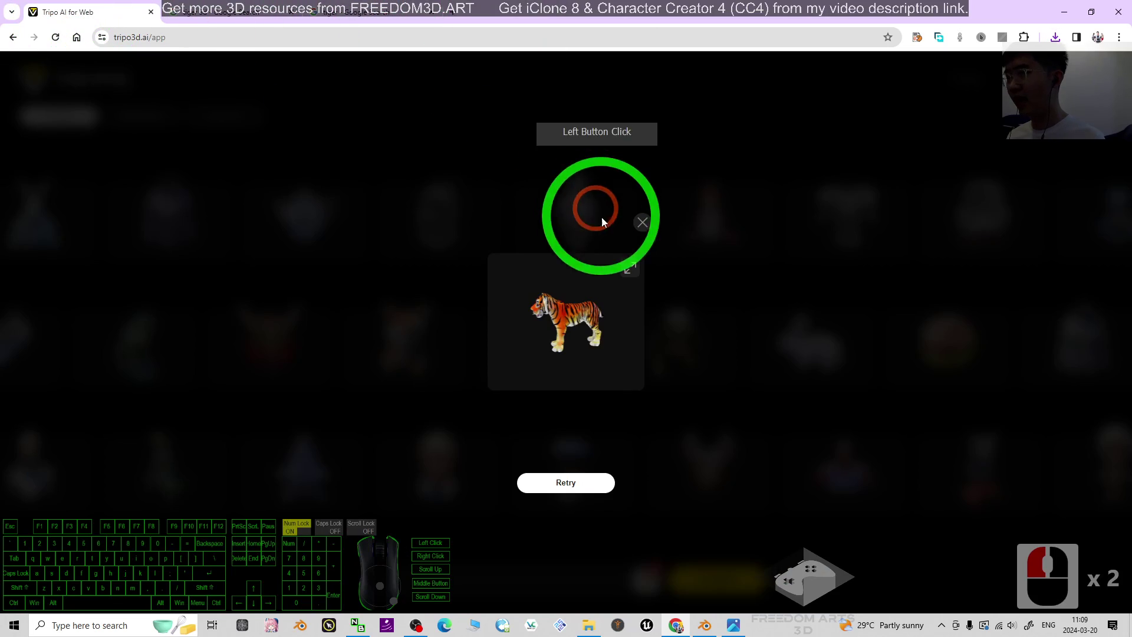
click(594, 480)
click(617, 273)
click(643, 221)
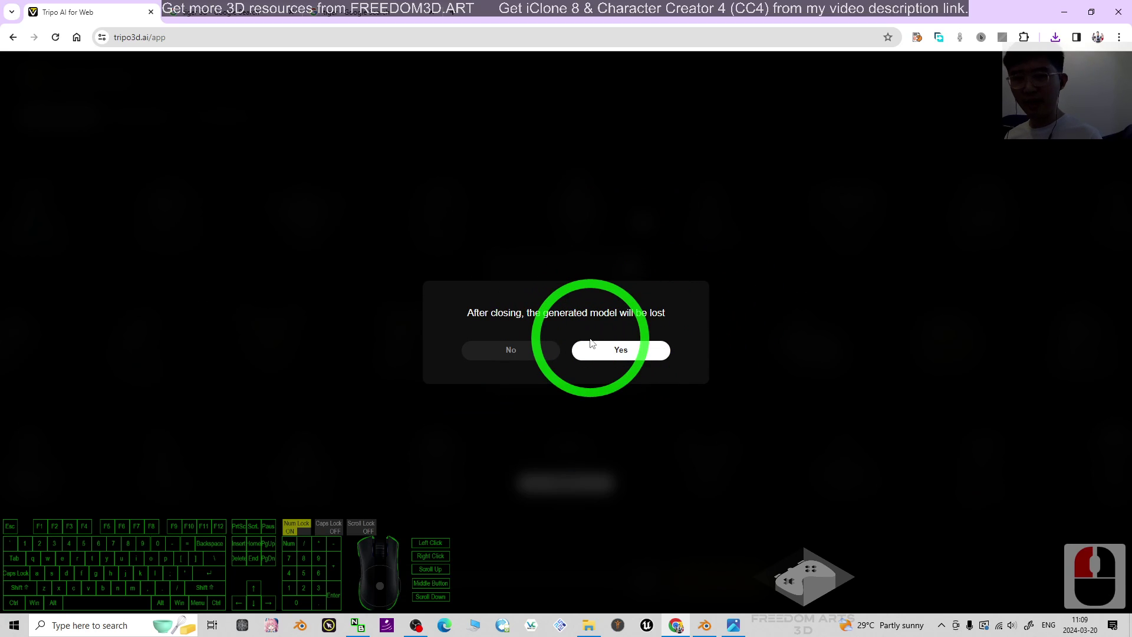
click(620, 351)
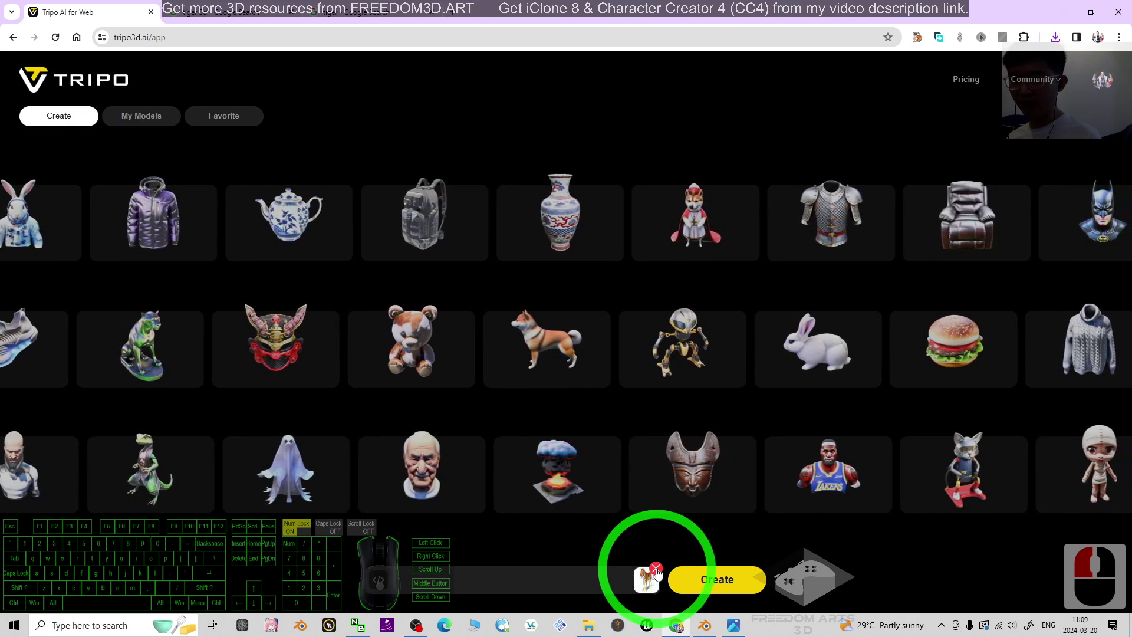
Replace the reference image with tiger02.jpg, generate the model, and orbit the result
click(656, 569)
click(646, 579)
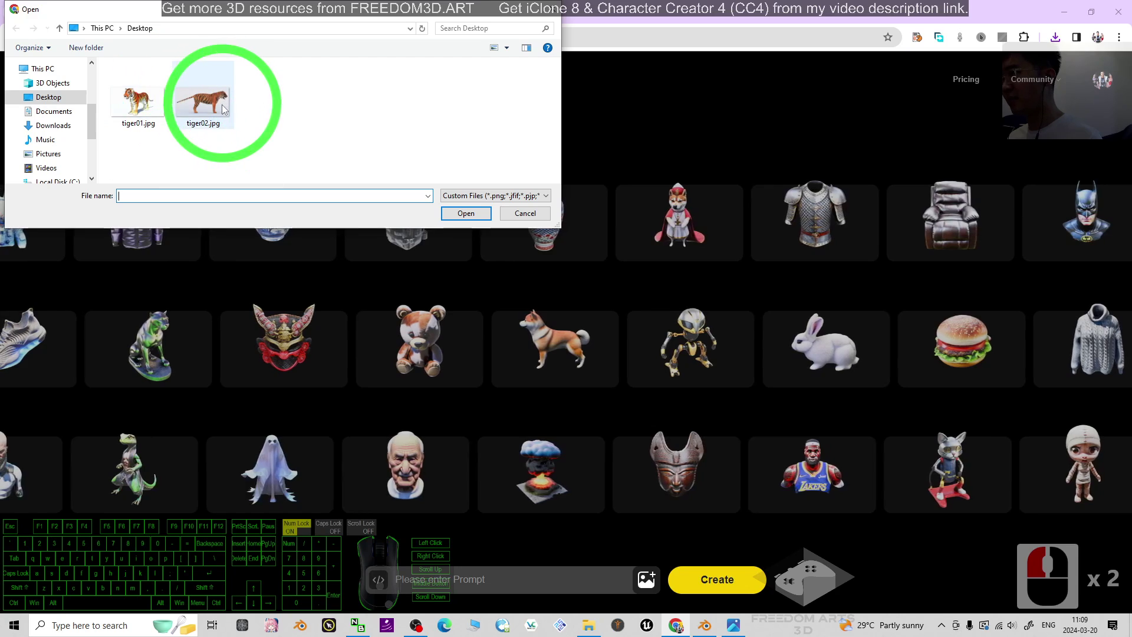
double_click(223, 108)
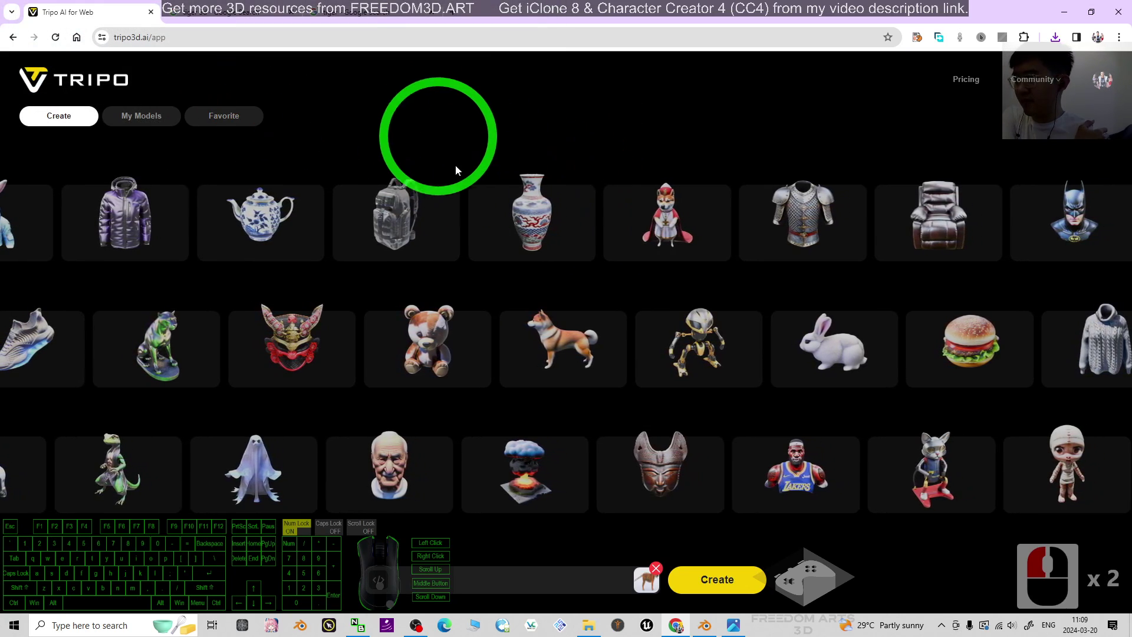
click(721, 578)
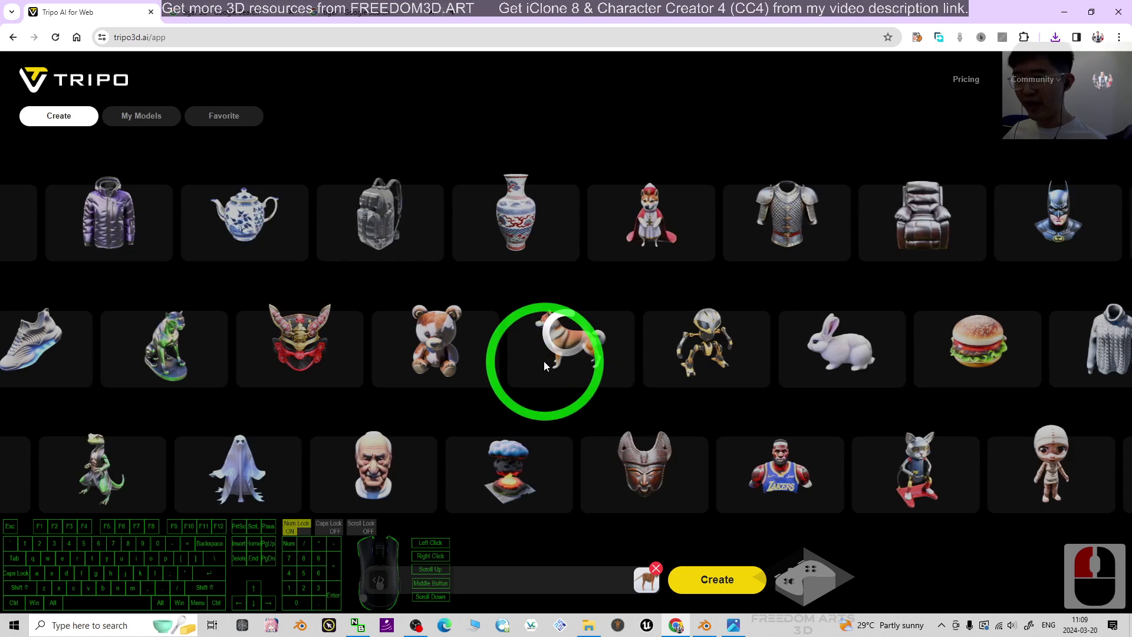
click(1125, 392)
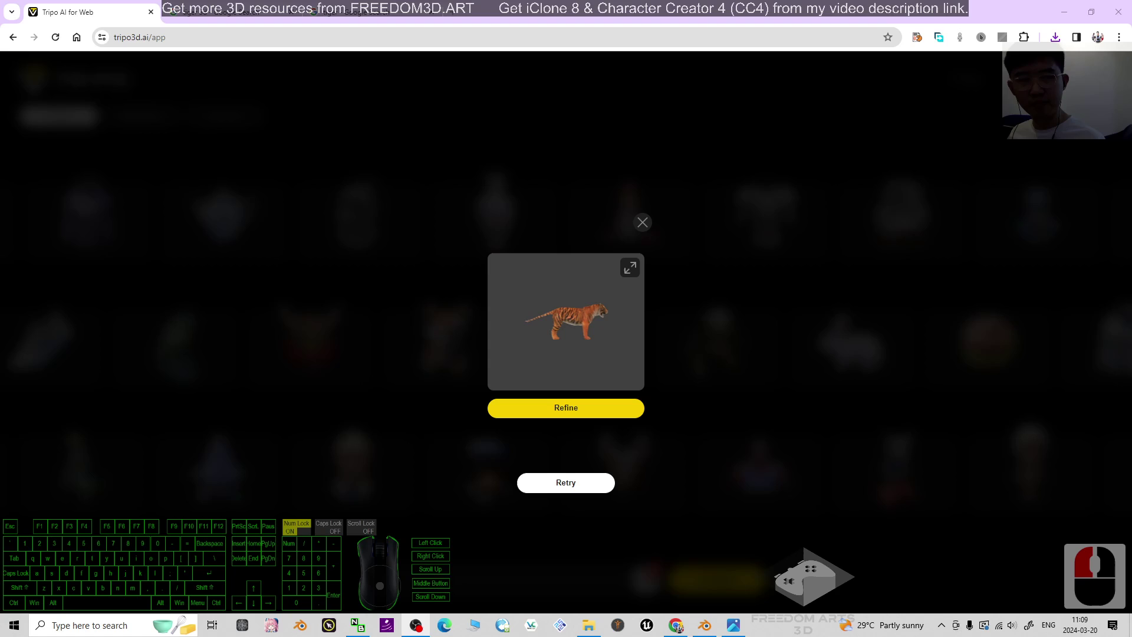
click(576, 358)
drag(576, 356, 594, 310)
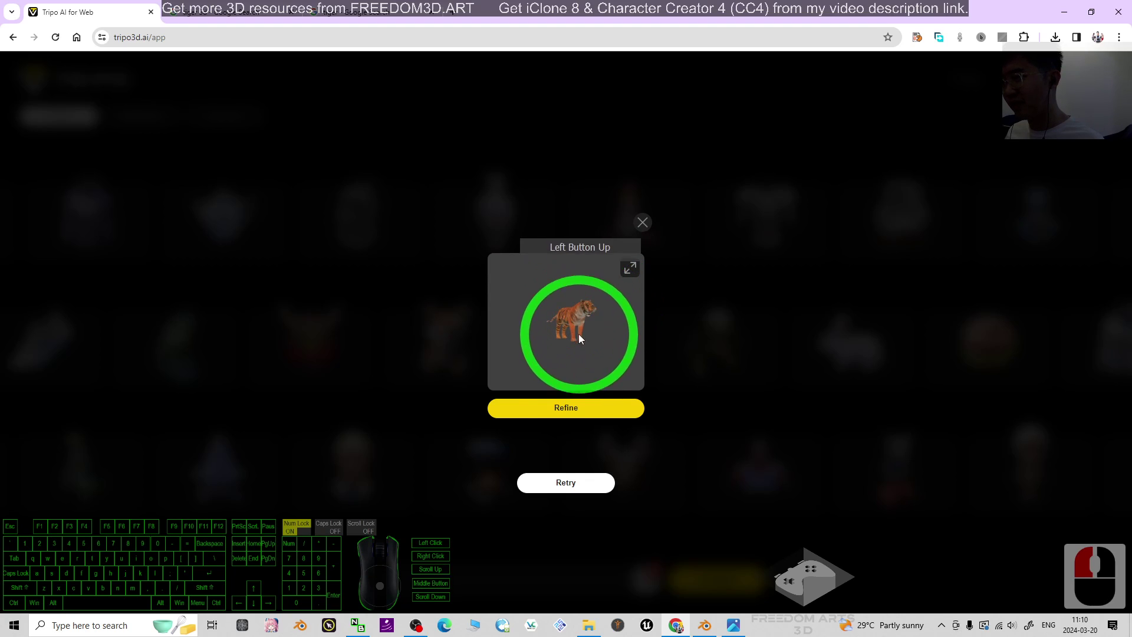
Discard the realistic tiger, upload tiger_thumbnail_01, click Create, and orbit the new model
click(642, 223)
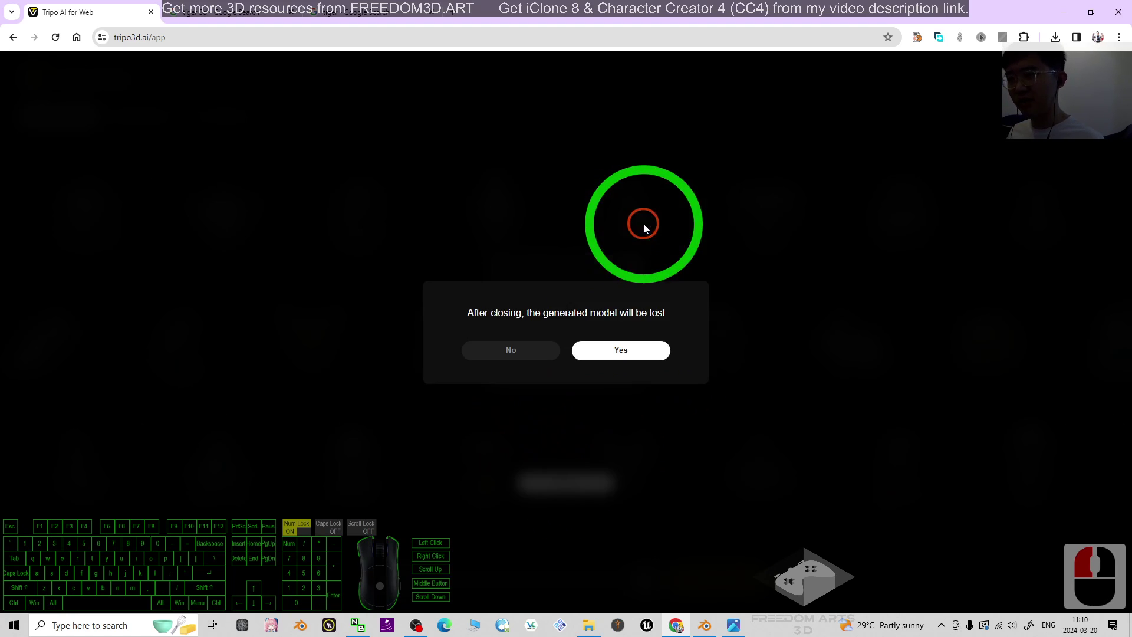
click(596, 347)
click(654, 569)
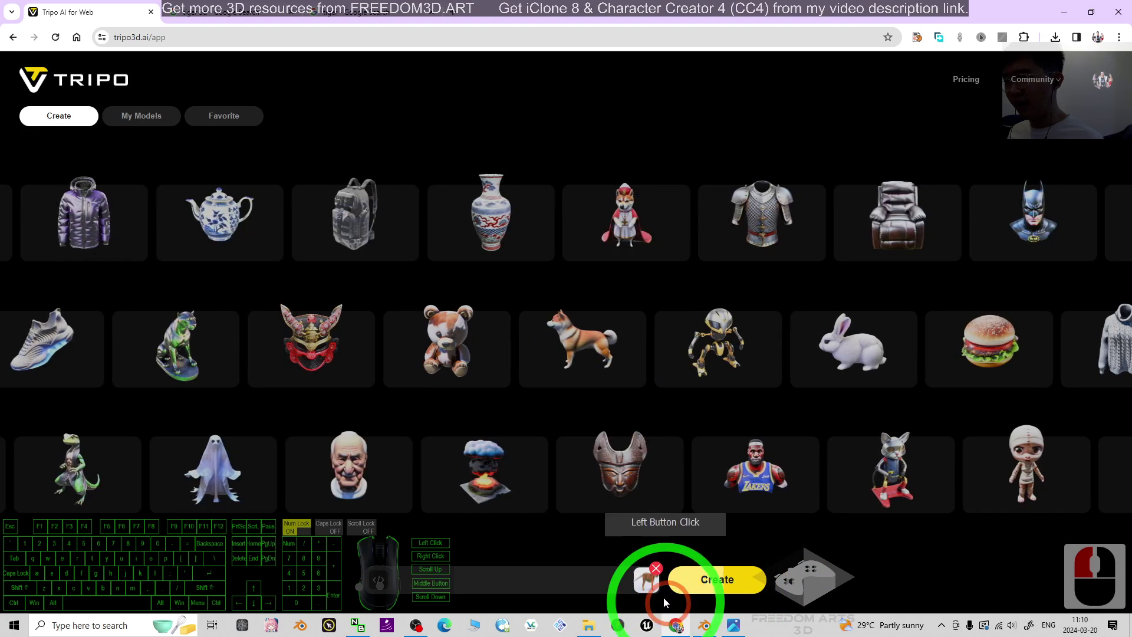
click(648, 577)
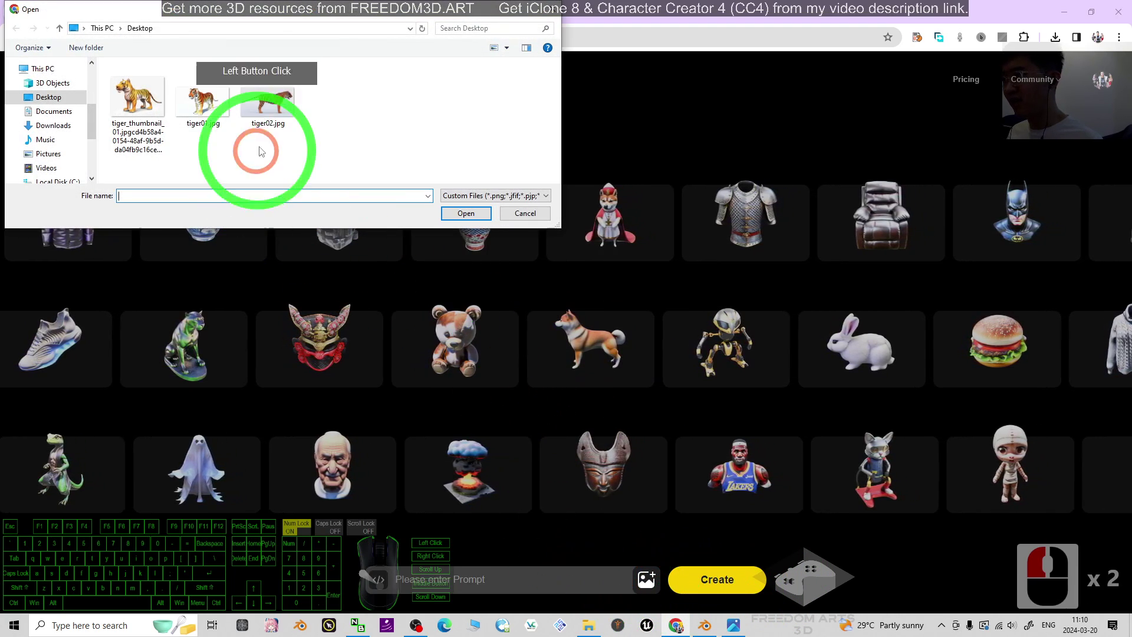
click(124, 91)
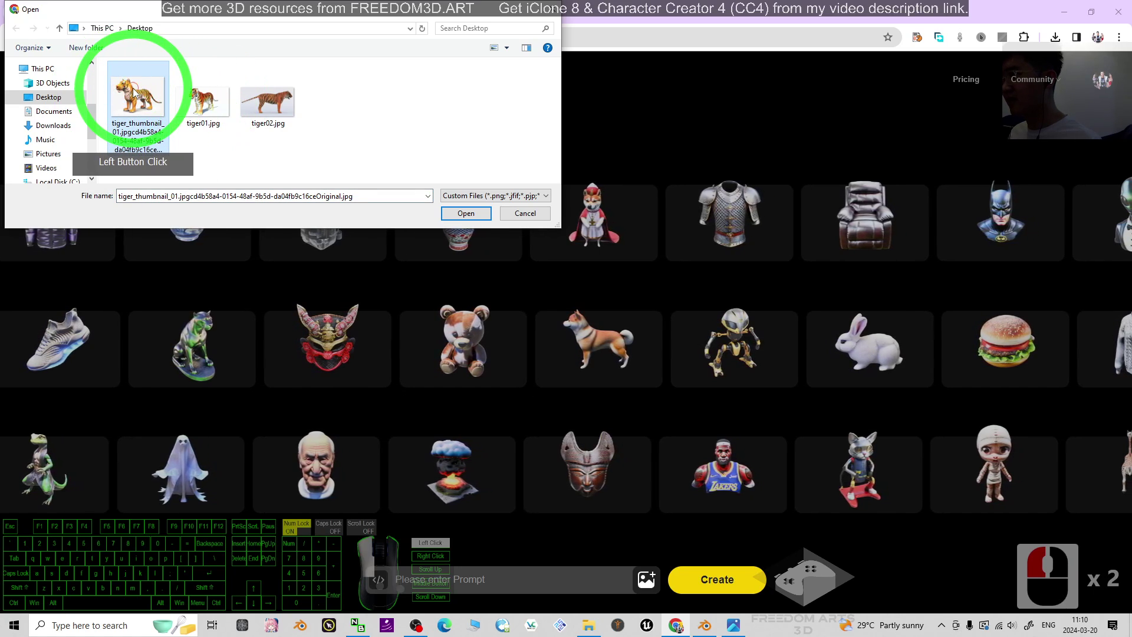
double_click(113, 90)
click(717, 579)
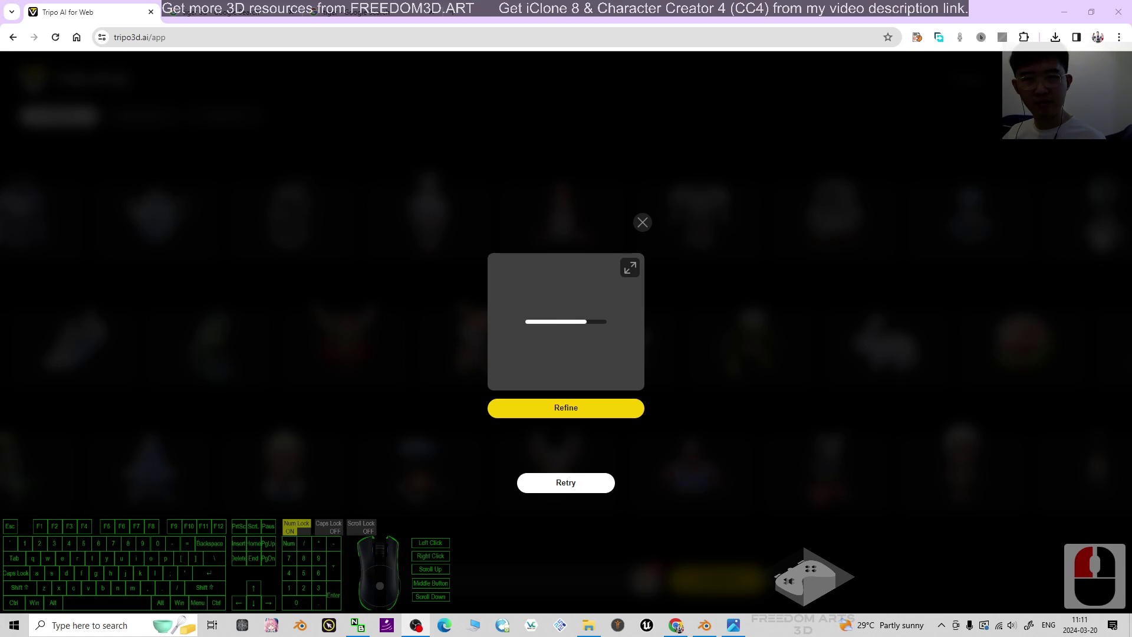
drag(546, 320, 640, 274)
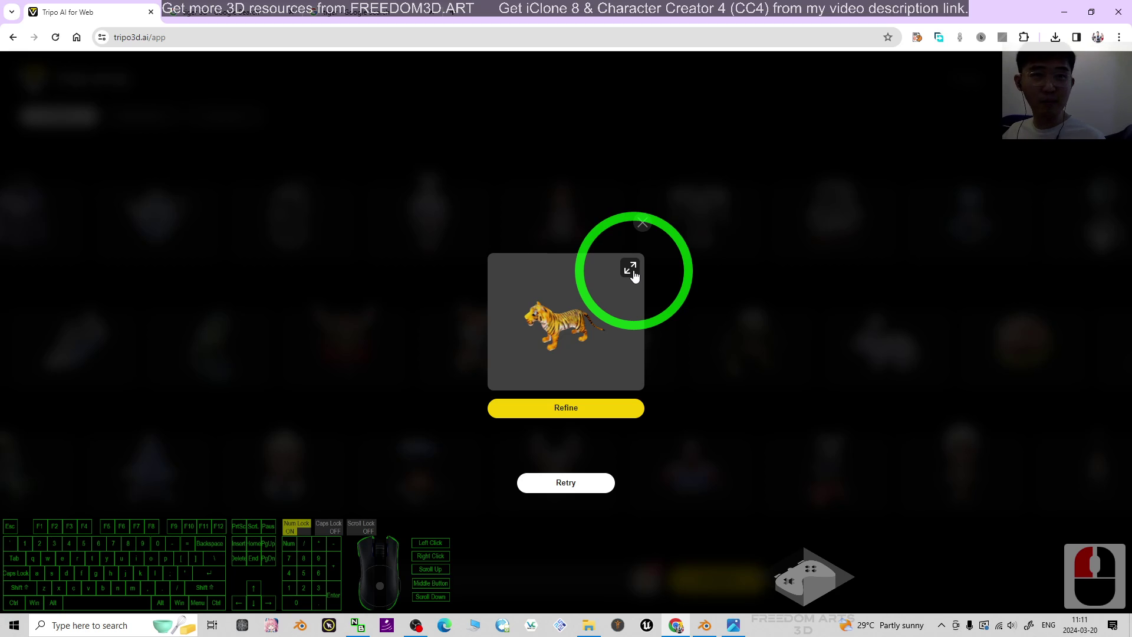
View the tiger model full-screen and orbit it to side and three-quarter views
click(629, 269)
drag(629, 267, 559, 383)
scroll(590, 336, up, 7)
drag(475, 321, 531, 318)
Open tiger_thumbnail_01 from the desktop to compare, then minimize the Photos viewer
double_click(551, 12)
click(12, 201)
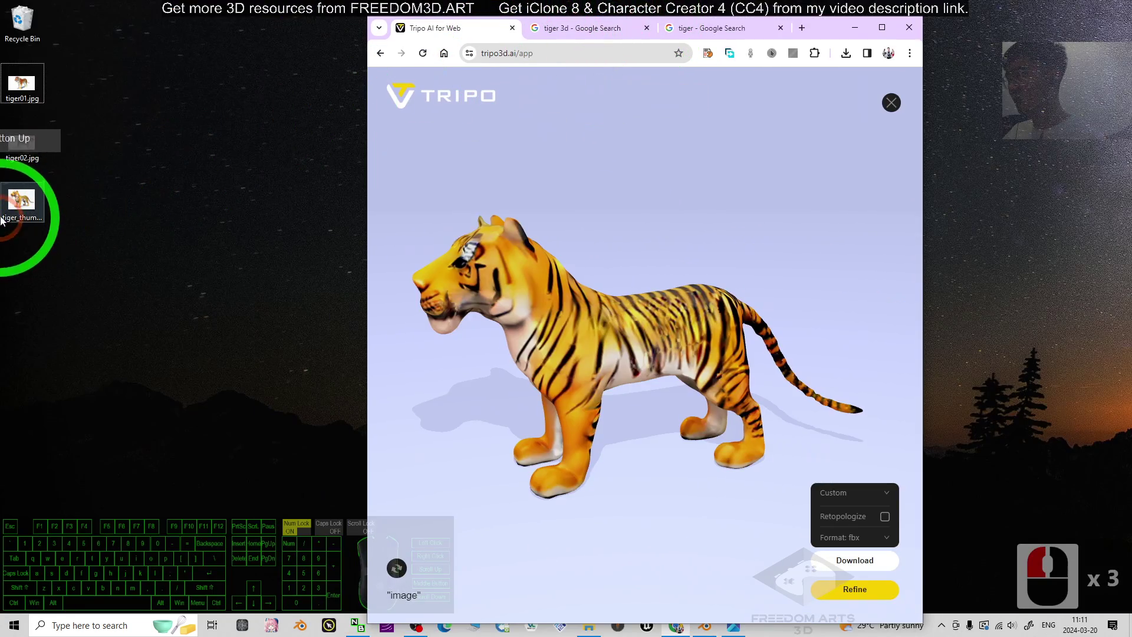
double_click(12, 201)
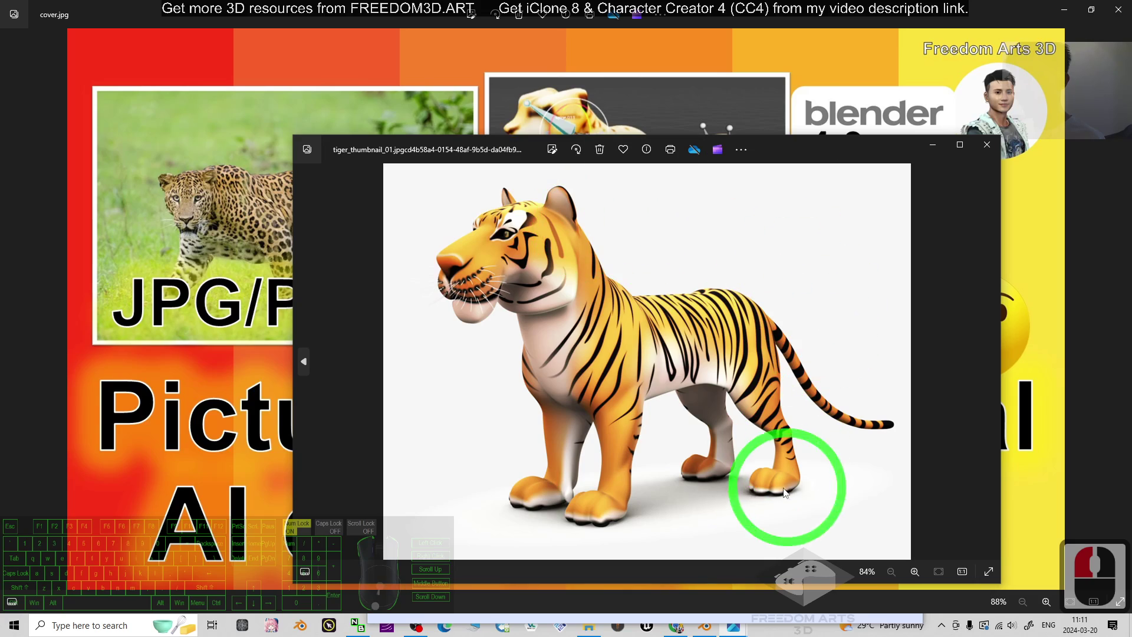
click(1076, 10)
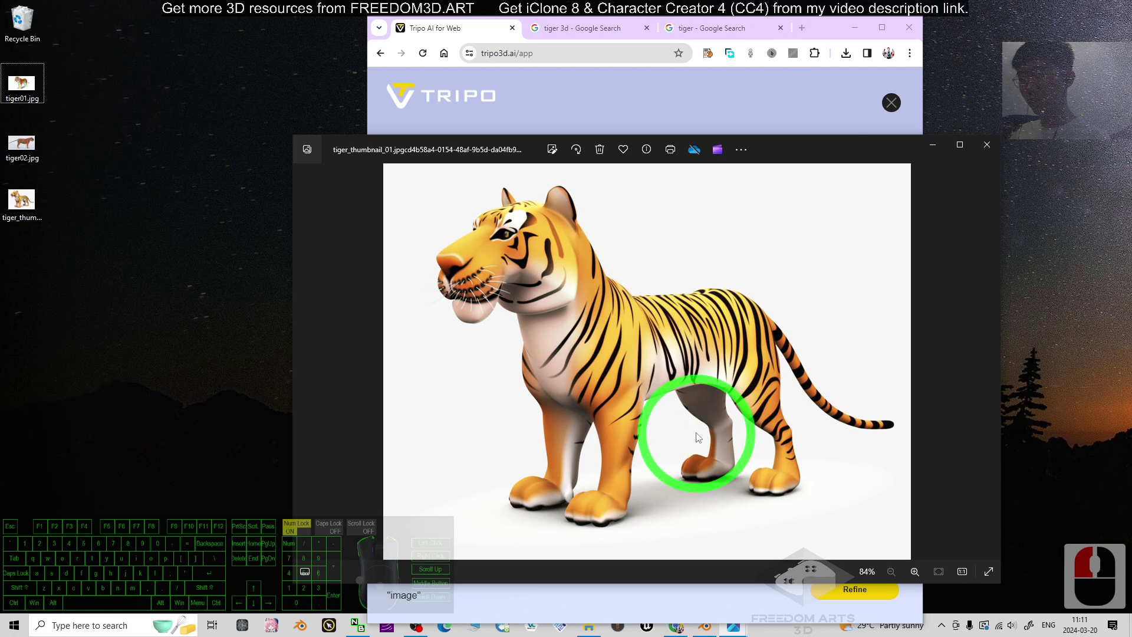
click(932, 145)
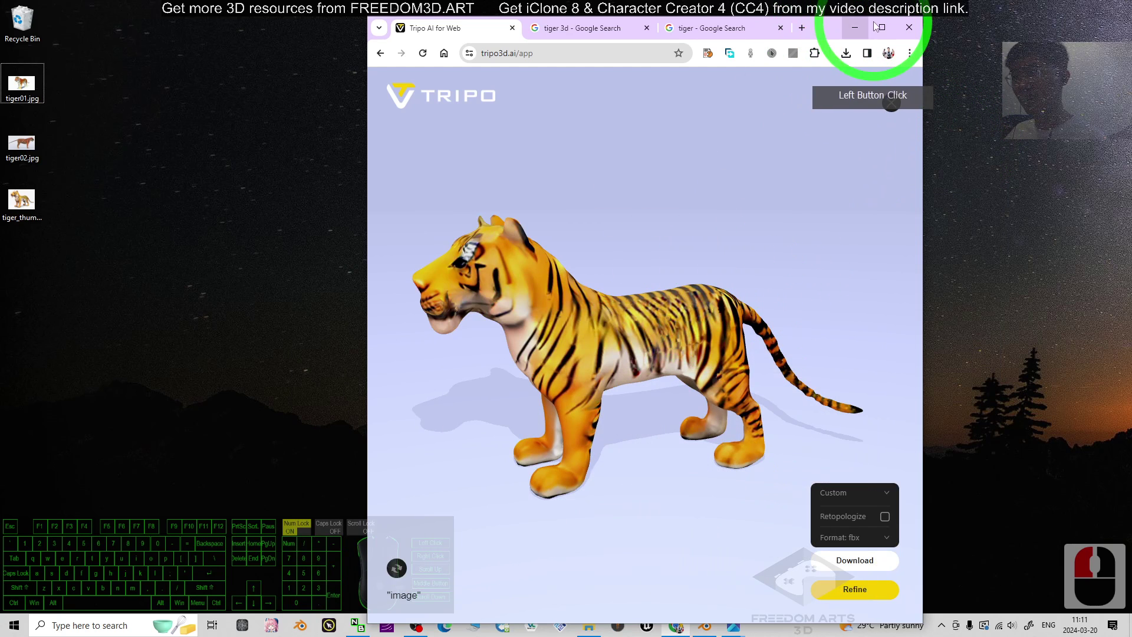
Maximize Chrome, turn the tiger preview, and confirm model_export_fbx.fbx (2.5 MB) finished downloading
click(881, 27)
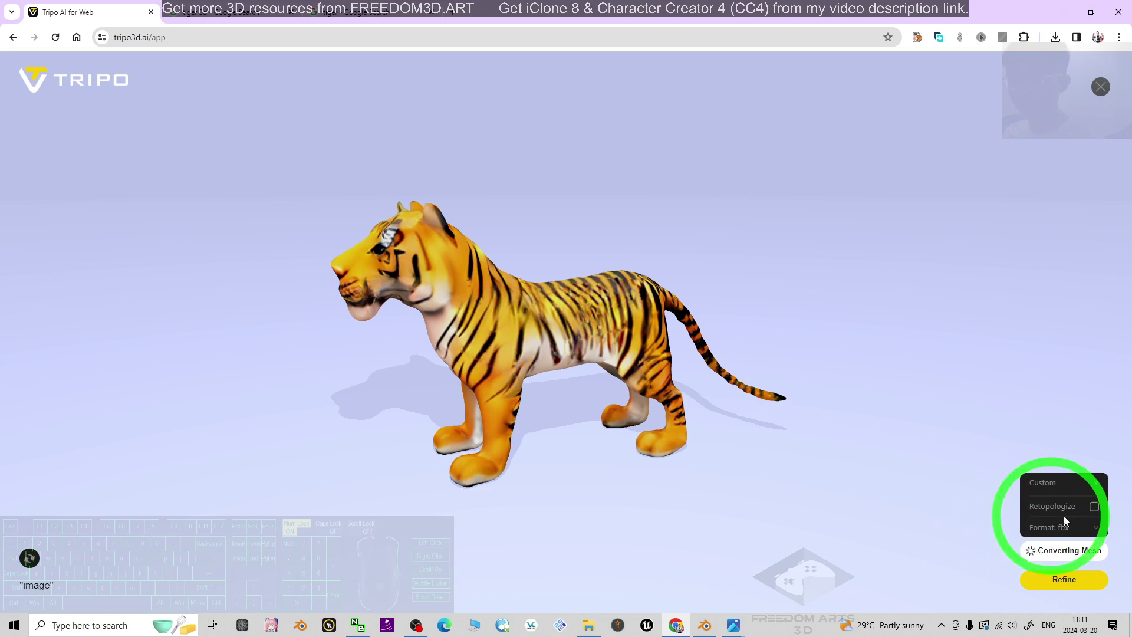
drag(854, 470, 596, 330)
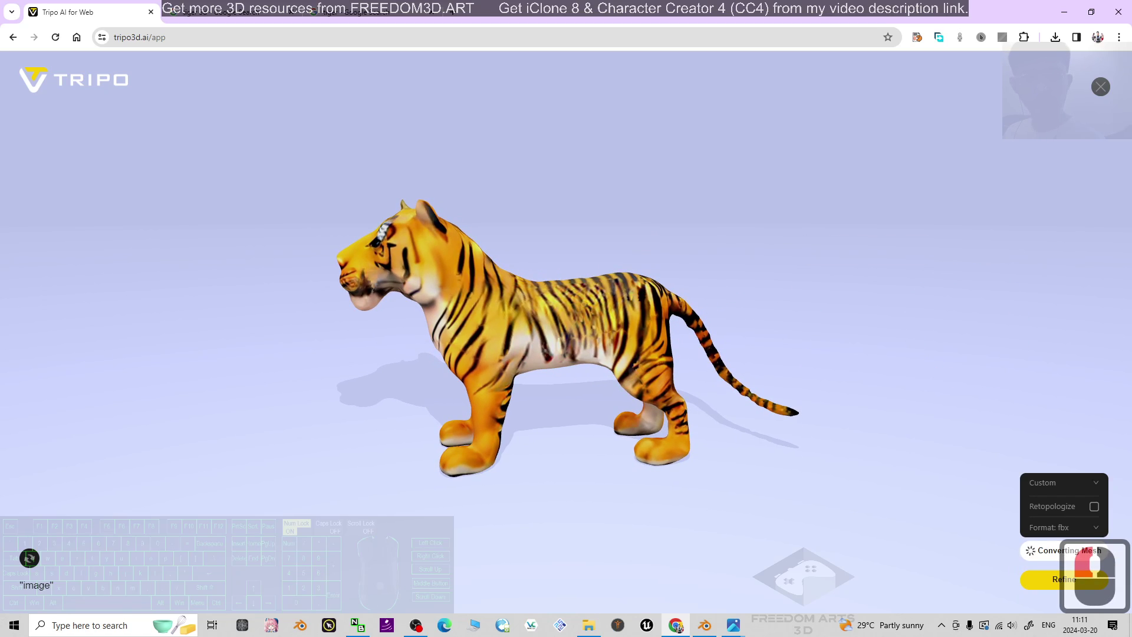
click(1045, 34)
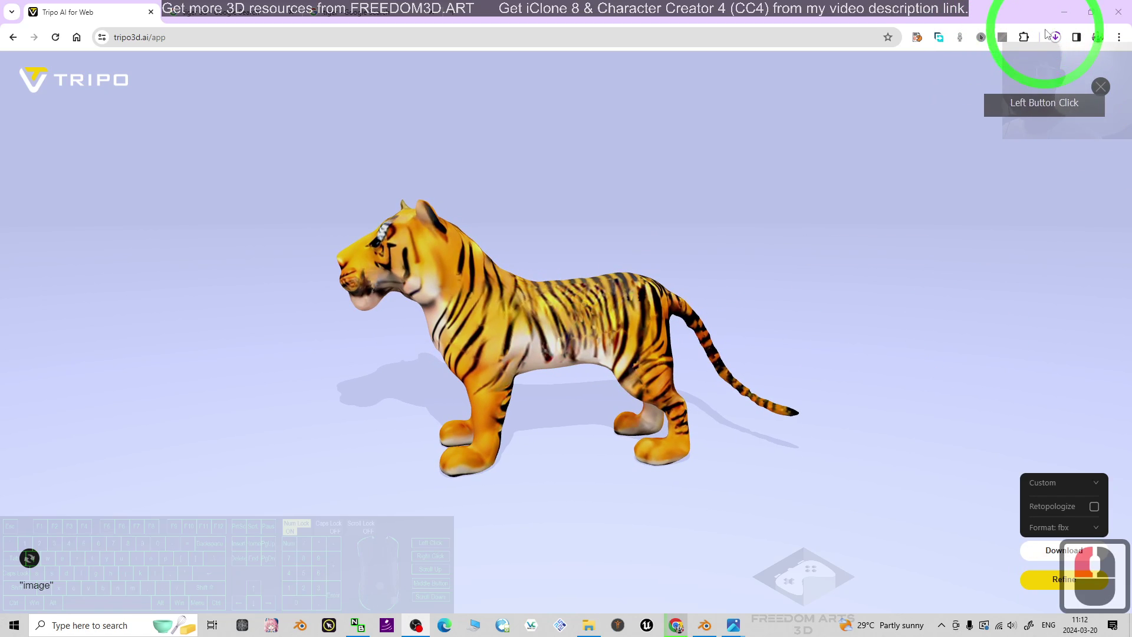
click(1055, 39)
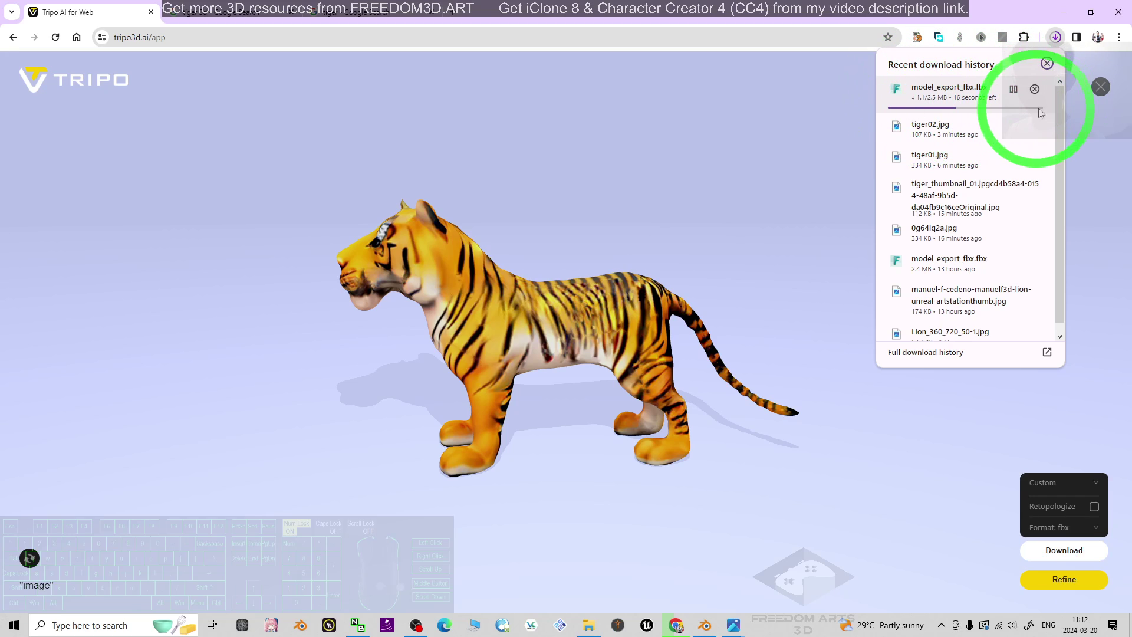
click(1047, 63)
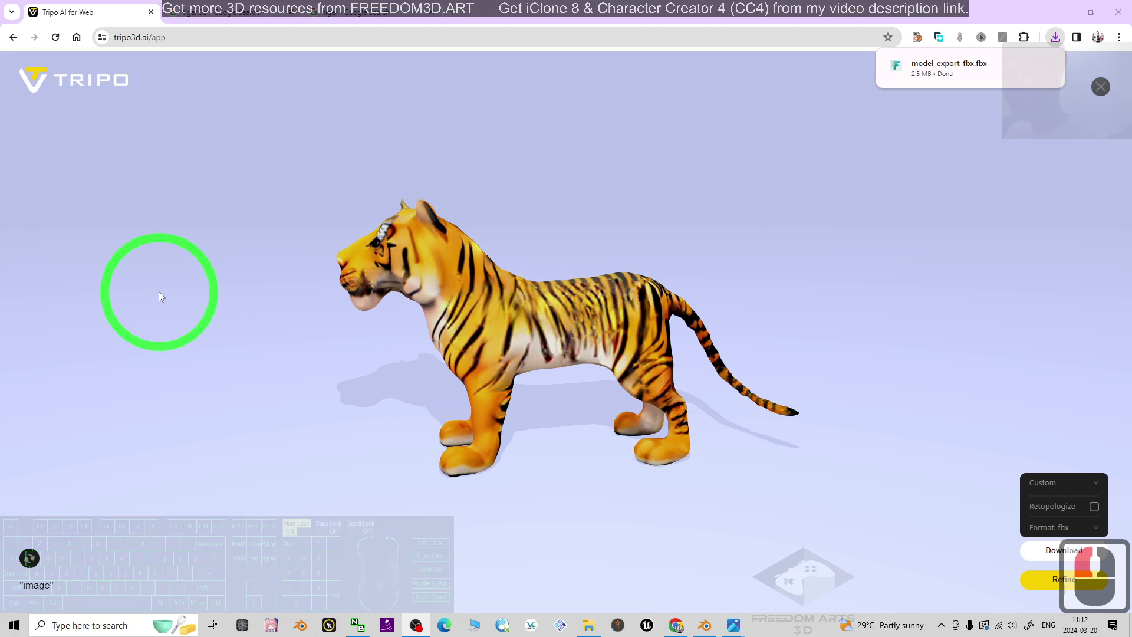
Open the Downloads folder and rename model_export_fbx.fbx to tiger03.fbx
right_click(591, 628)
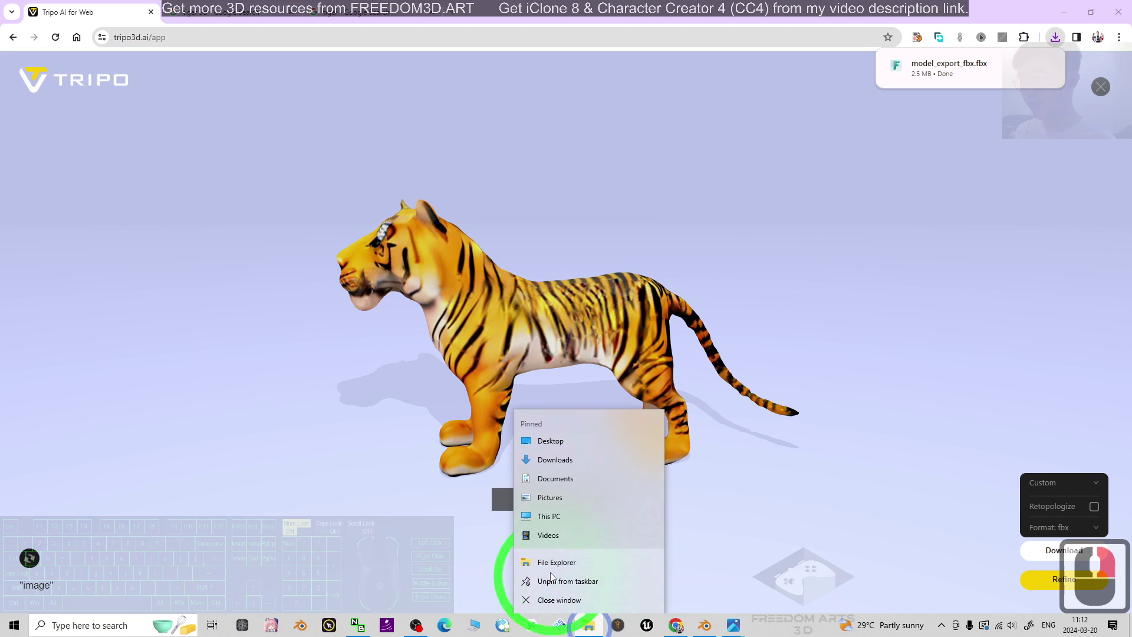
click(586, 463)
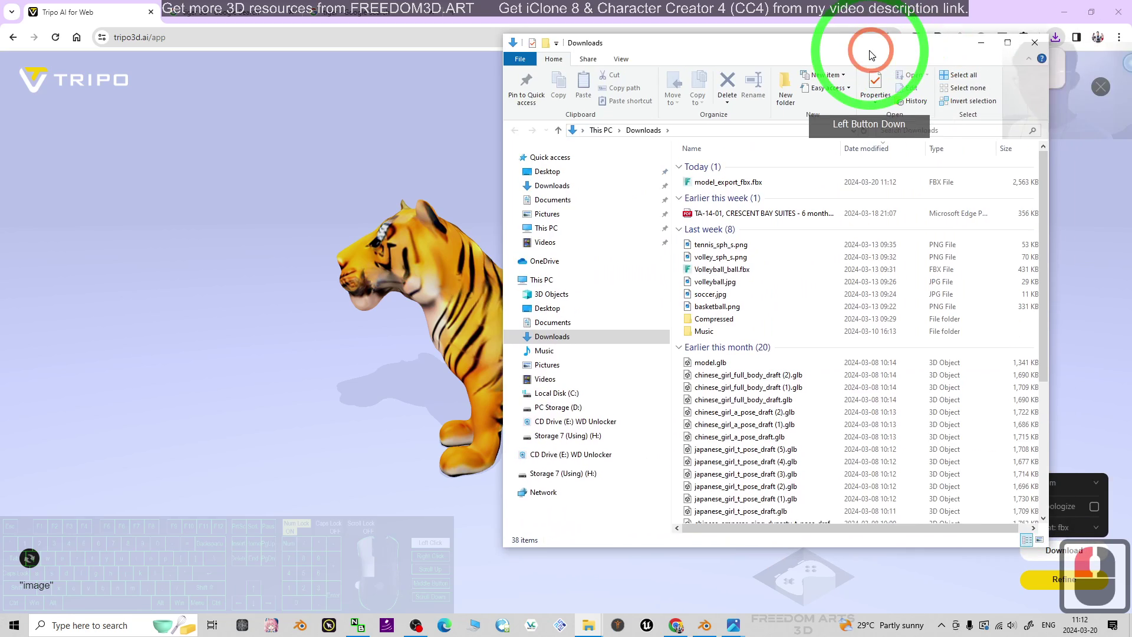
drag(867, 45, 833, 51)
double_click(691, 197)
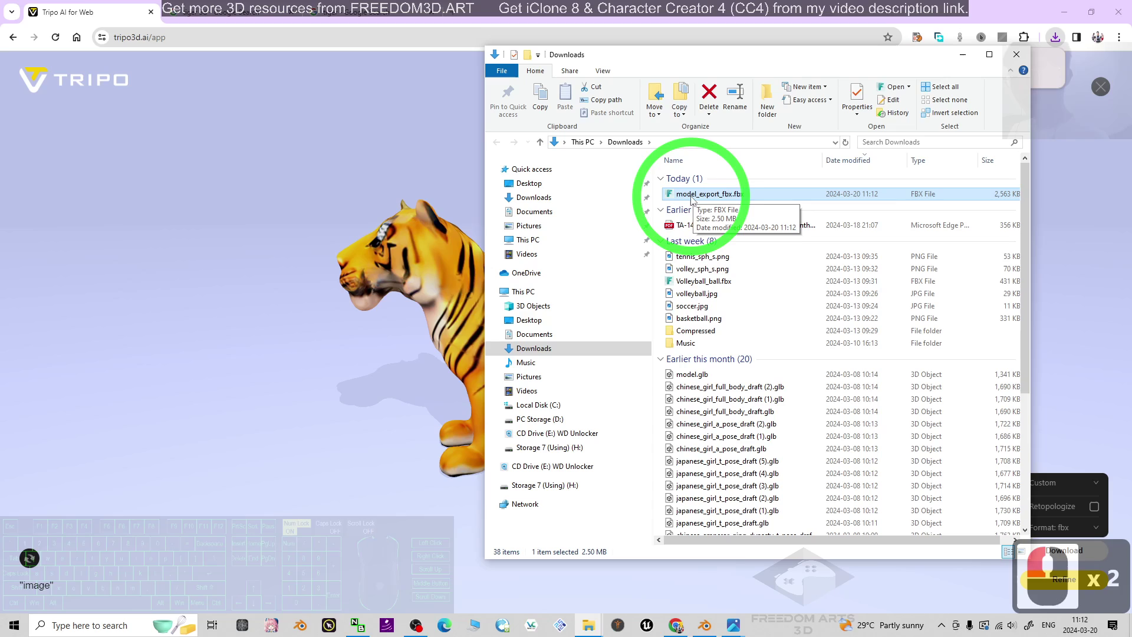
key(F2)
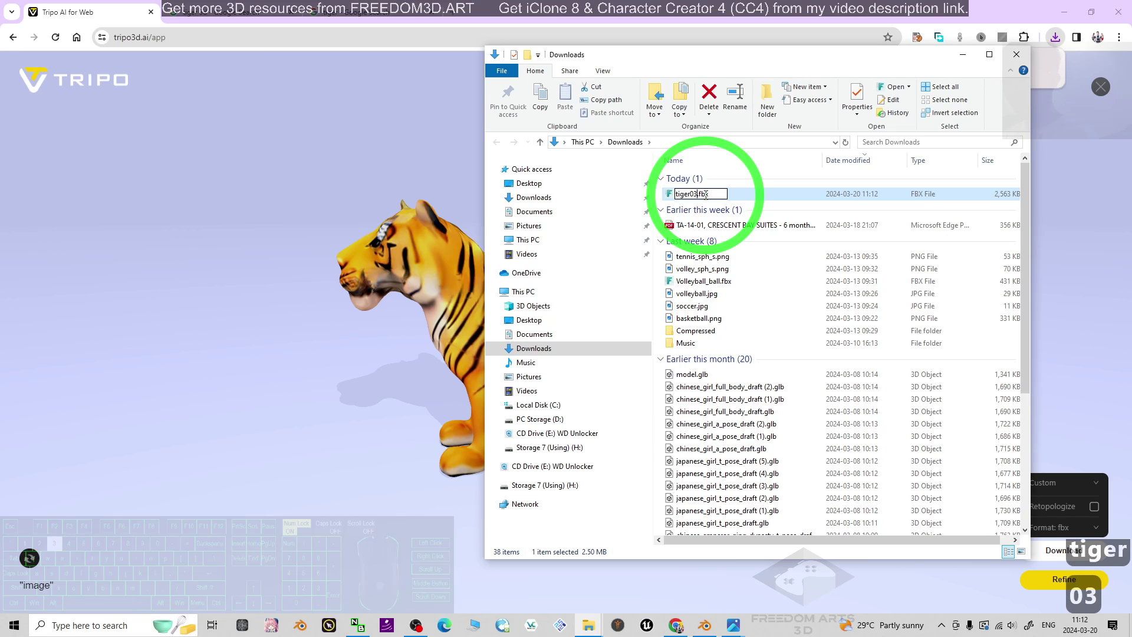
Copy tiger03.fbx and paste it into the Desktop folder
right_click(679, 198)
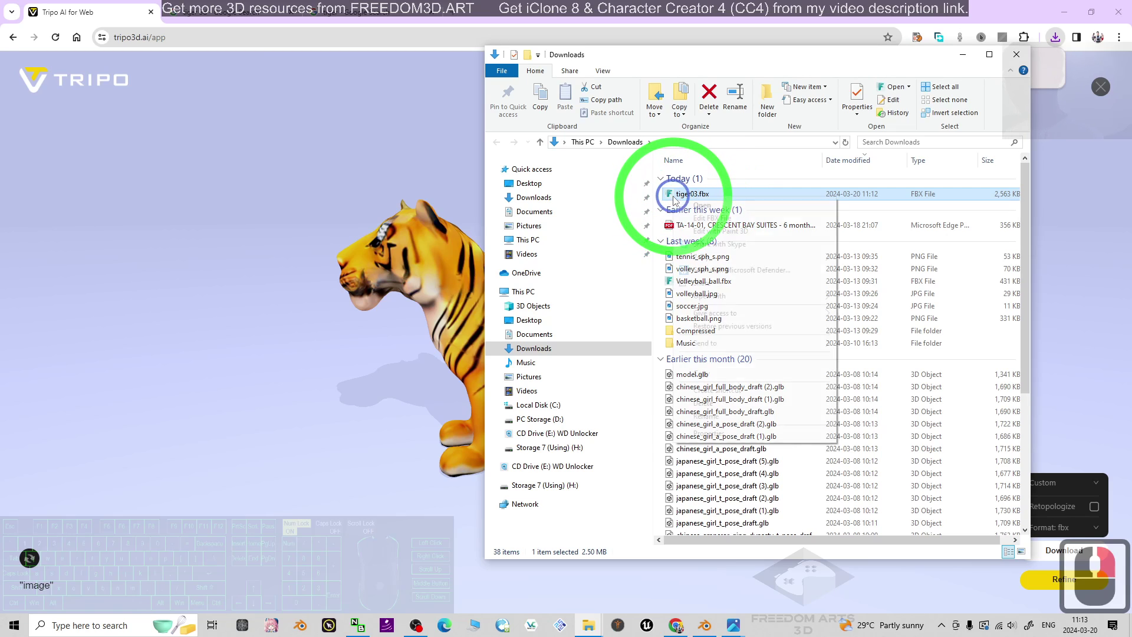
click(702, 372)
click(529, 184)
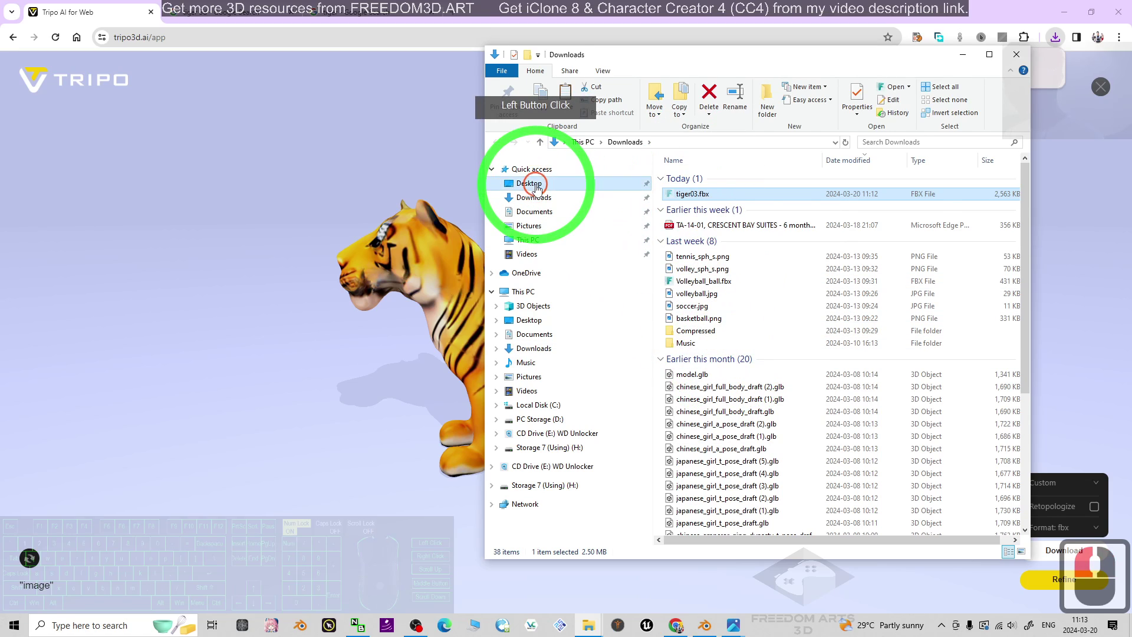
right_click(739, 322)
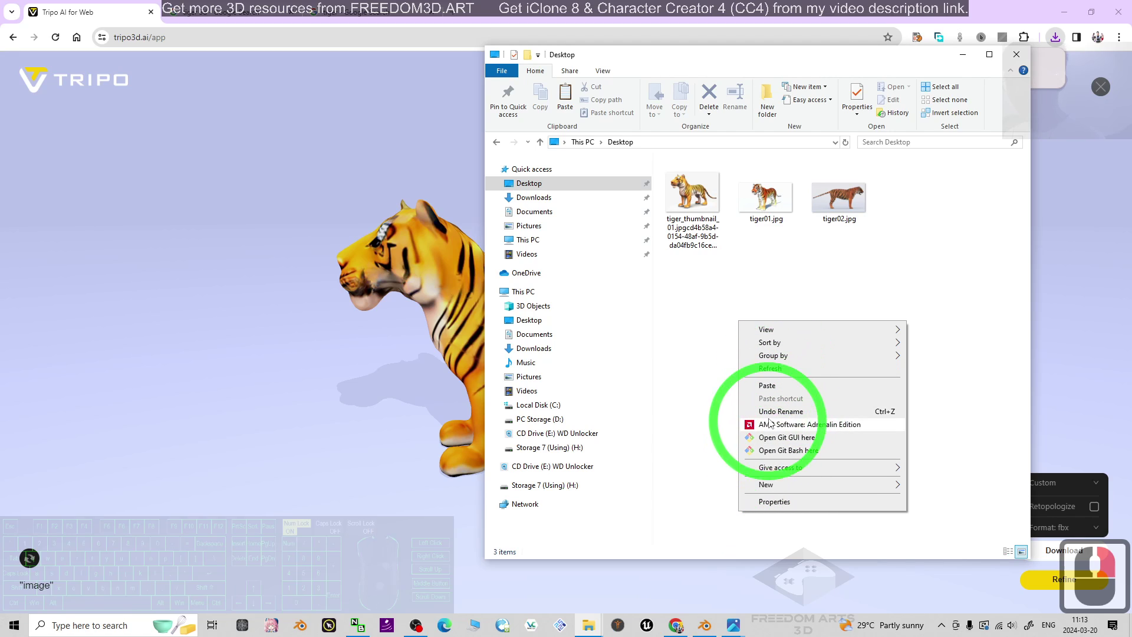
click(776, 387)
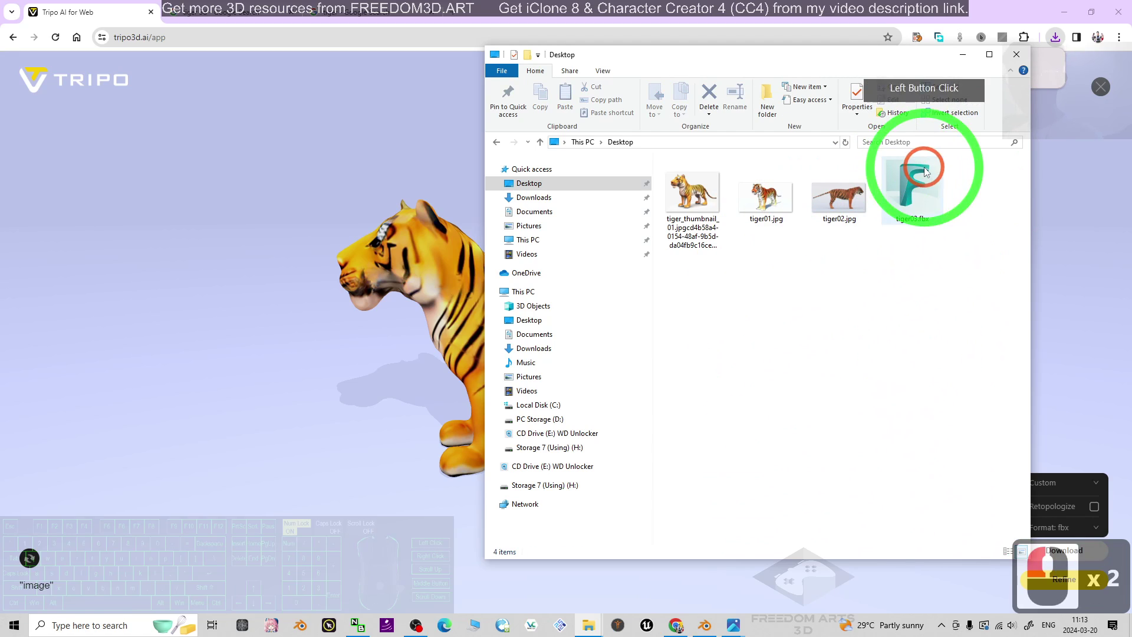
Close File Explorer and the browser and bring Blender to the front
click(1016, 54)
click(1064, 12)
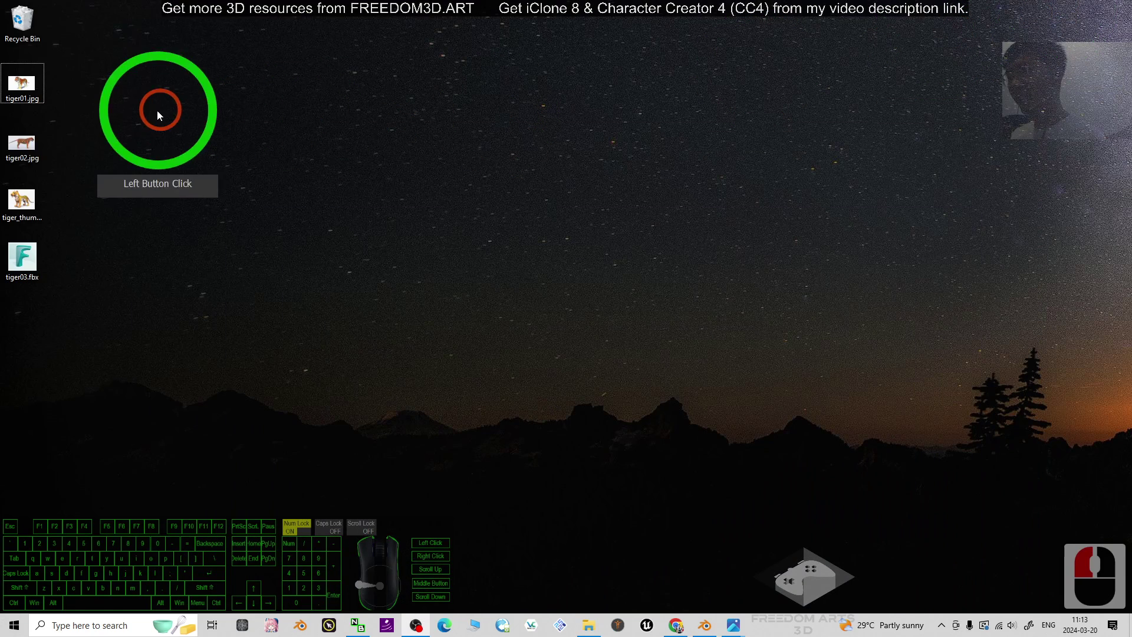
click(24, 257)
click(445, 306)
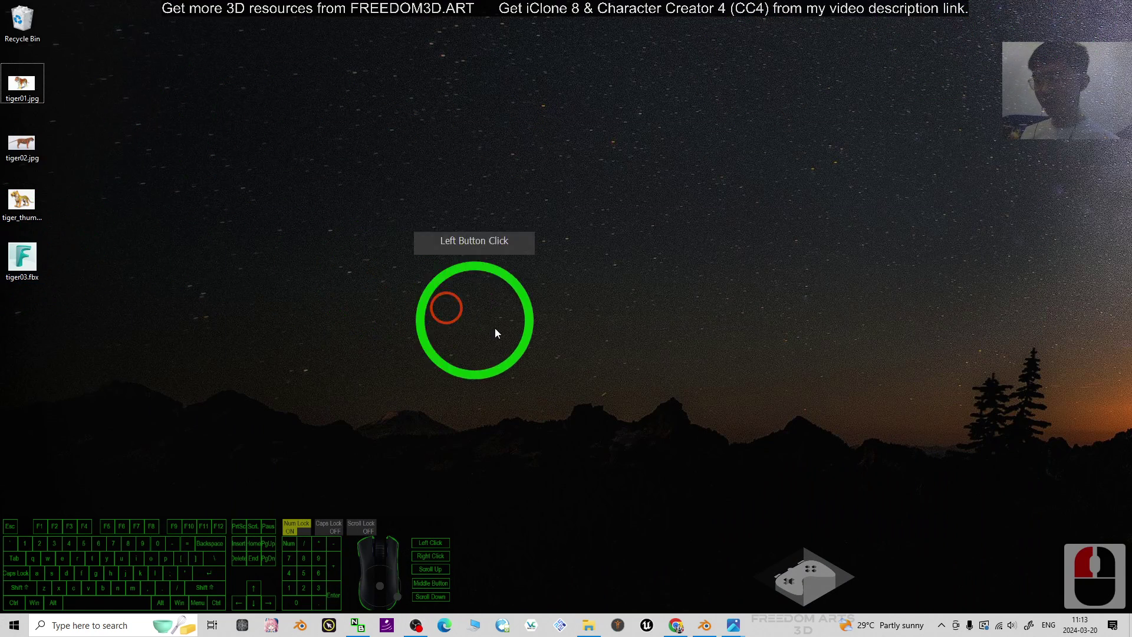
click(712, 626)
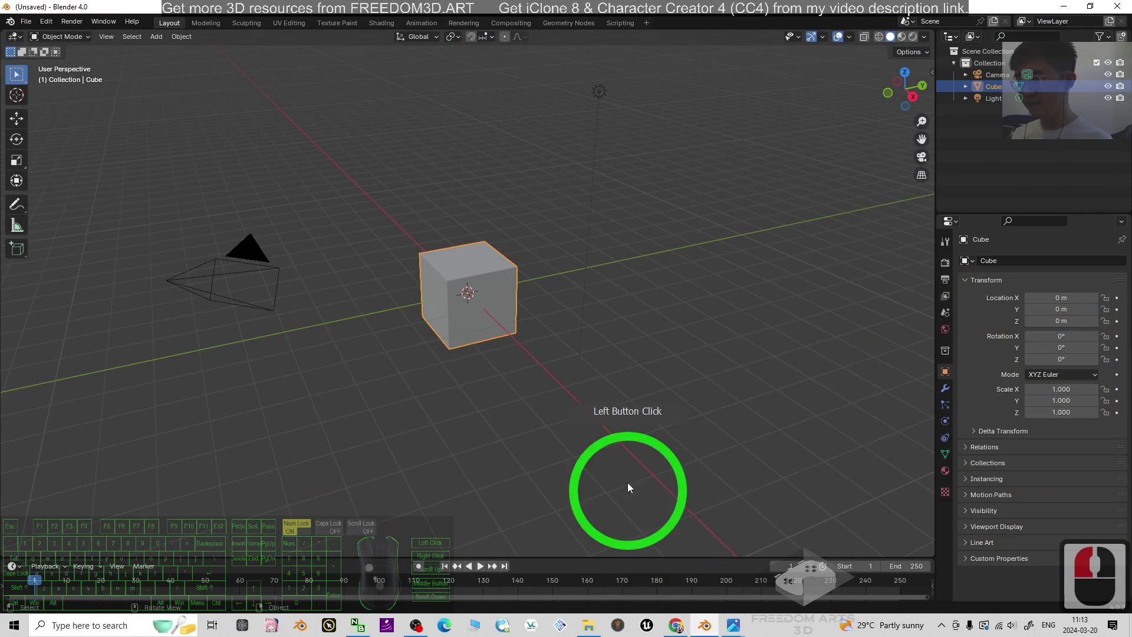
Select all default objects and delete the camera, cube and light
click(715, 383)
click(519, 435)
click(519, 435)
key(a)
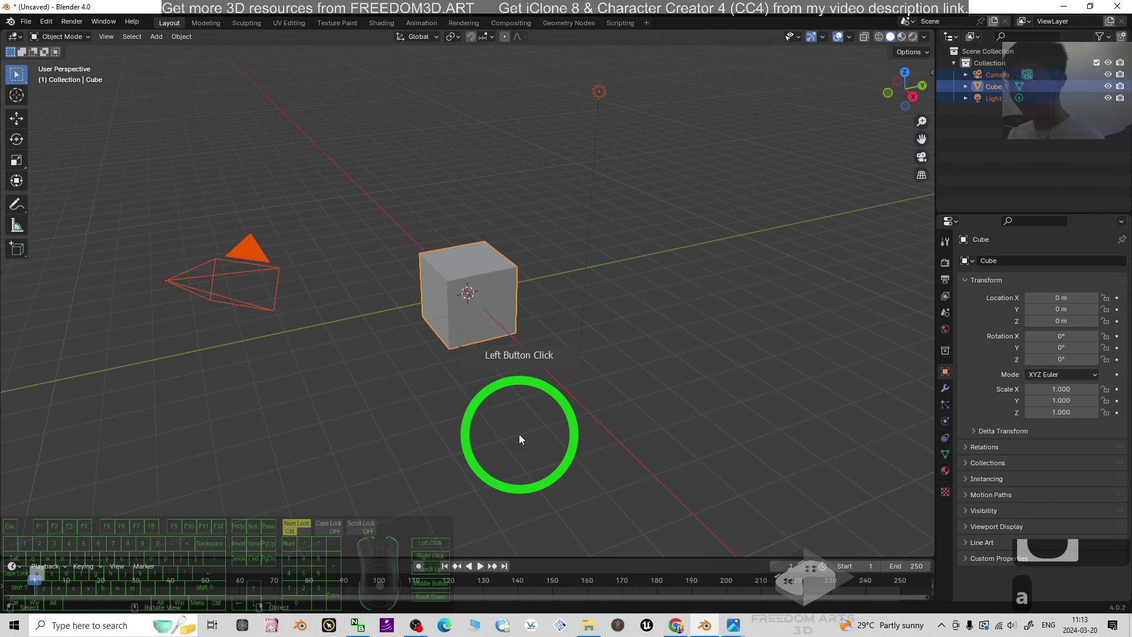
key(Delete)
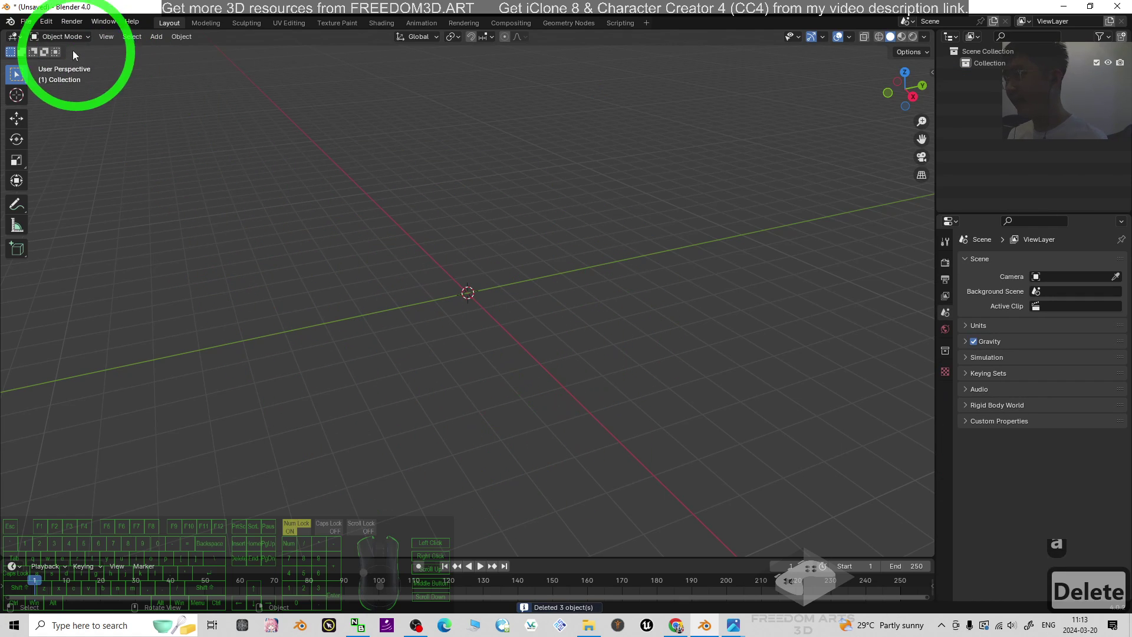
Import tiger03.fbx from the Desktop via File > Import > FBX
click(25, 25)
mouse_move(59, 189)
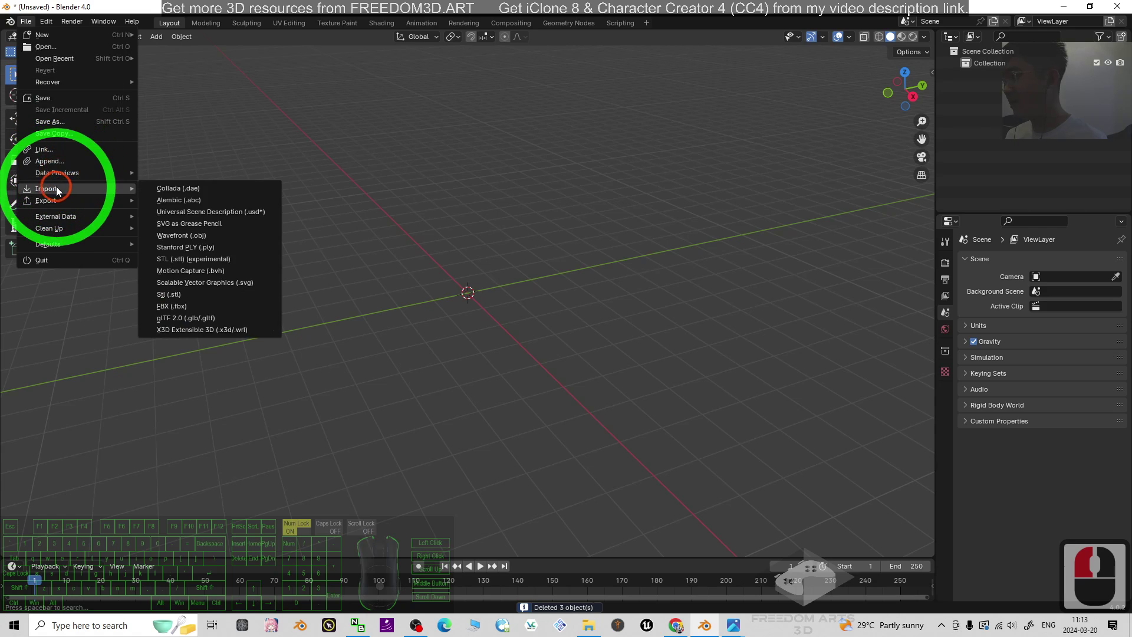
click(248, 307)
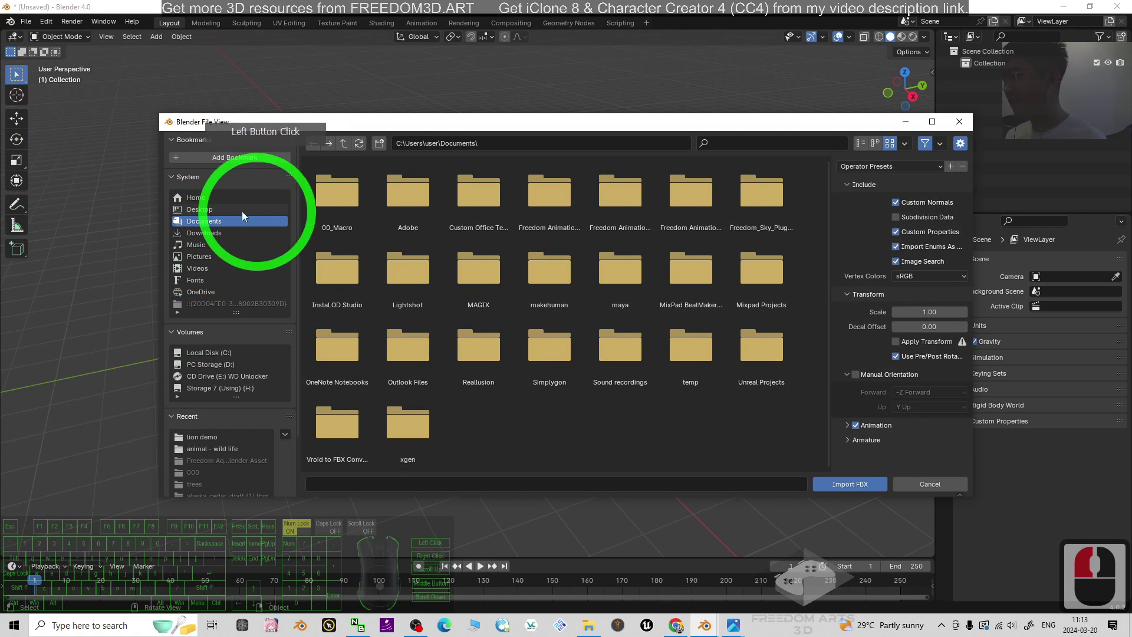
click(190, 209)
double_click(342, 197)
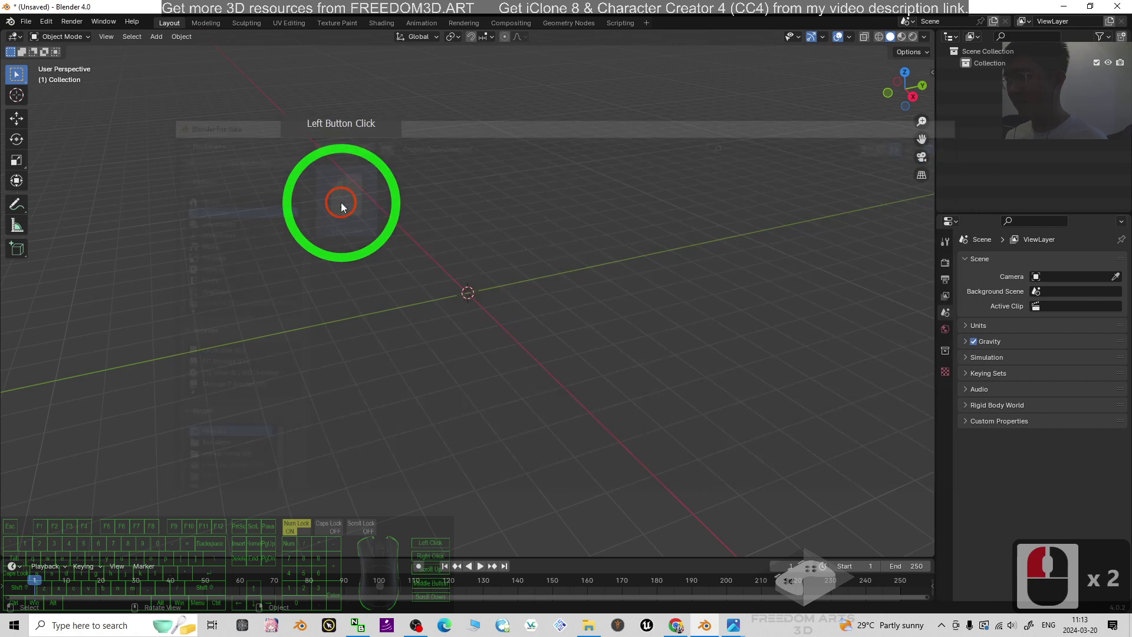
scroll(561, 280, up, 12)
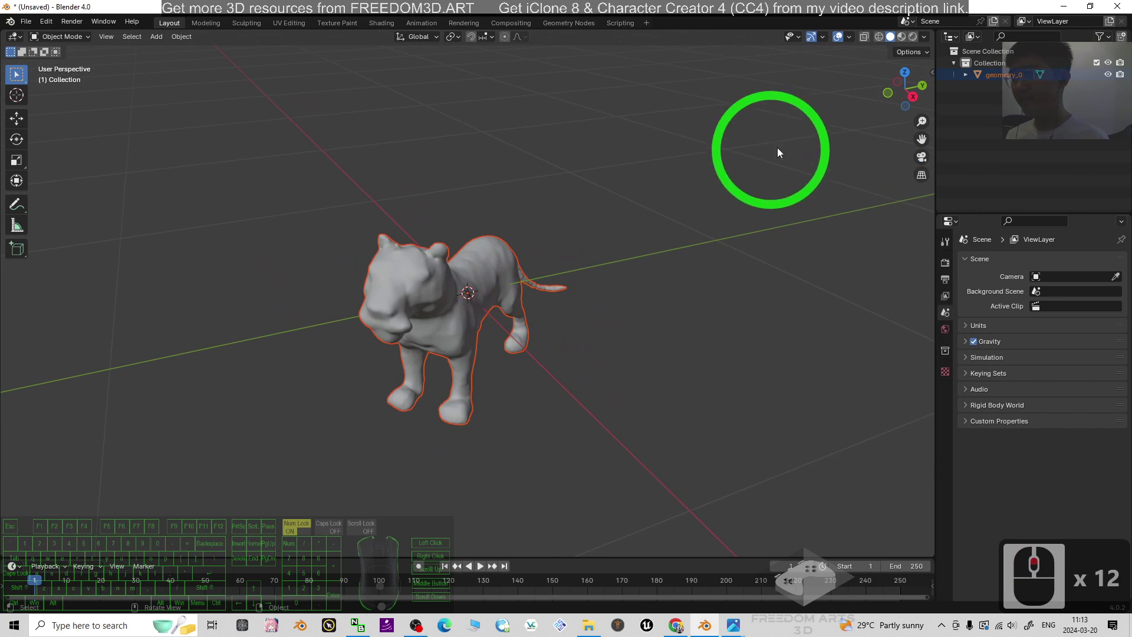
Show the tiger with its textures and look straight down from Top view
click(901, 37)
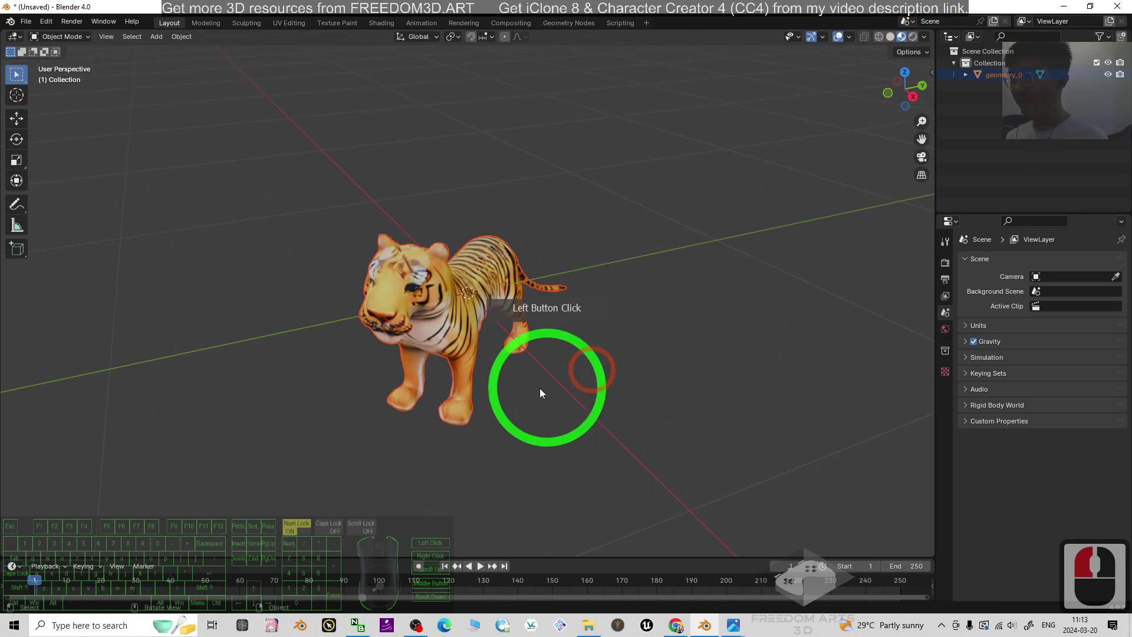
mouse_move(539, 387)
middle_down()
mouse_move(571, 370)
mouse_move(374, 387)
mouse_move(526, 394)
mouse_move(495, 416)
mouse_move(539, 445)
mouse_move(572, 429)
mouse_move(586, 465)
mouse_move(589, 448)
middle_up()
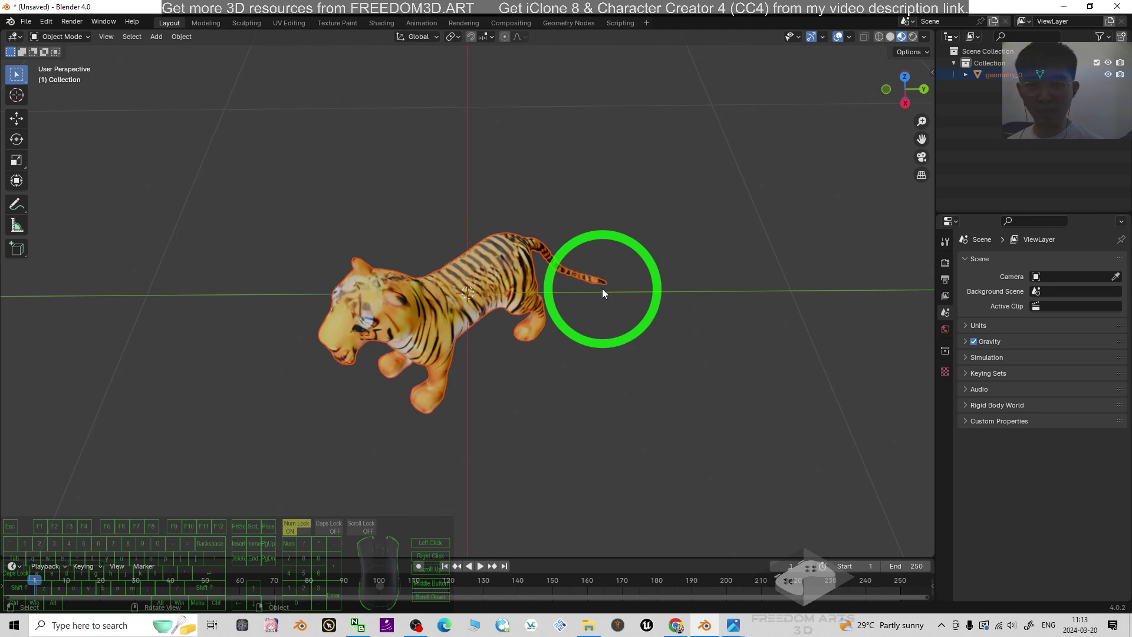
click(906, 74)
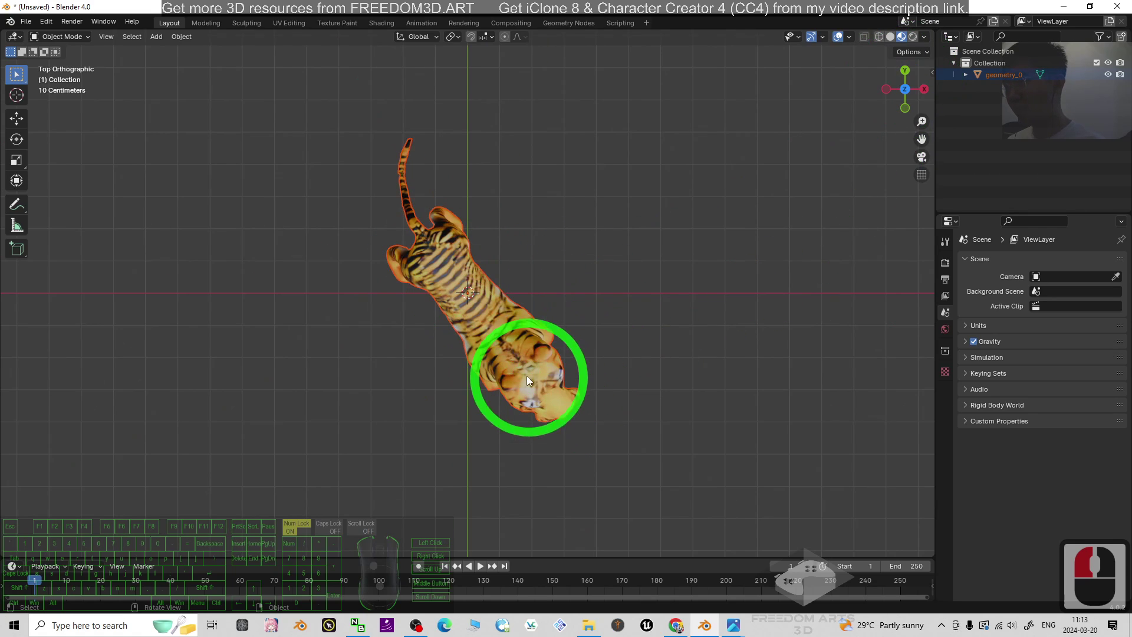
Rotate the tiger geometry_0 to Z -39.285° so it lines up with the vertical axis
click(505, 351)
click(504, 333)
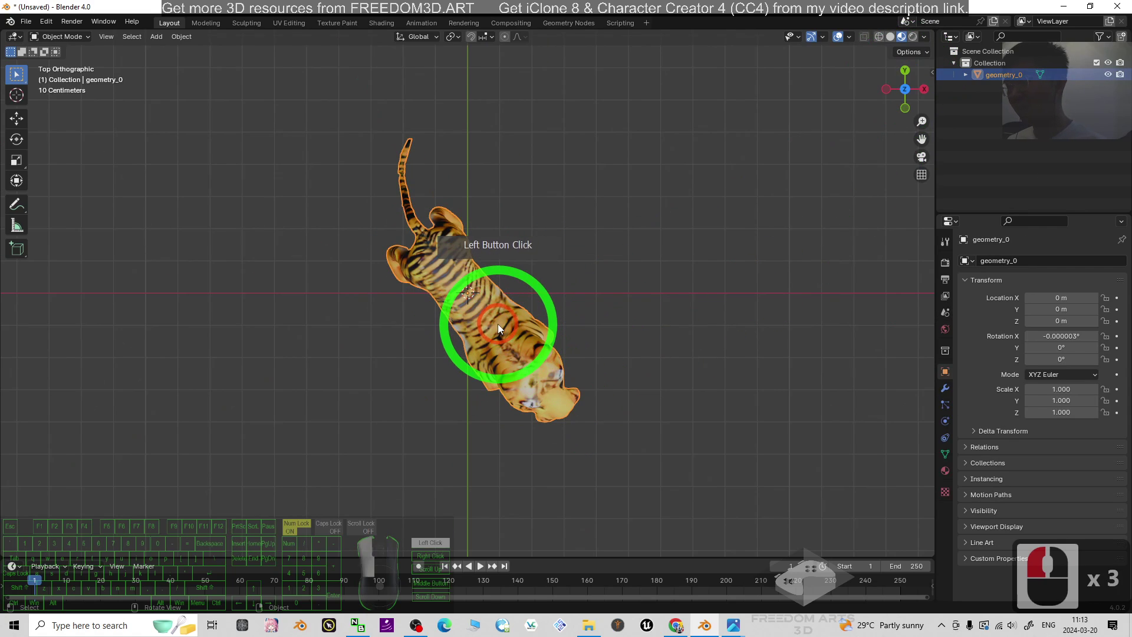
click(497, 323)
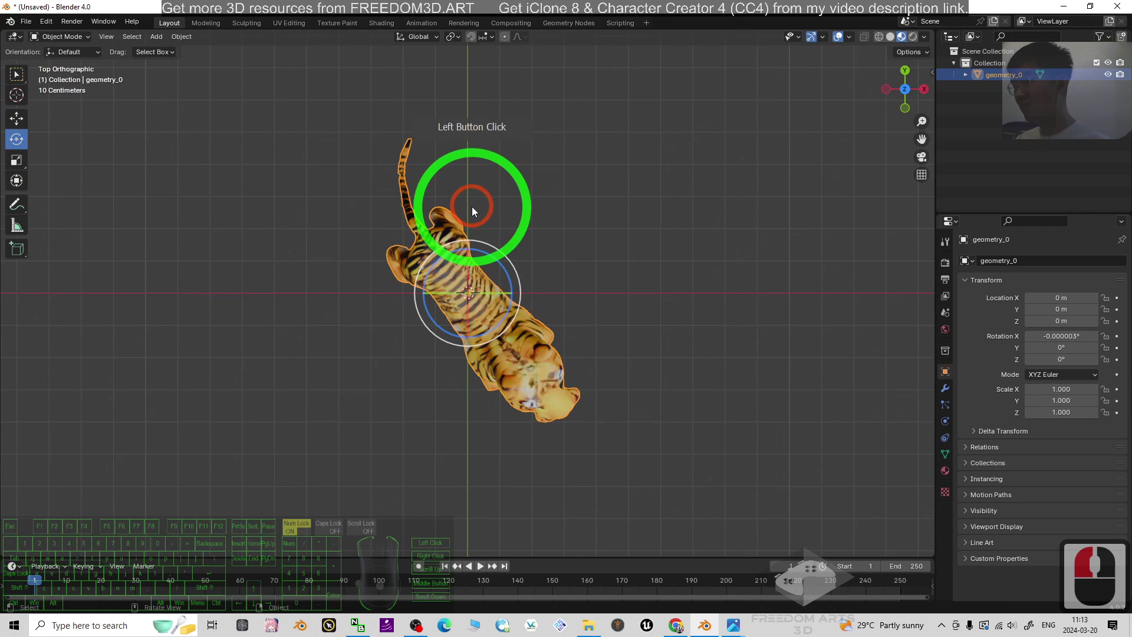
drag(479, 249, 499, 272)
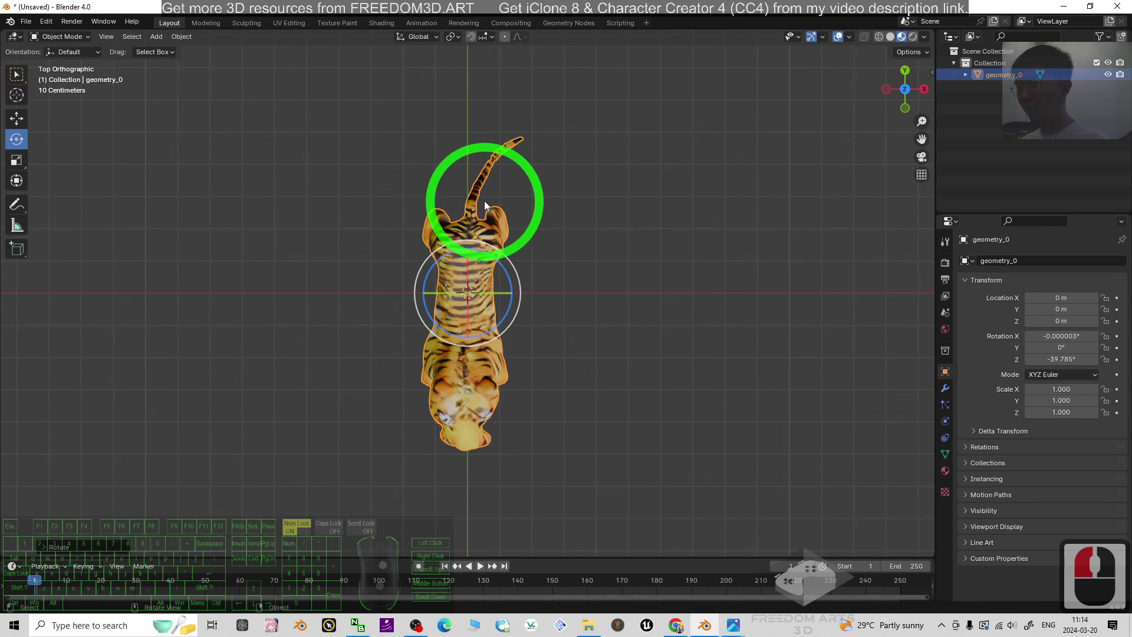
click(495, 264)
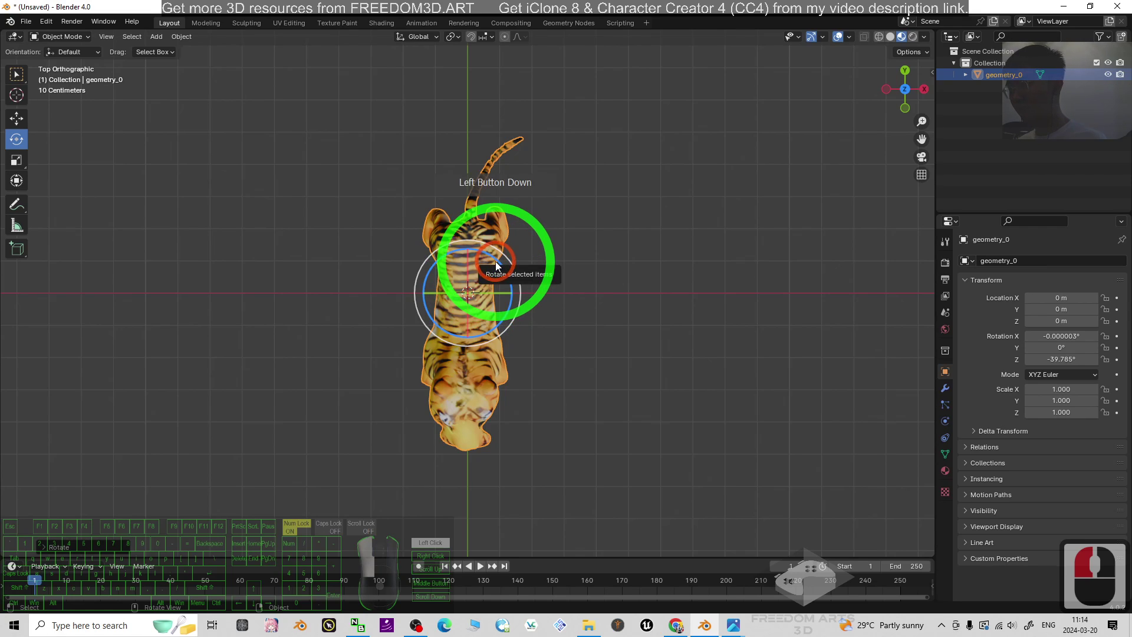
drag(495, 260, 493, 260)
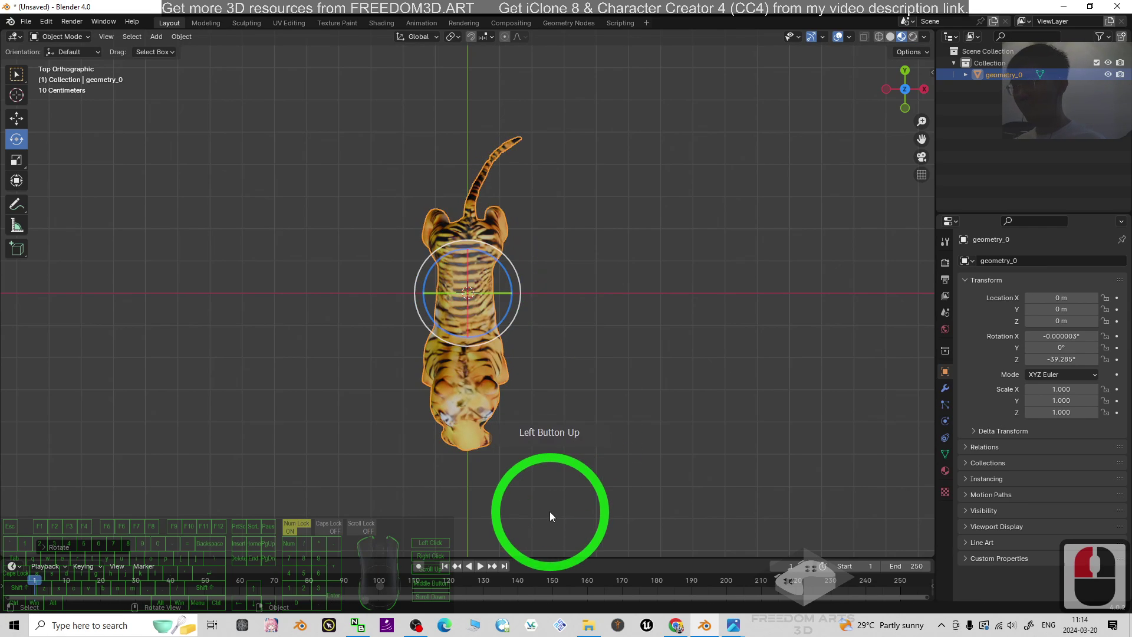
In Front view, move the tiger along Z to 0.001272 m so its paws touch the ground
click(905, 109)
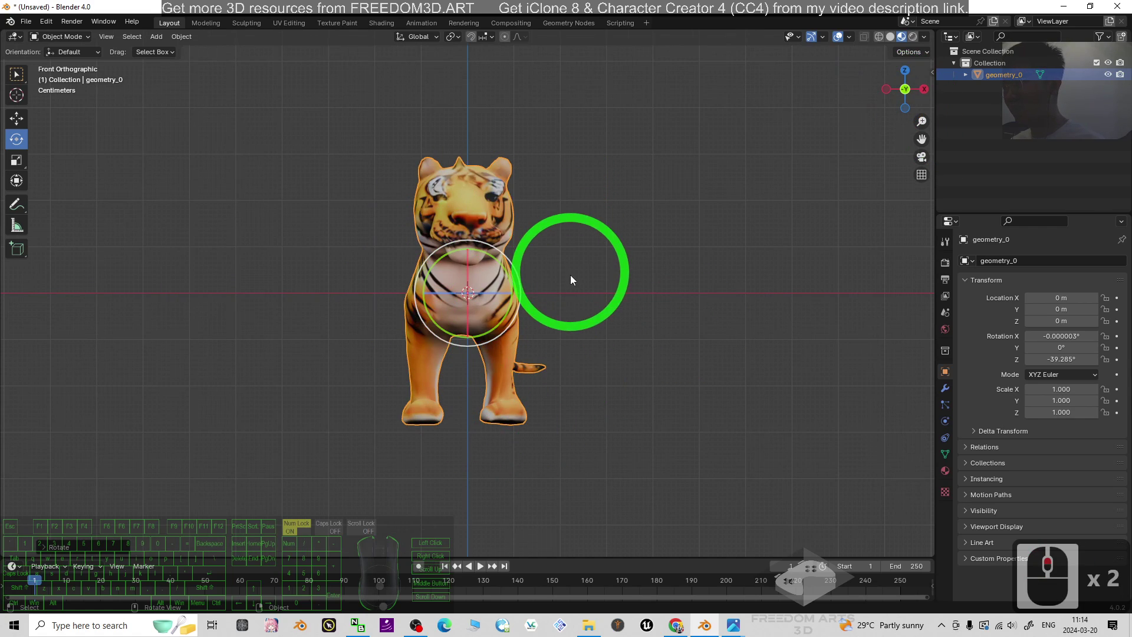
click(17, 120)
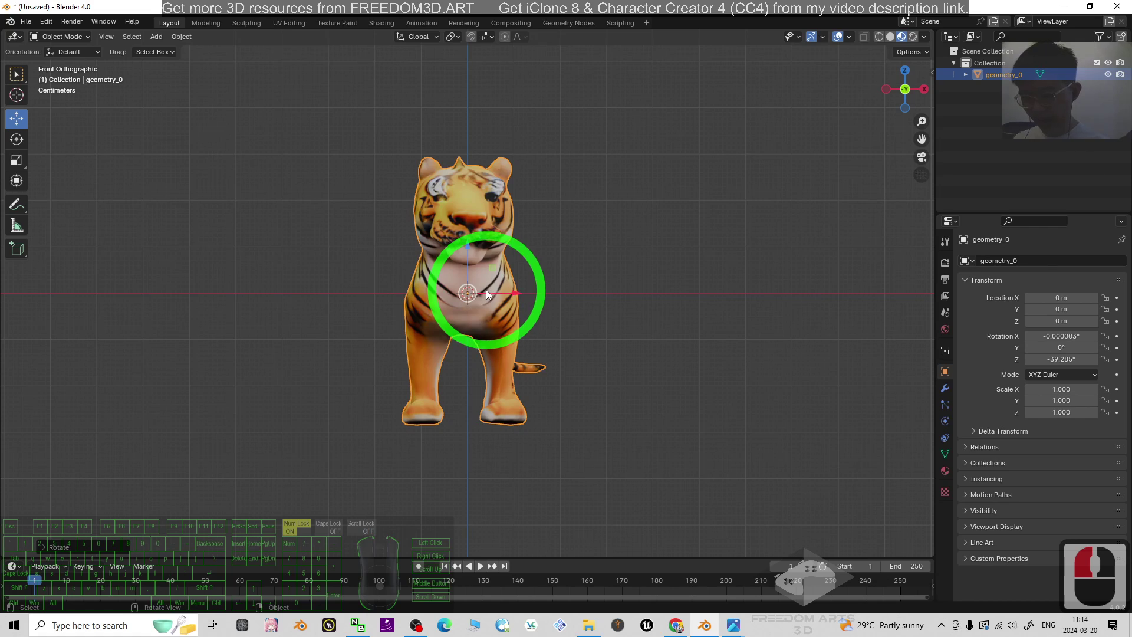
key(ctrl)
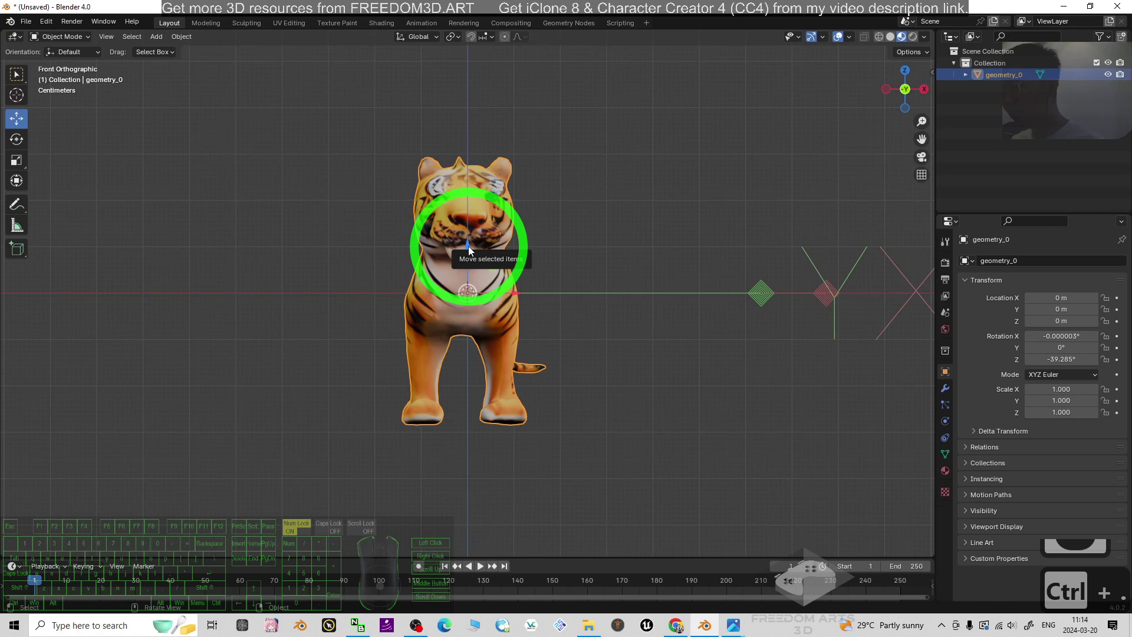
drag(467, 249, 483, 379)
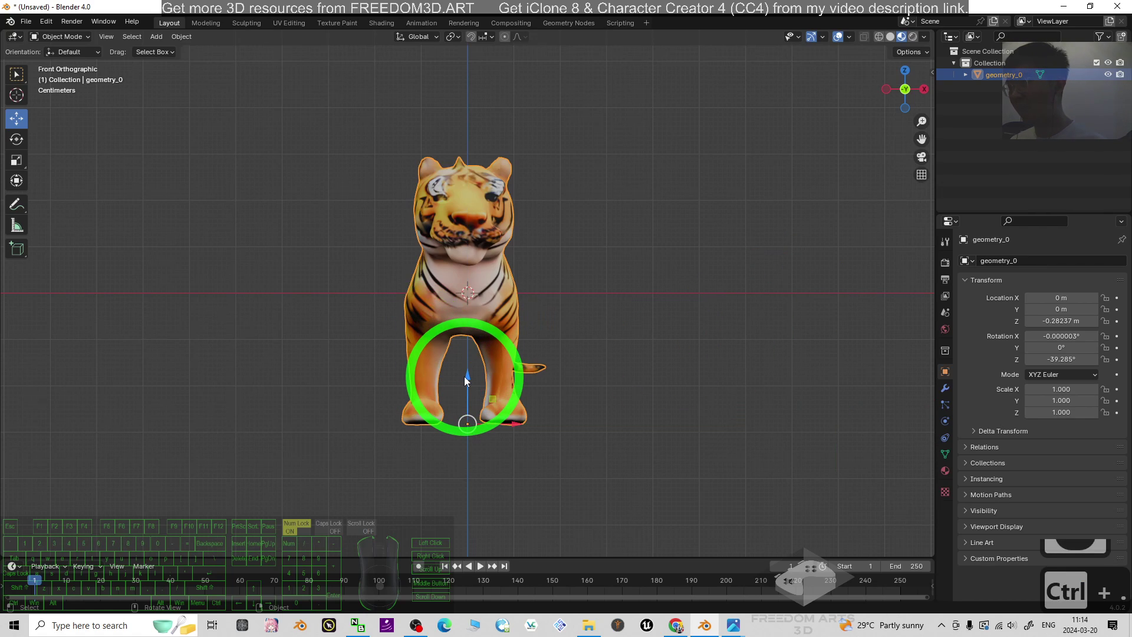
drag(466, 375, 617, 241)
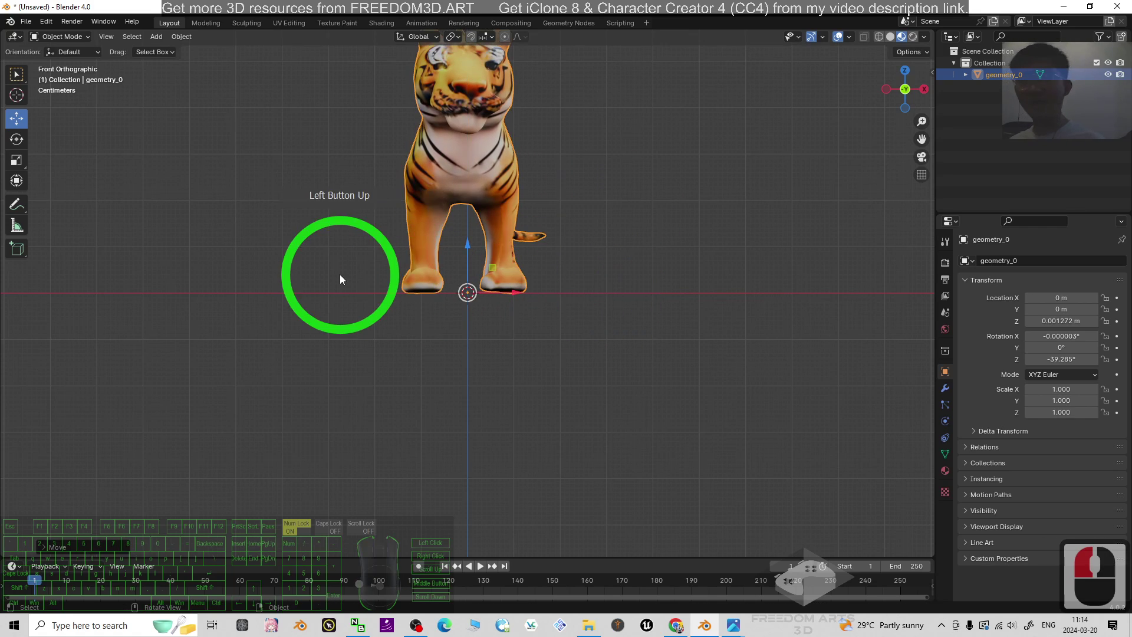
middle_drag(713, 205, 673, 247)
scroll(495, 384, down, 4)
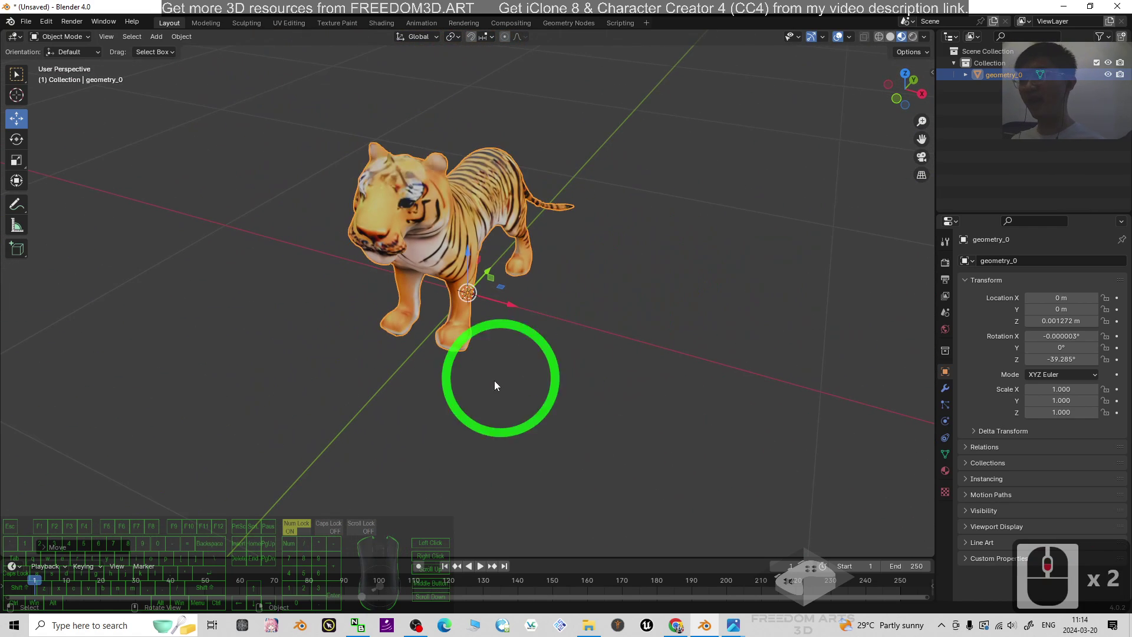
scroll(581, 361, up, 4)
scroll(589, 357, down, 2)
middle_drag(630, 356, 609, 372)
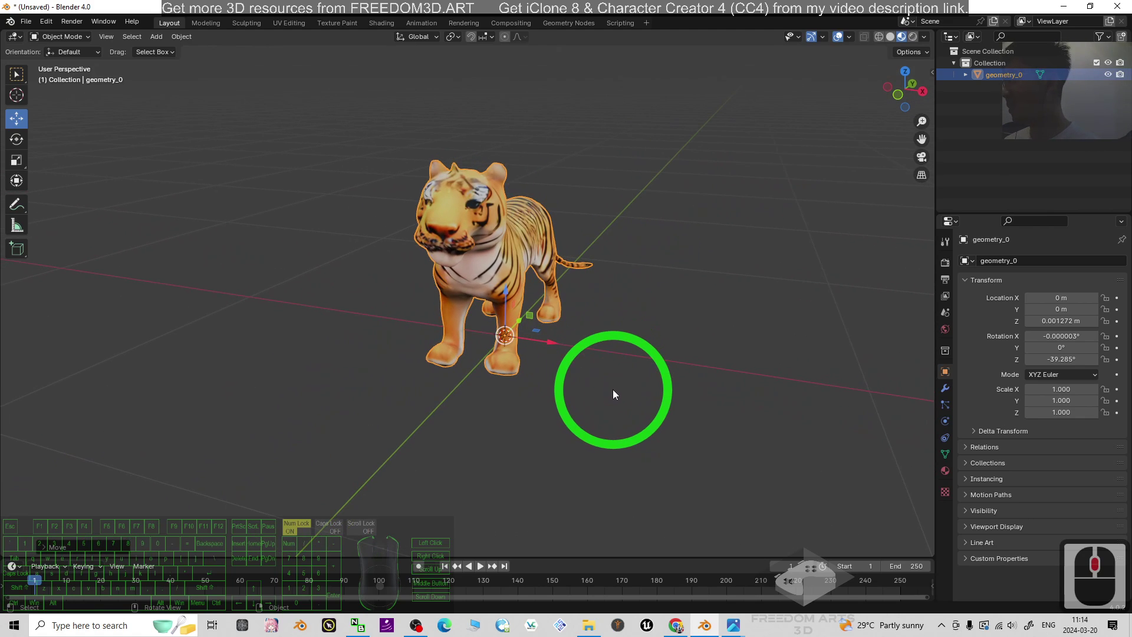
Search 'rigi' in Preferences > Add-ons, enable Rigging: Rigify, and close Preferences
click(48, 22)
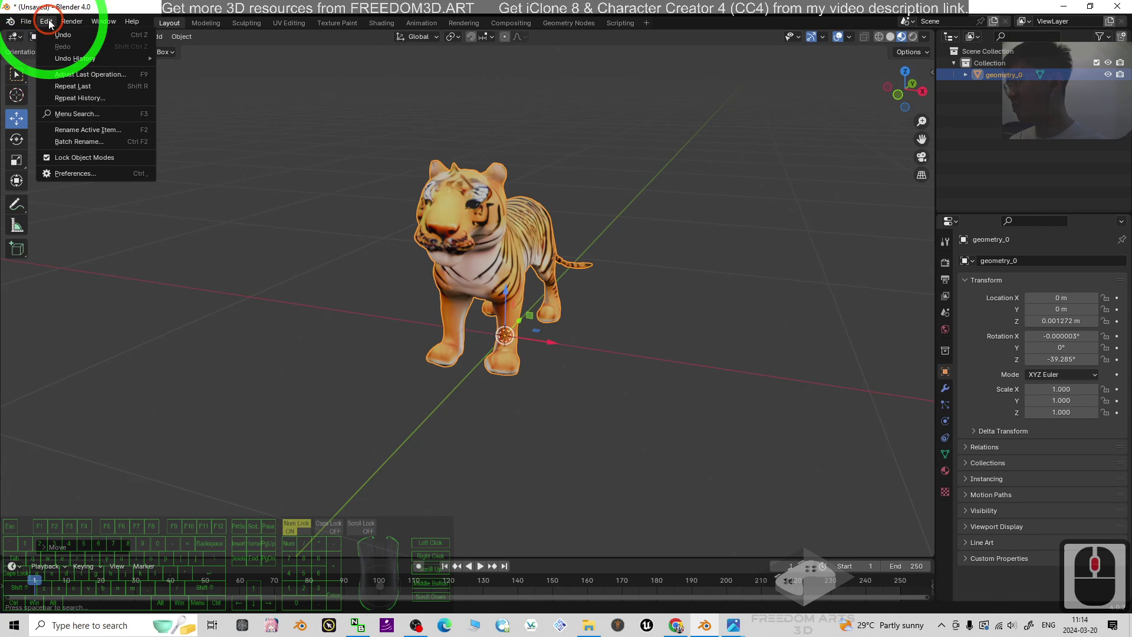
click(68, 180)
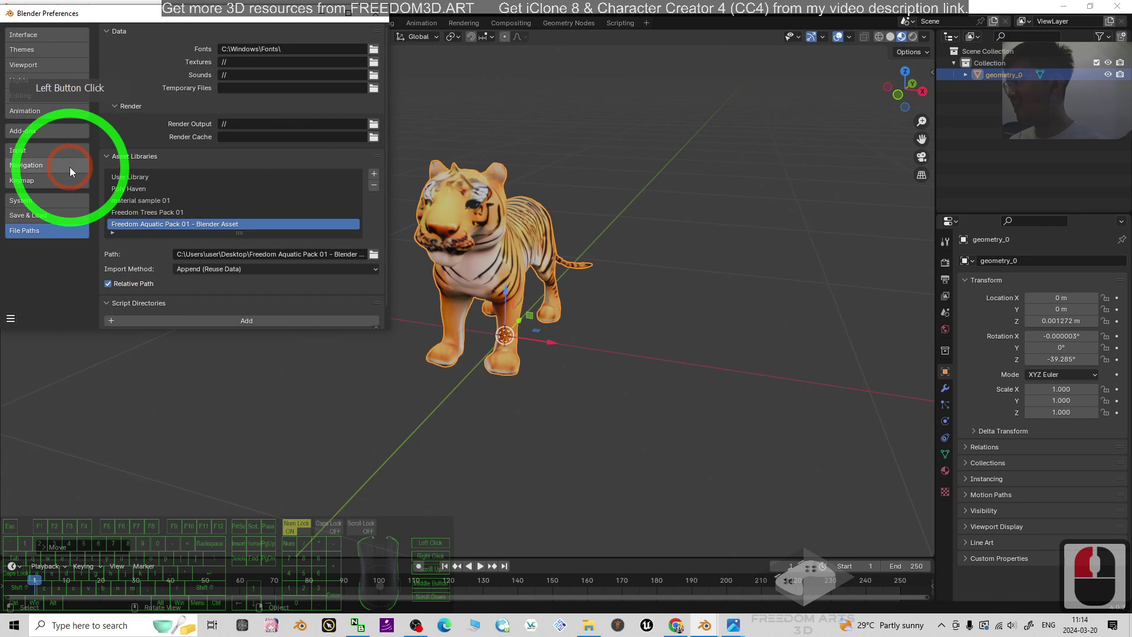
click(24, 133)
click(346, 52)
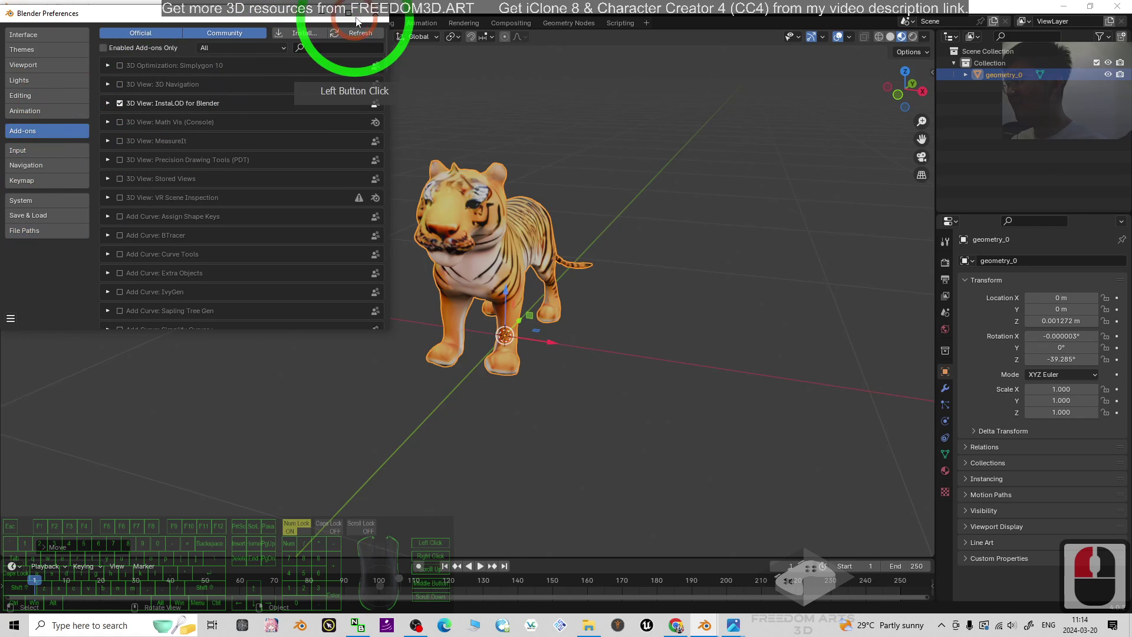
text(rigify)
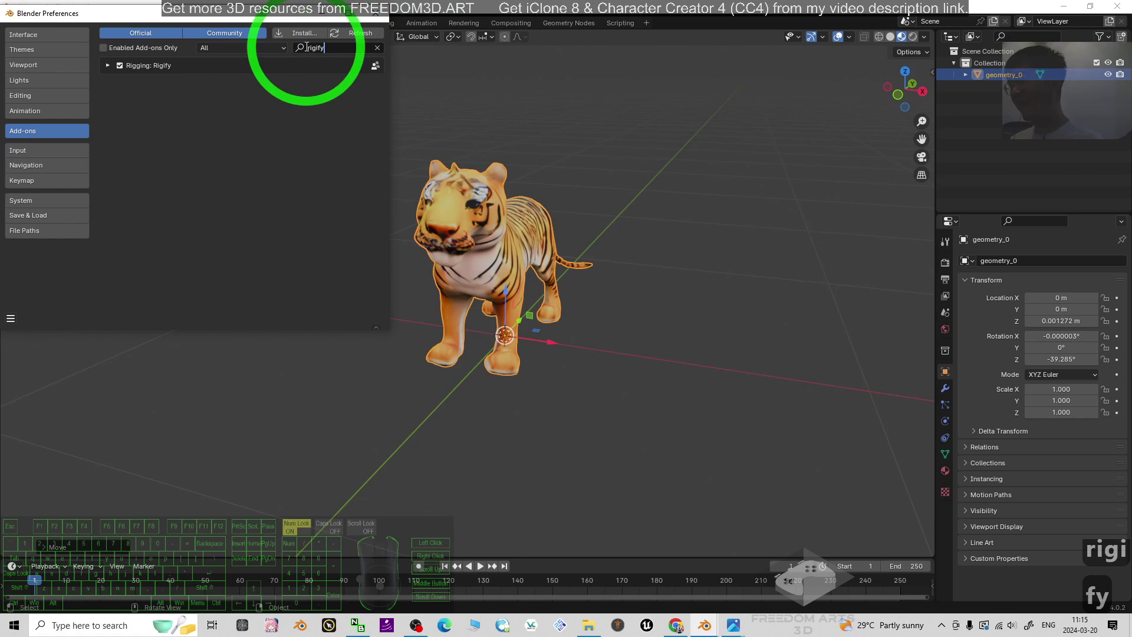
double_click(120, 65)
click(120, 66)
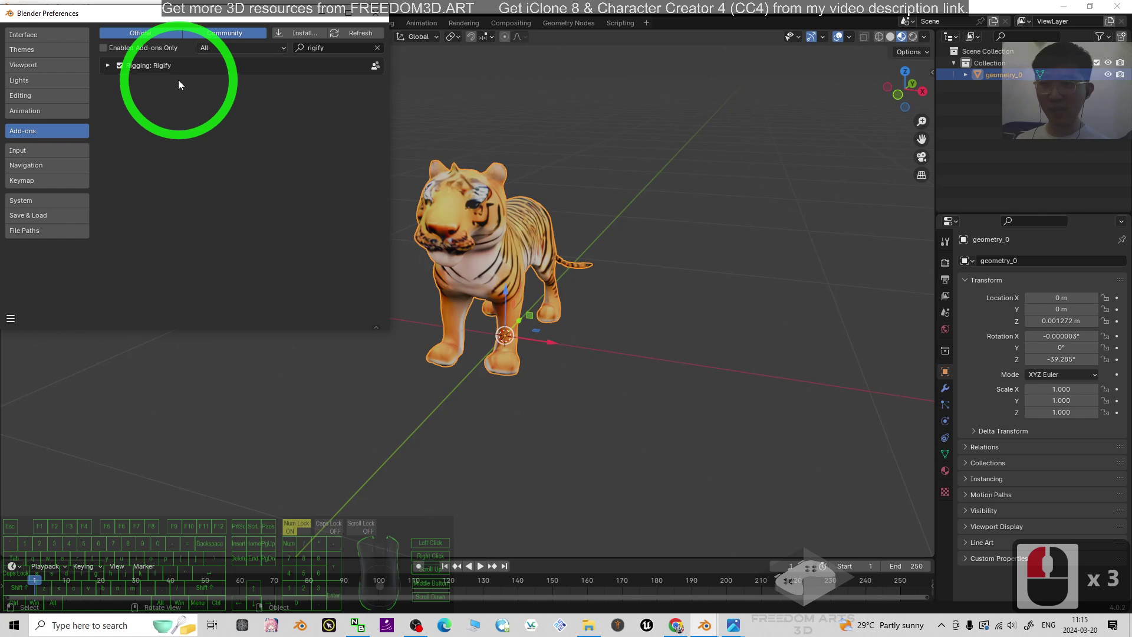
click(374, 15)
scroll(283, 139, up, 2)
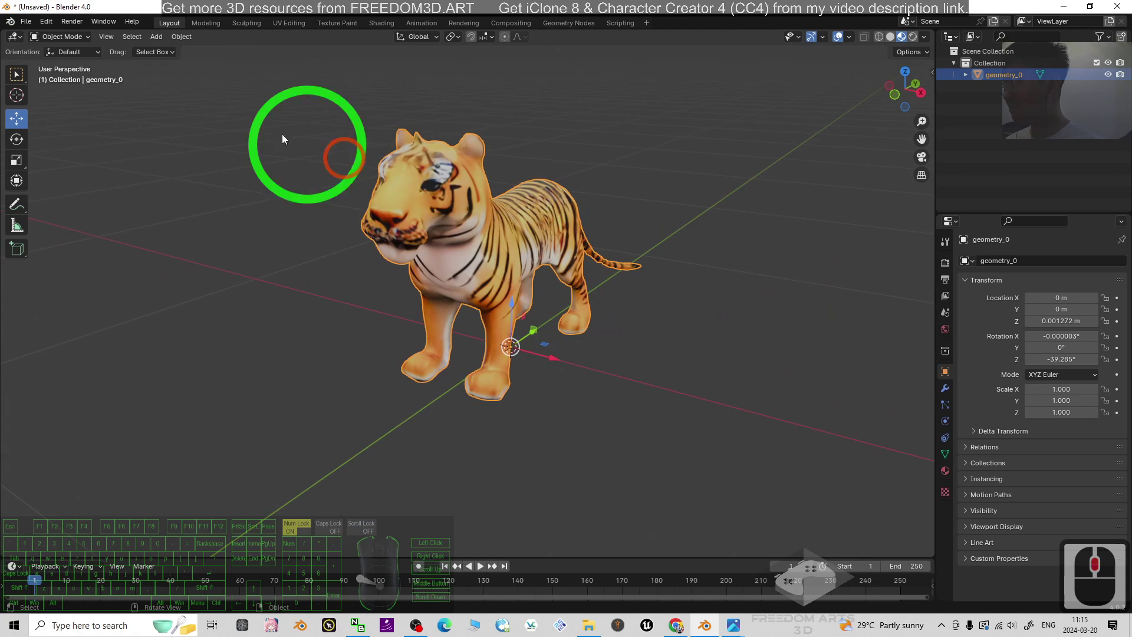
Open the Add menu's Armature > Basic submenu to reach the metarigs
click(156, 36)
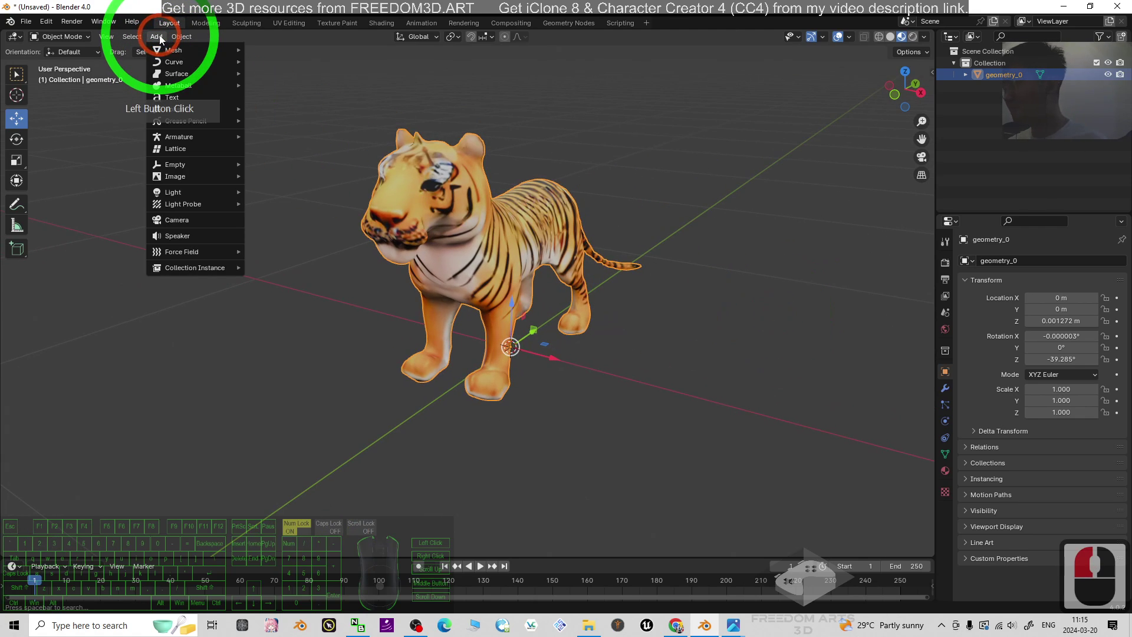
mouse_move(187, 140)
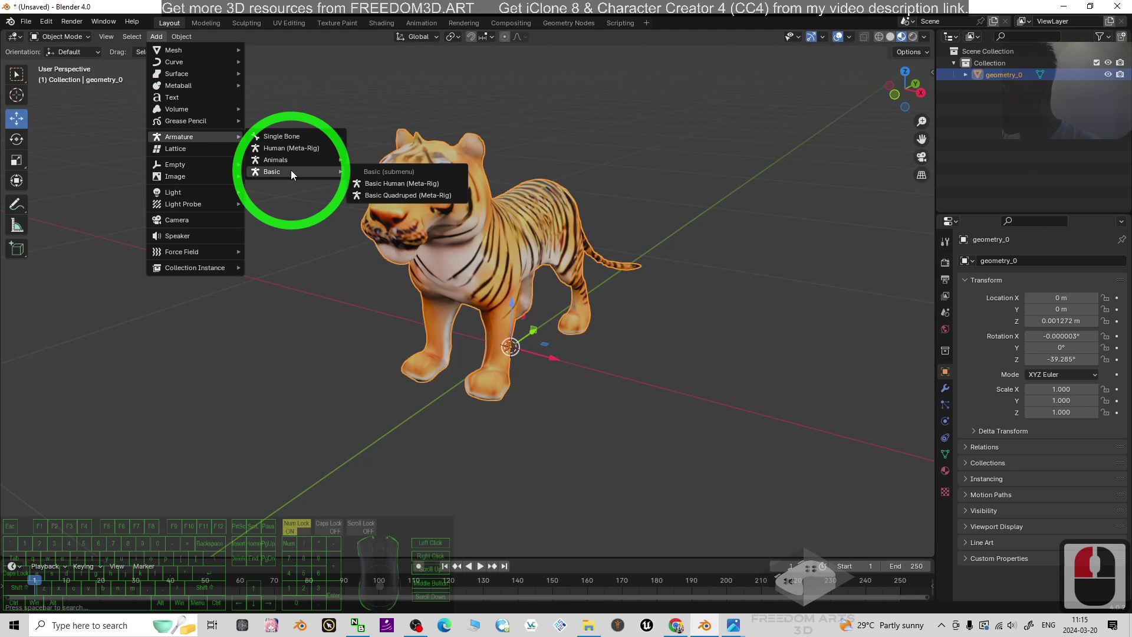
mouse_move(292, 159)
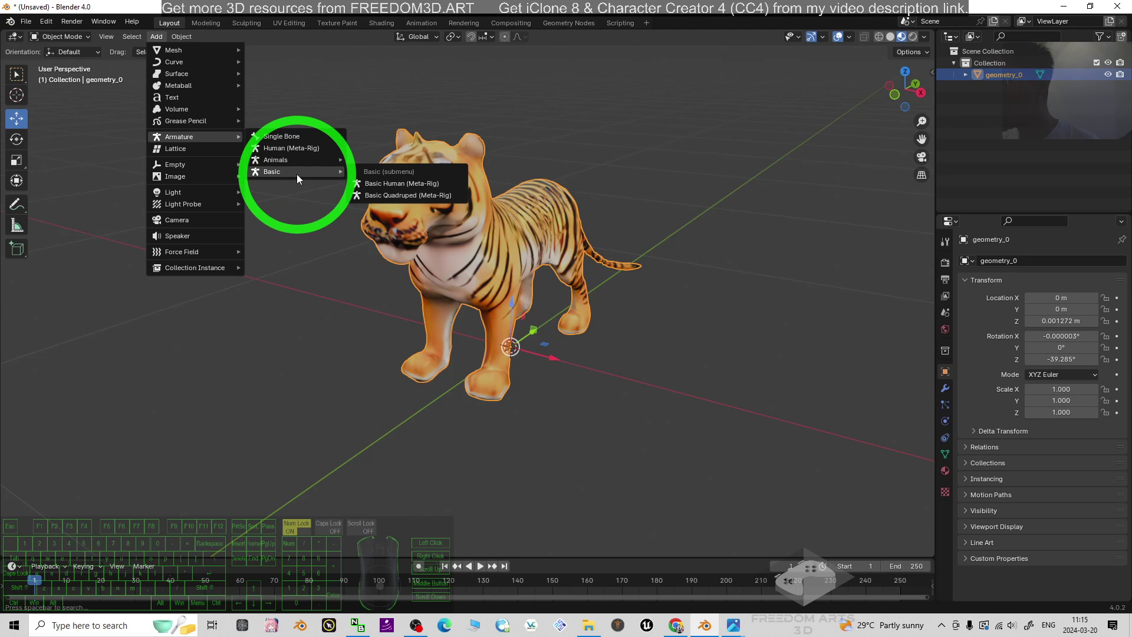
Add the Basic Quadruped (Meta-Rig) to the scene
click(392, 196)
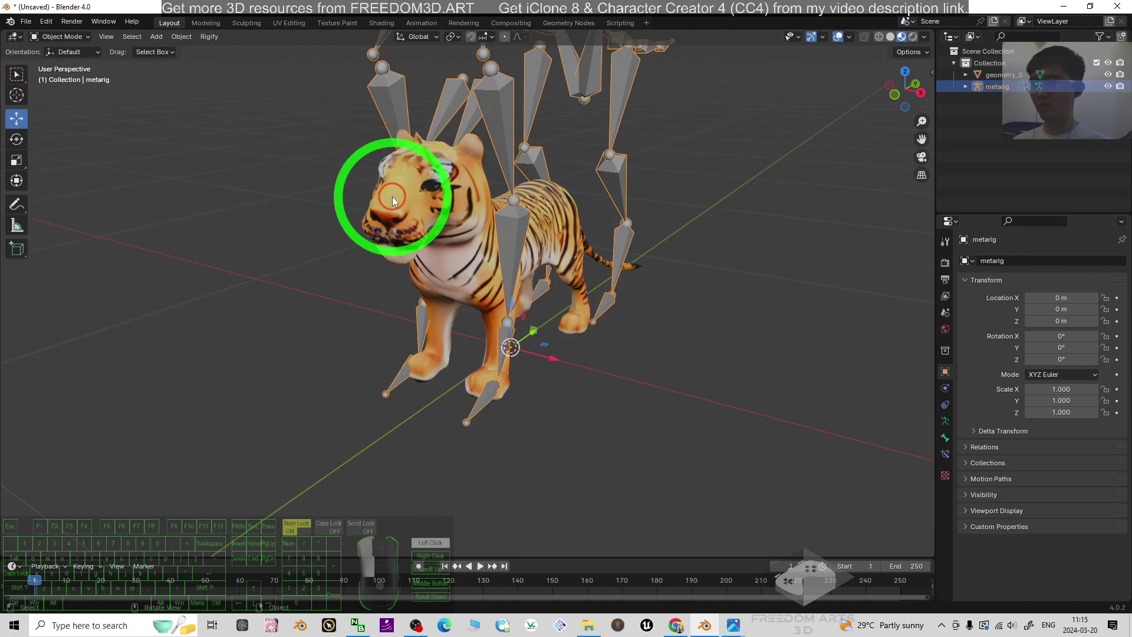
scroll(715, 296, down, 5)
scroll(730, 235, up, 3)
click(765, 244)
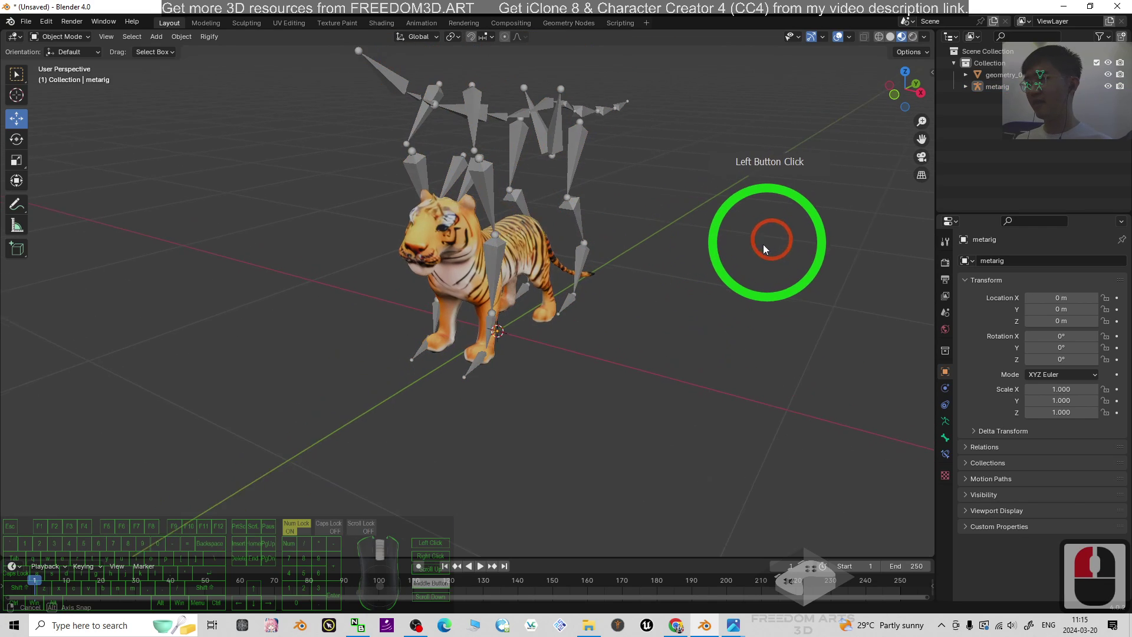
middle_drag(765, 244, 627, 240)
Select the tiger and, in Front view, shift it along X to -0.000078 m
click(500, 246)
scroll(645, 298, up, 3)
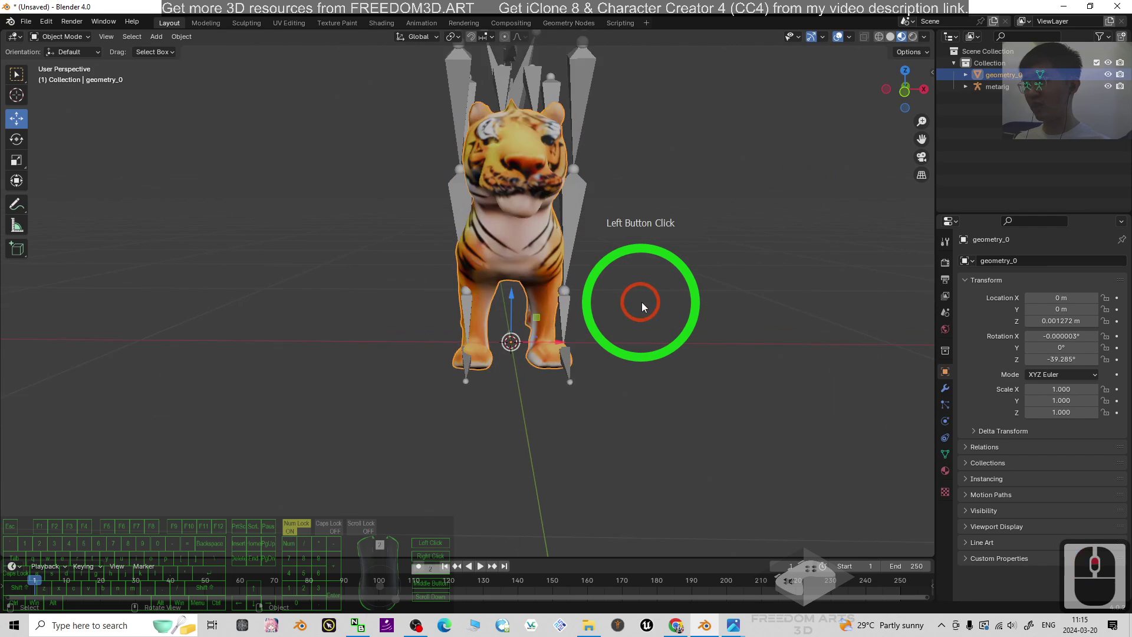
click(906, 93)
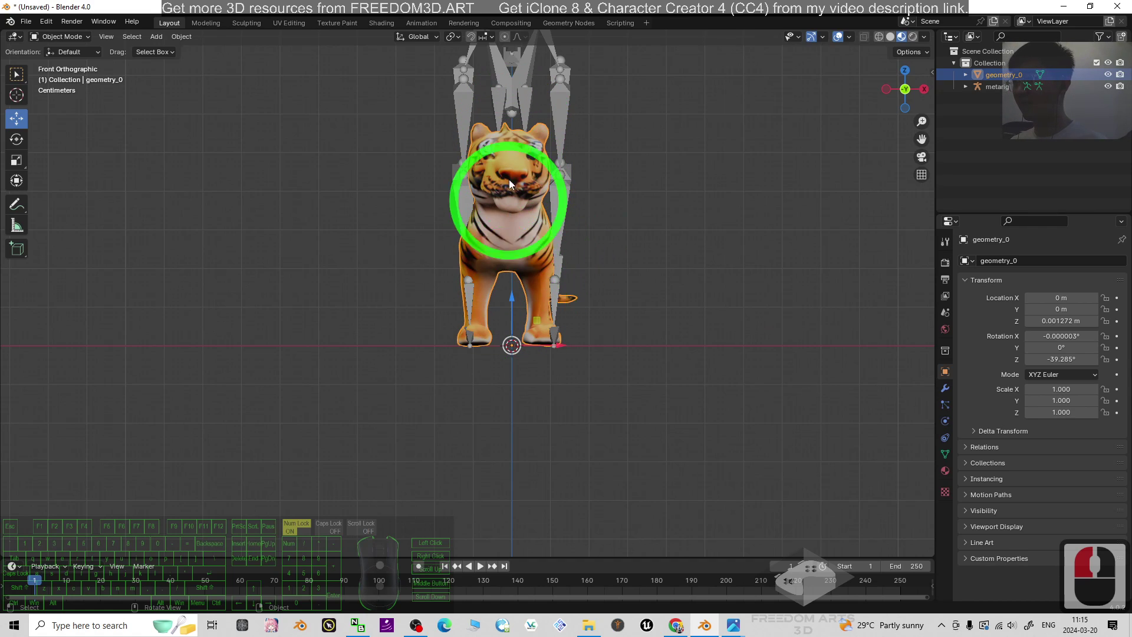
drag(560, 347, 564, 343)
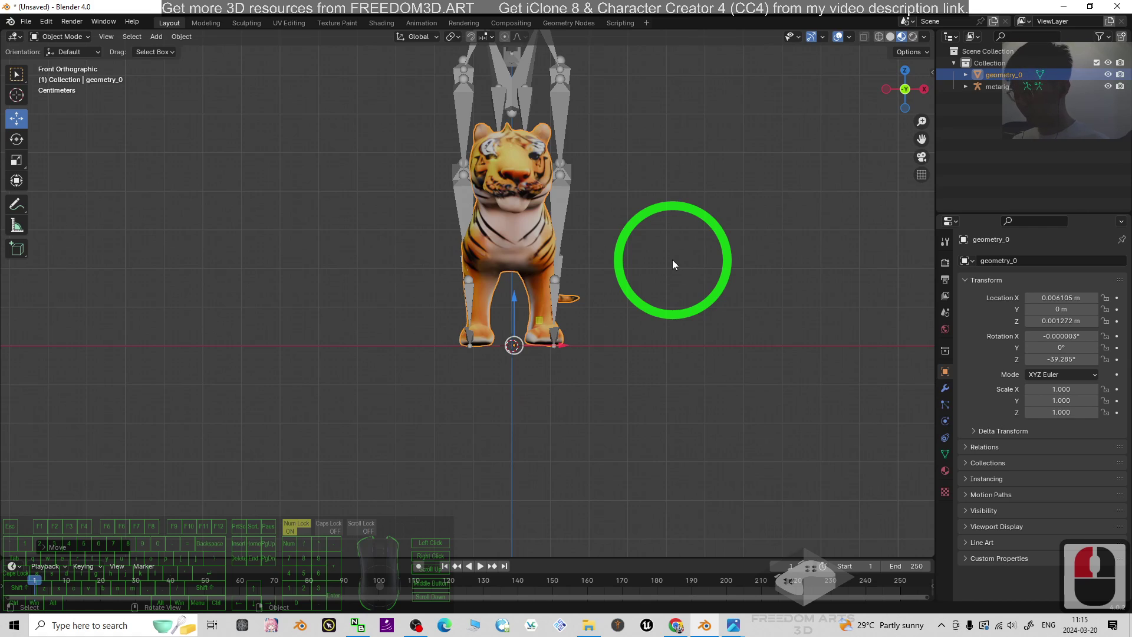
scroll(650, 381, up, 3)
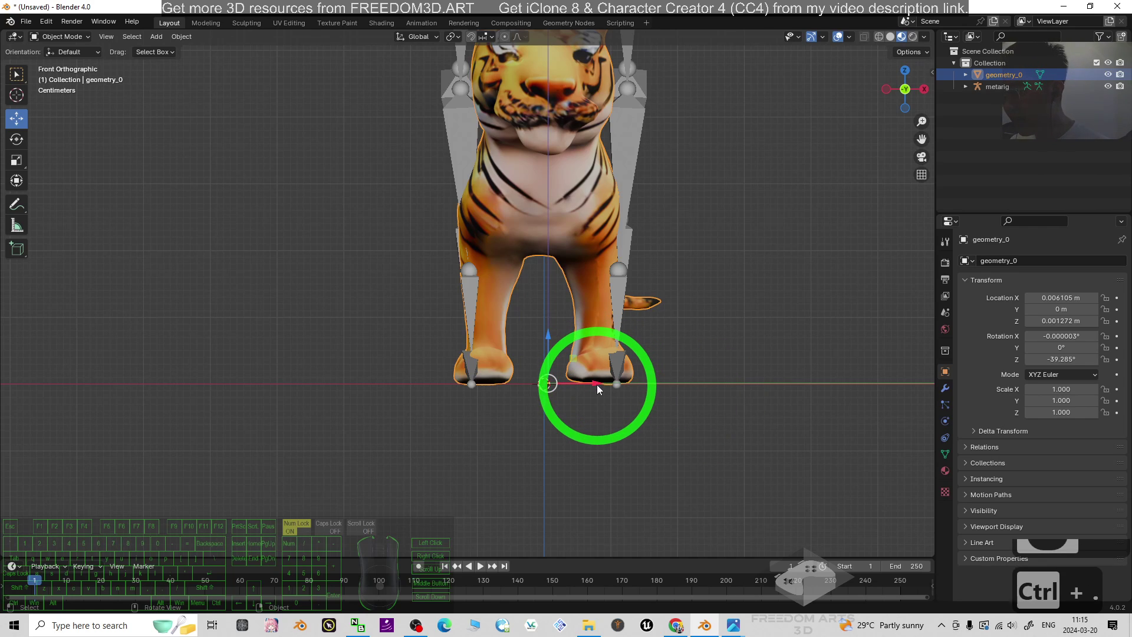
ctrl+drag(595, 384, 589, 384)
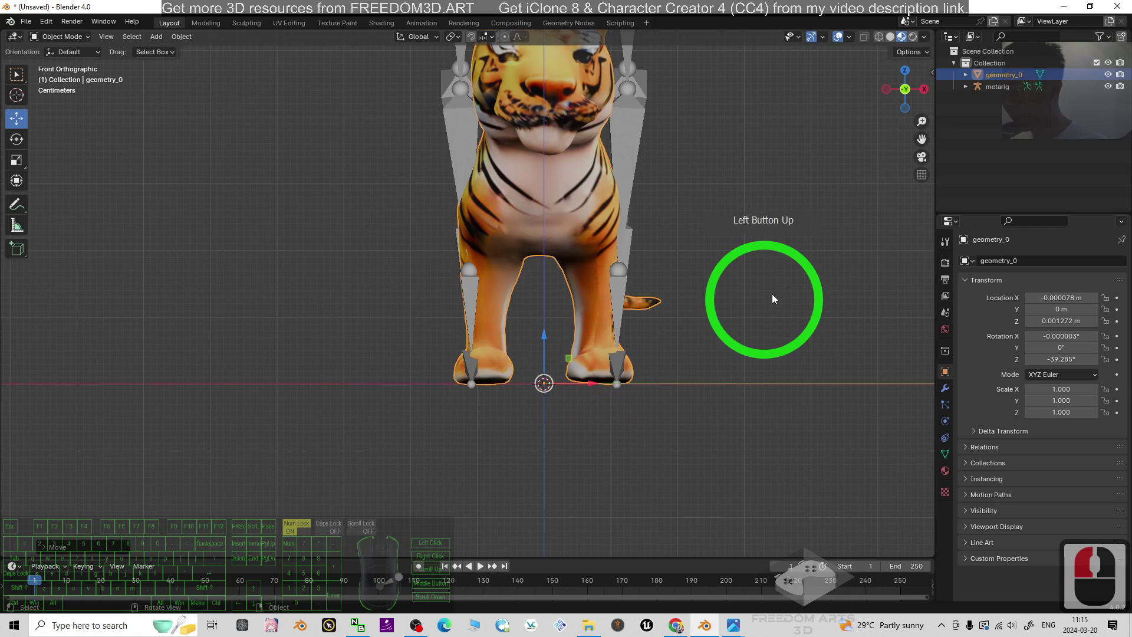
click(824, 207)
drag(824, 208, 783, 259)
scroll(783, 256, down, 5)
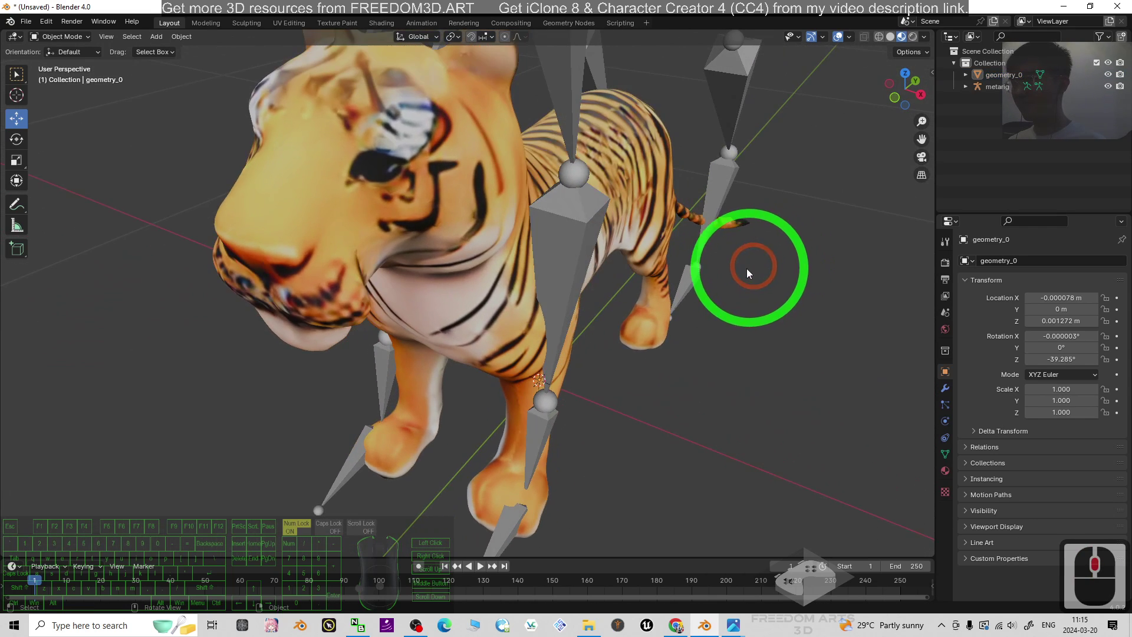
Select the metarig and scale it down to fit the tiger
click(476, 168)
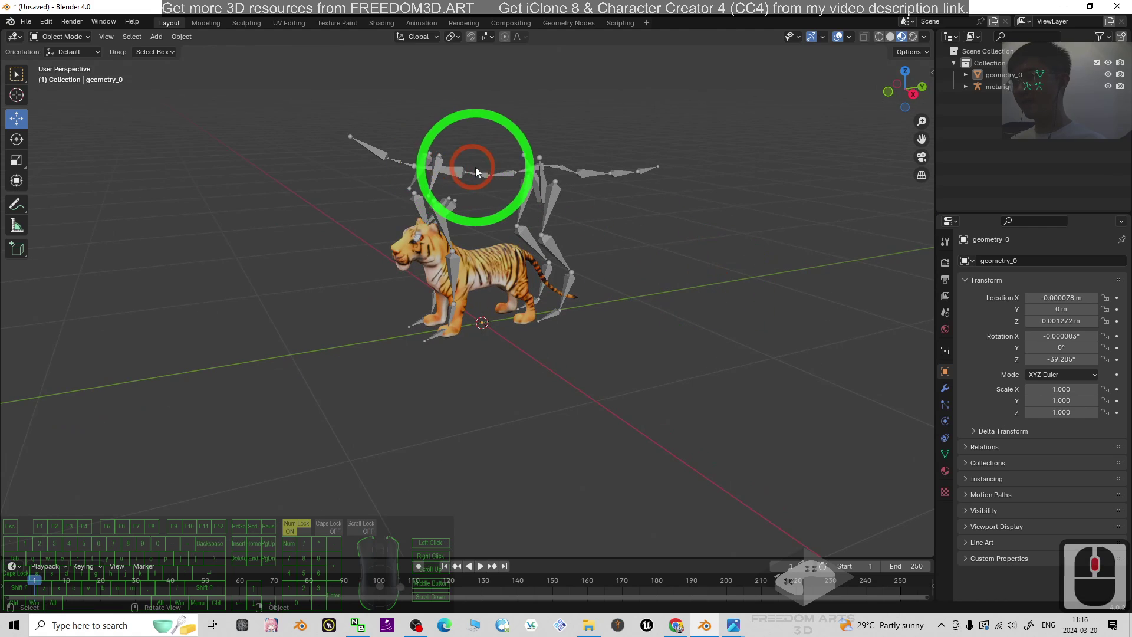
scroll(689, 292, up, 1)
middle_drag(773, 302, 715, 242)
key(s)
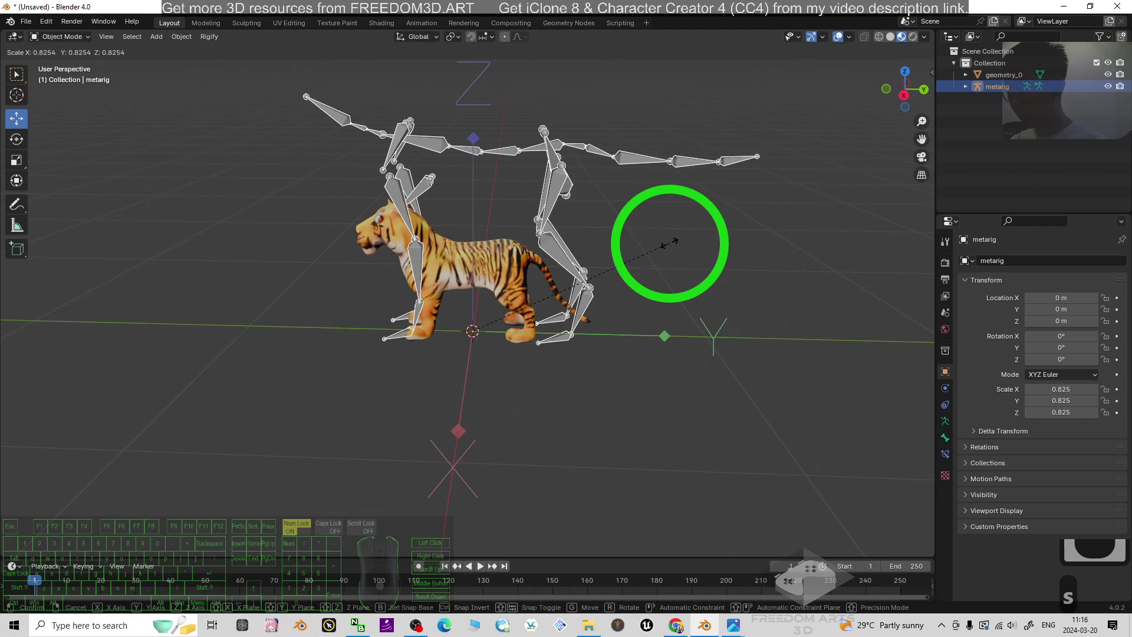
click(675, 246)
key(ctrl+z)
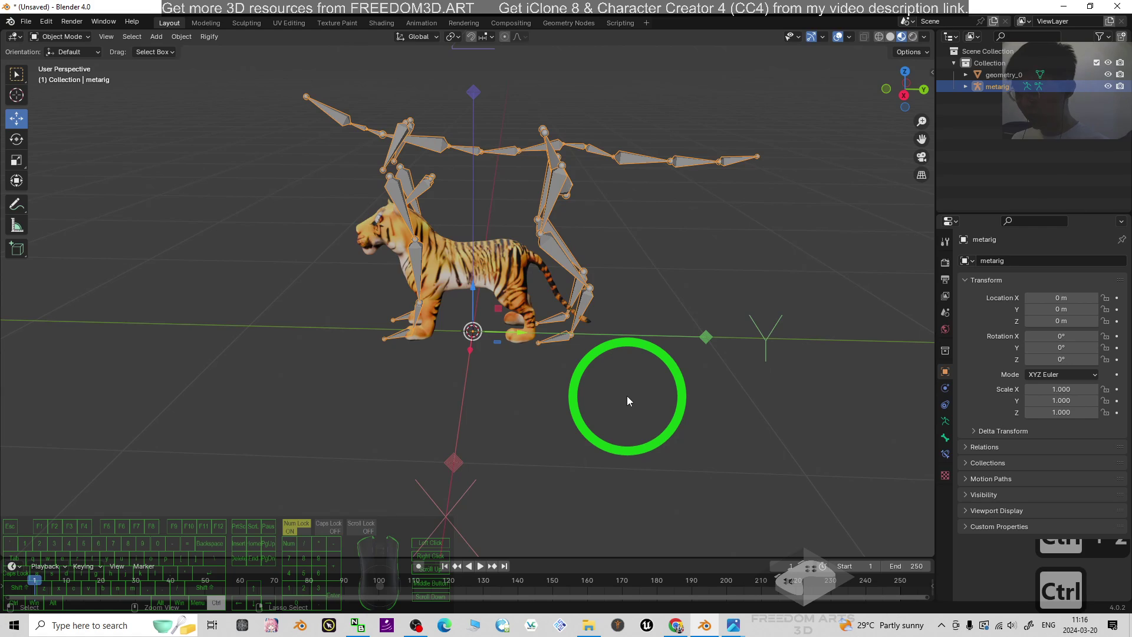
click(564, 174)
click(564, 175)
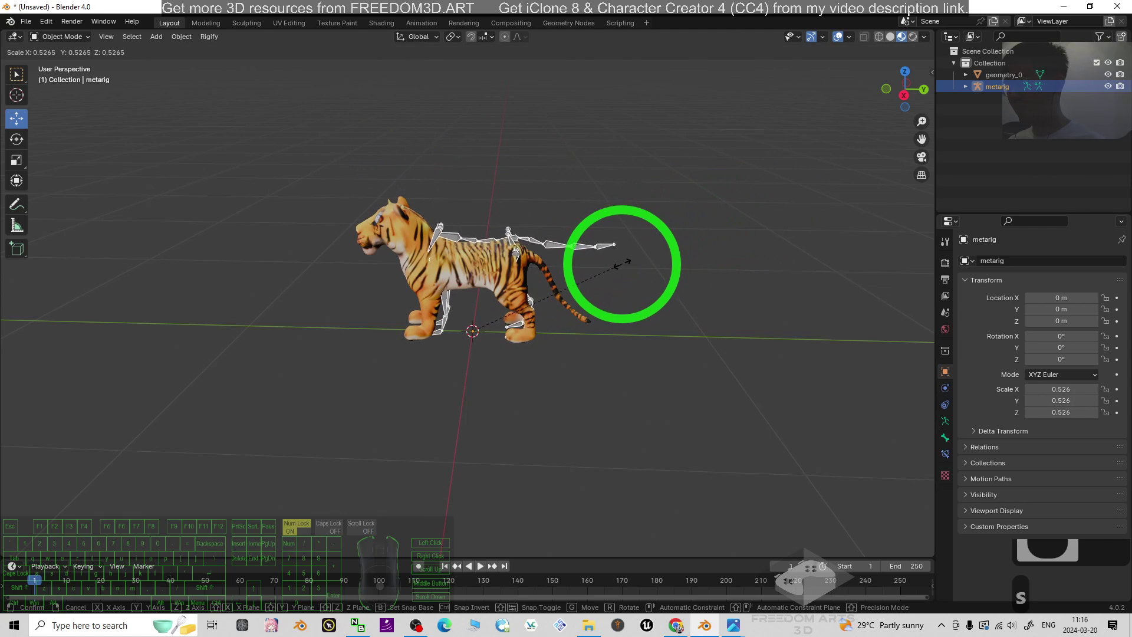
click(626, 292)
middle_drag(450, 423, 430, 407)
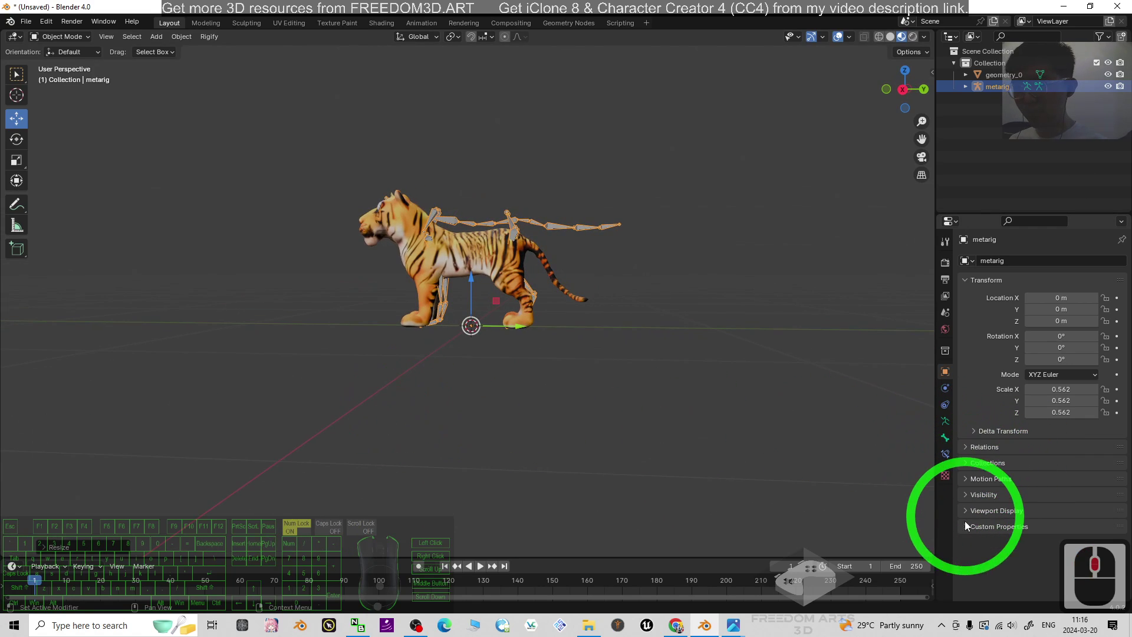
Turn on In Front in the armature's Viewport Display so bones show through the tiger
click(945, 421)
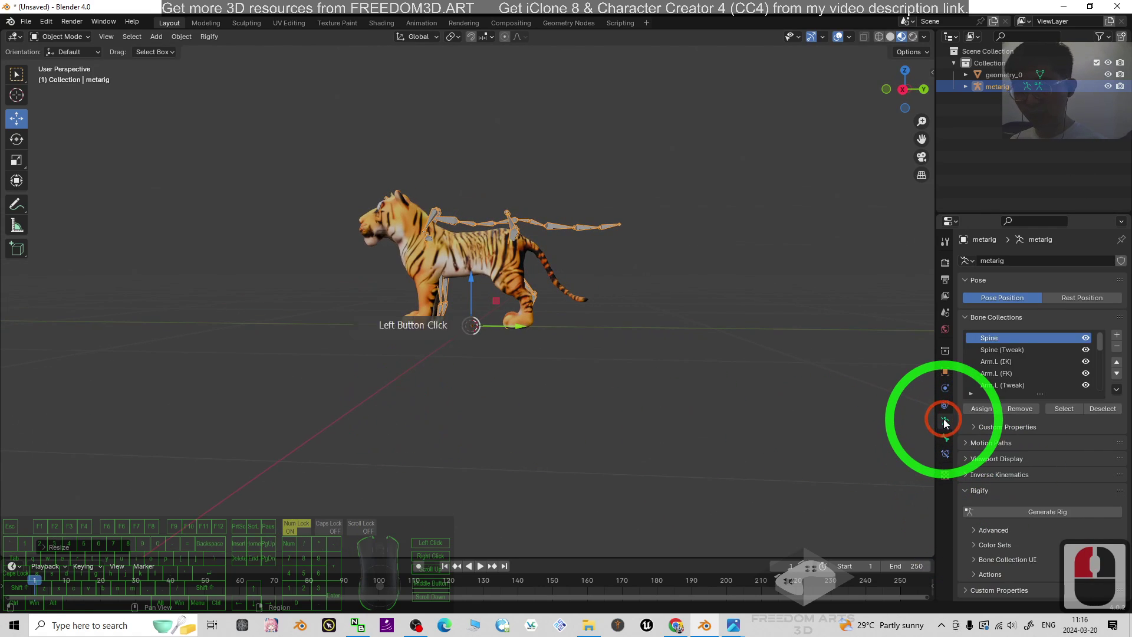
click(967, 458)
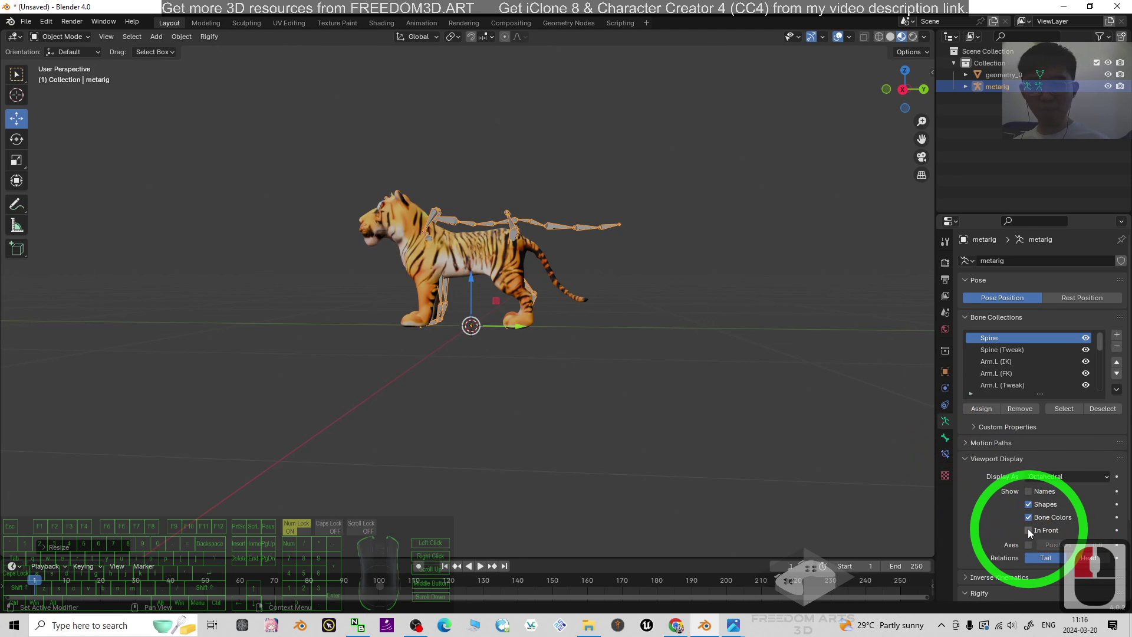
click(1027, 530)
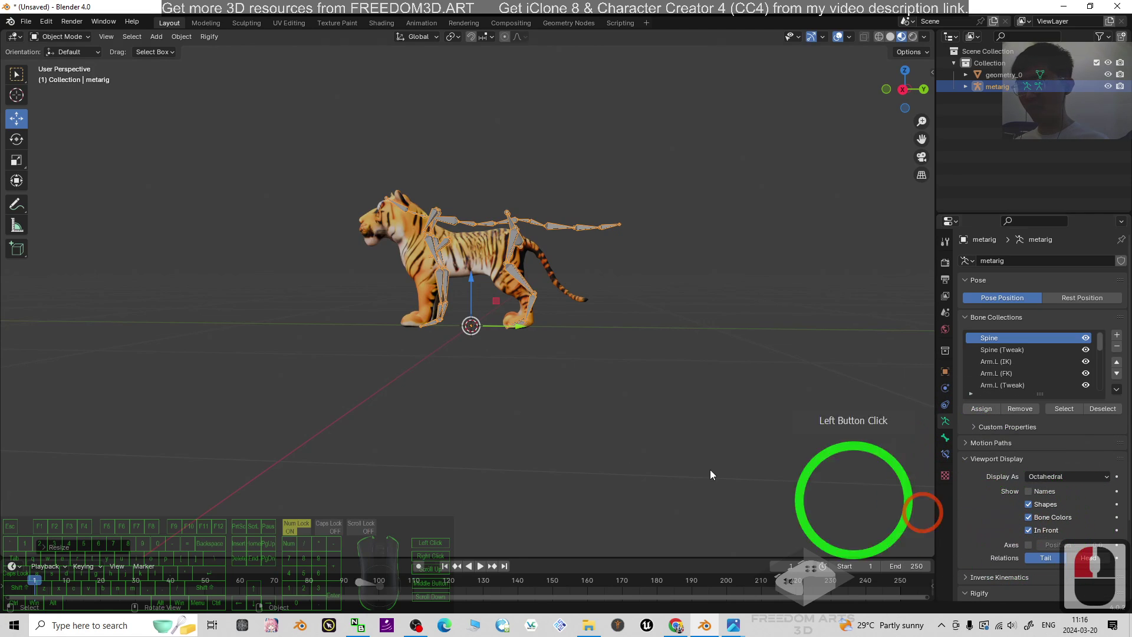
middle_drag(511, 374, 487, 391)
scroll(487, 391, up, 5)
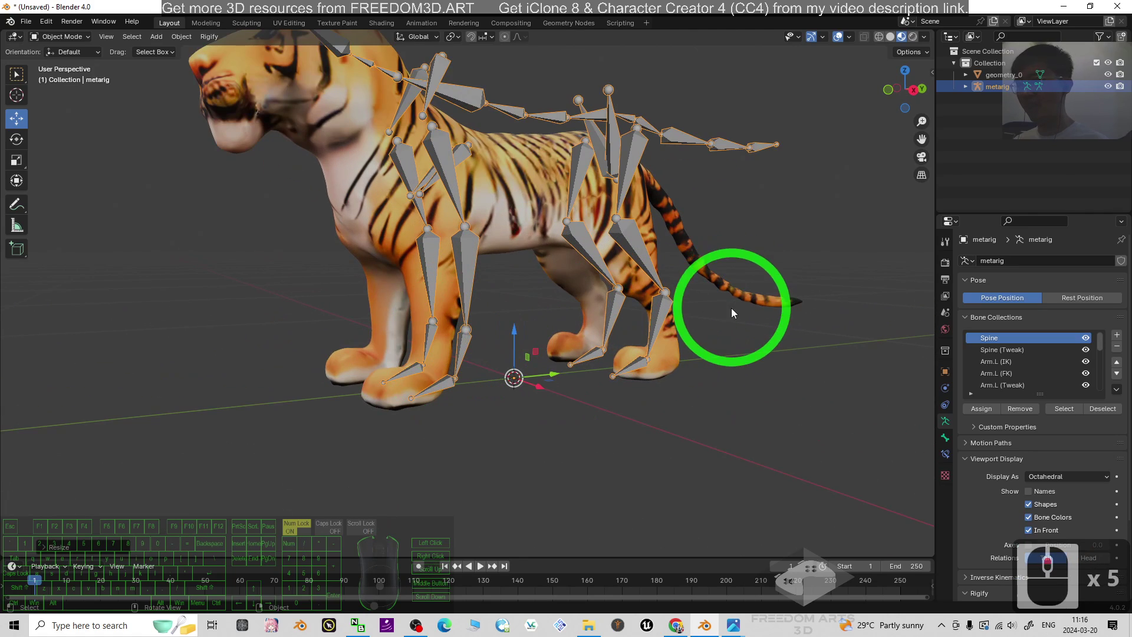
middle_drag(730, 308, 690, 344)
scroll(688, 341, down, 2)
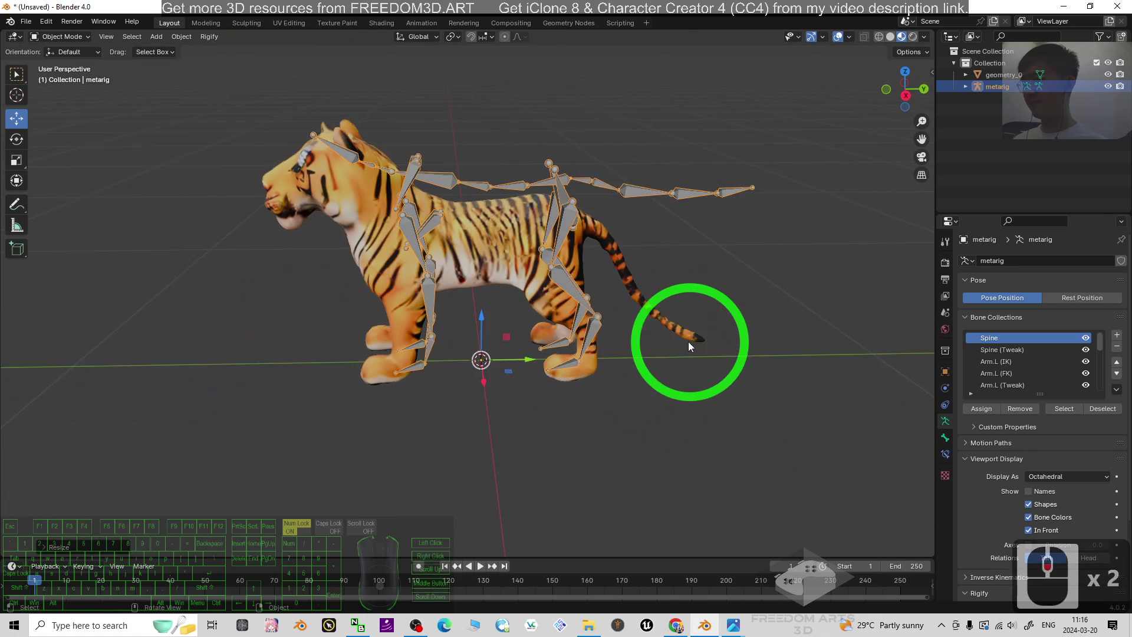
Rescale and shift the metarig along the tiger's length to sit inside its body
click(685, 246)
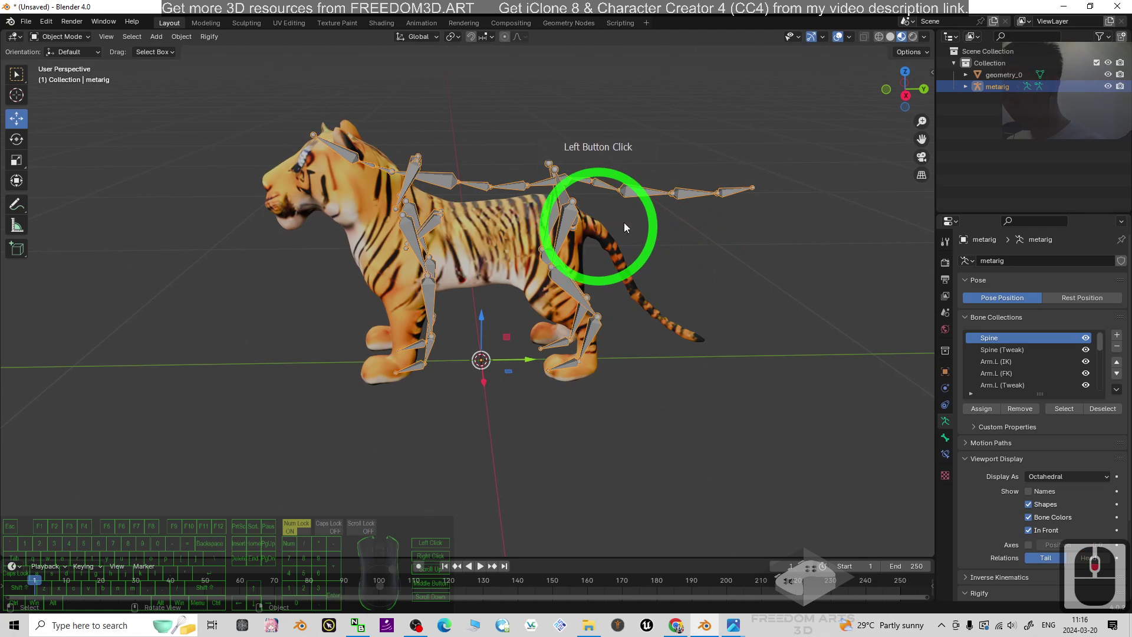
key(s)
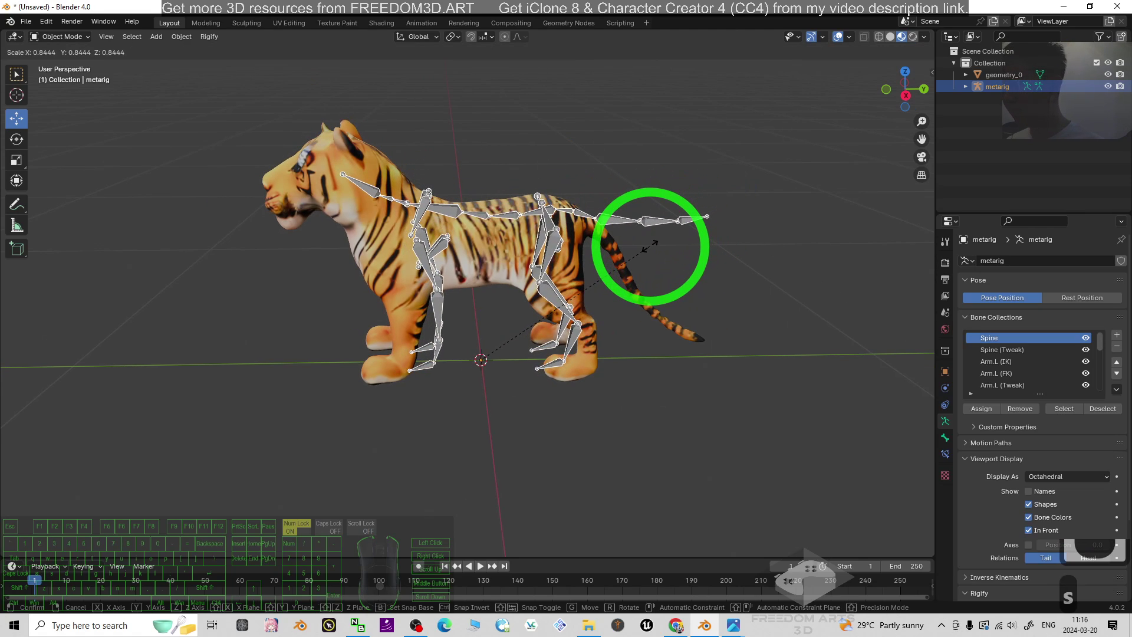
click(659, 302)
key(ctrl+z)
drag(528, 359, 514, 362)
key(s)
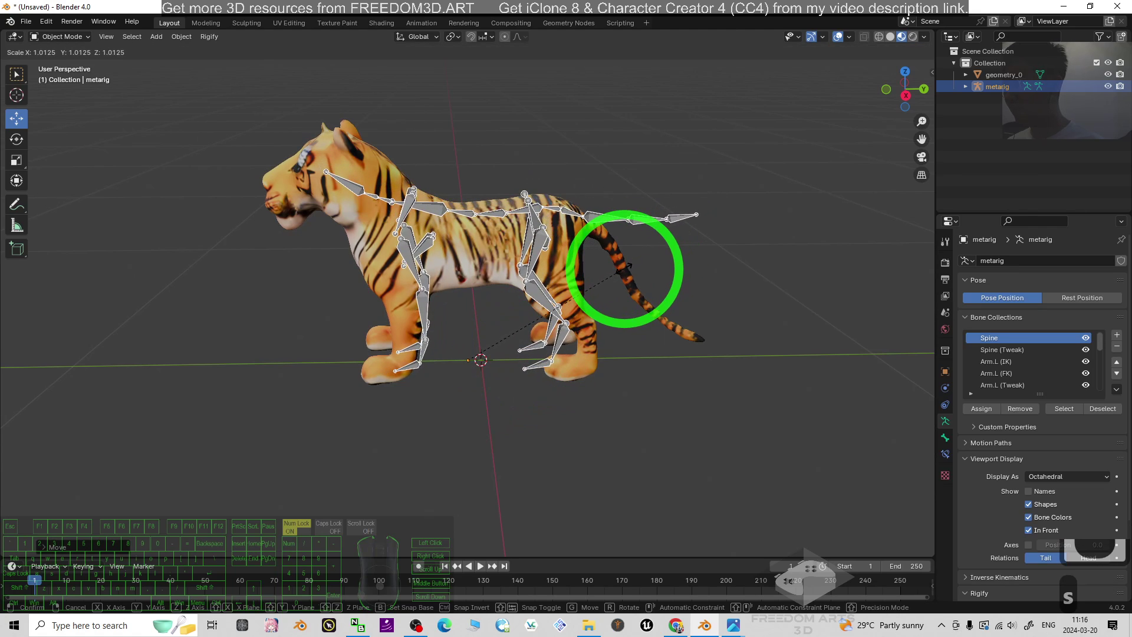
click(615, 298)
middle_drag(615, 298, 437, 392)
click(411, 395)
scroll(505, 379, up, 3)
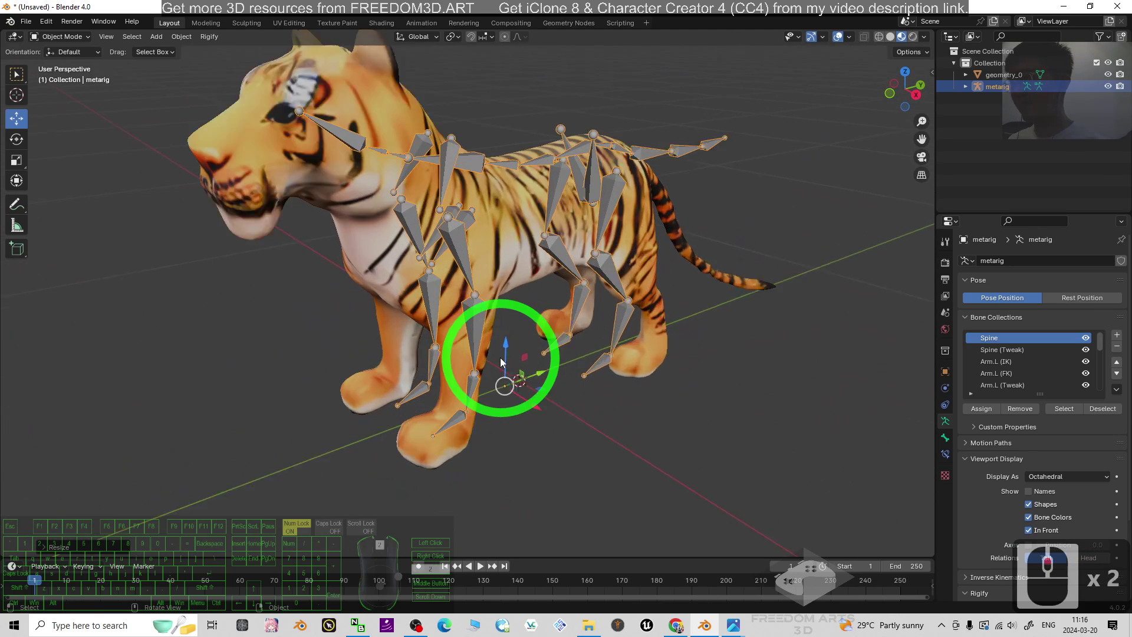
scroll(599, 367, down, 2)
middle_drag(598, 367, 398, 229)
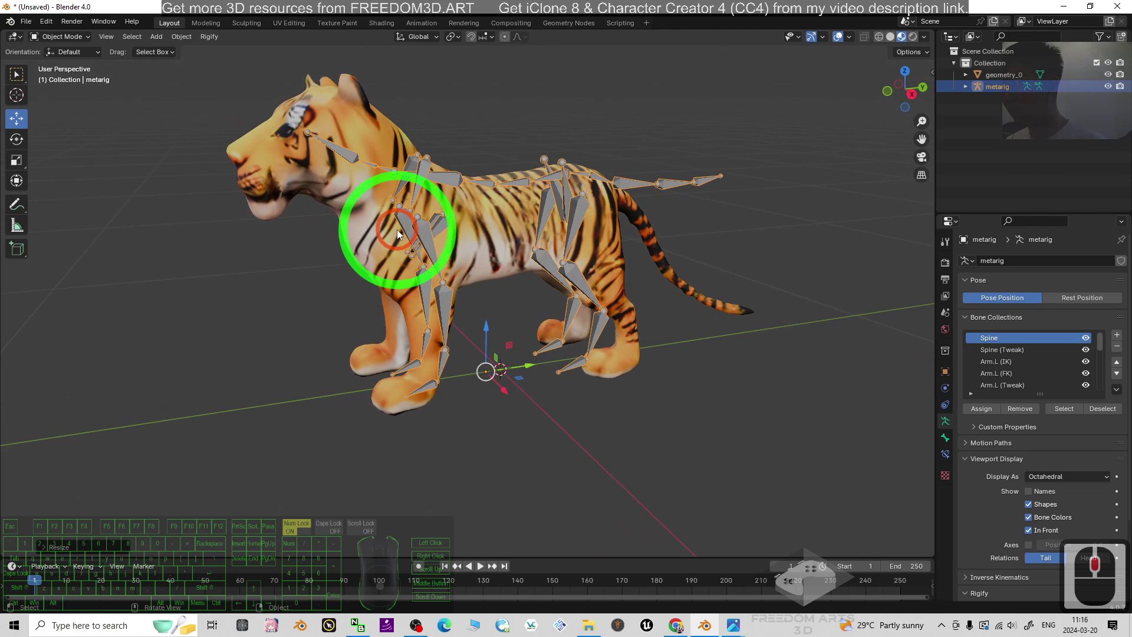
click(423, 235)
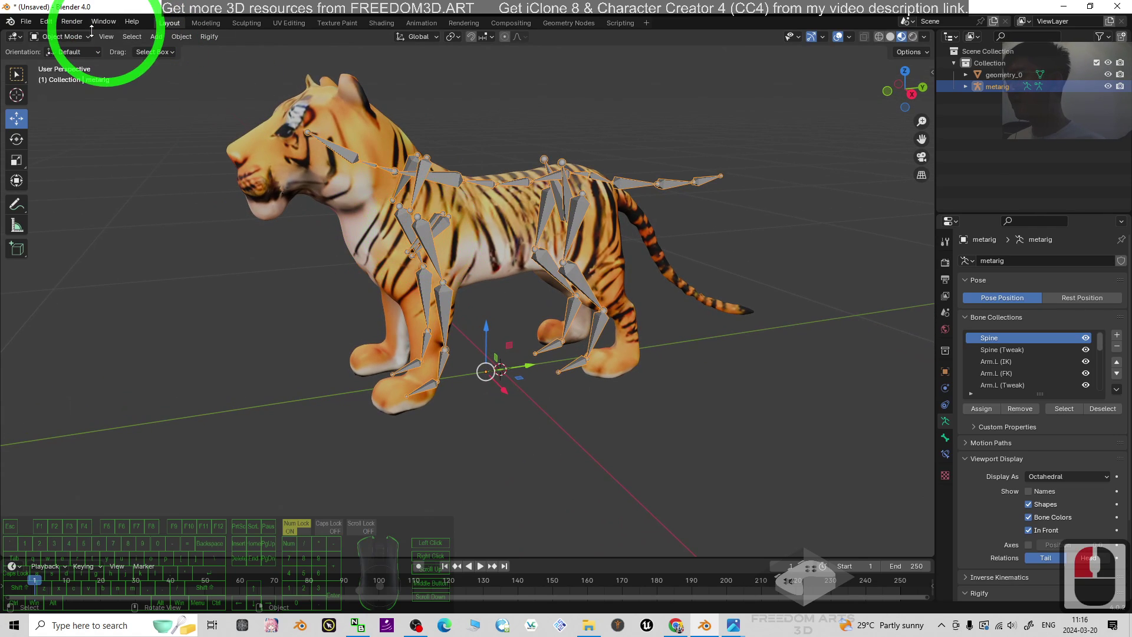
Put the metarig in Edit Mode with X-Axis Mirror enabled
click(62, 36)
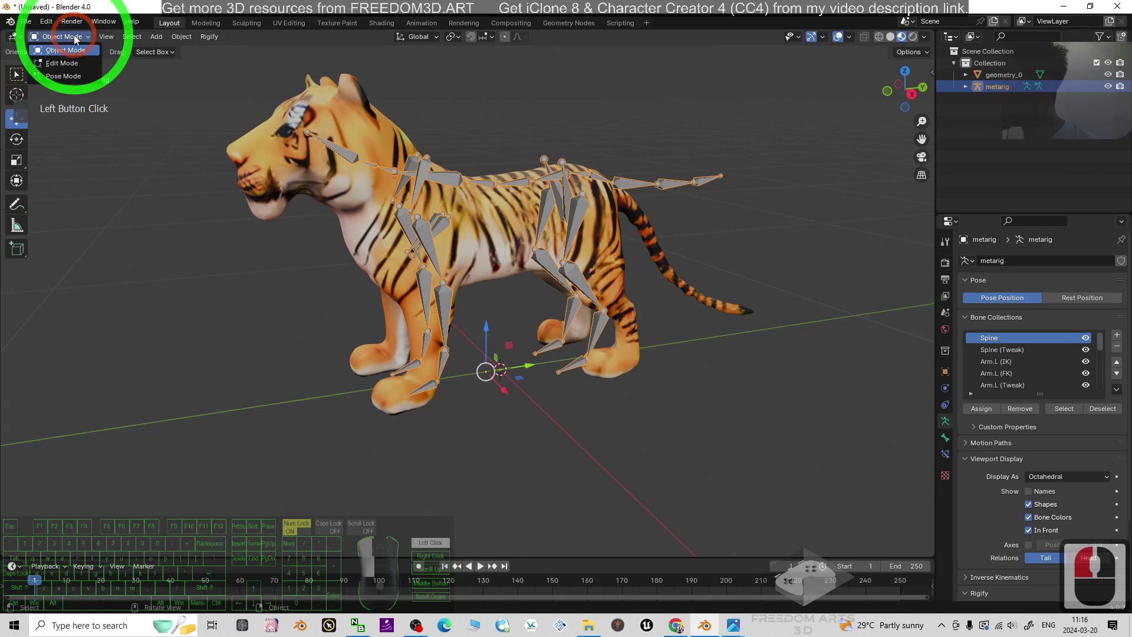
click(62, 63)
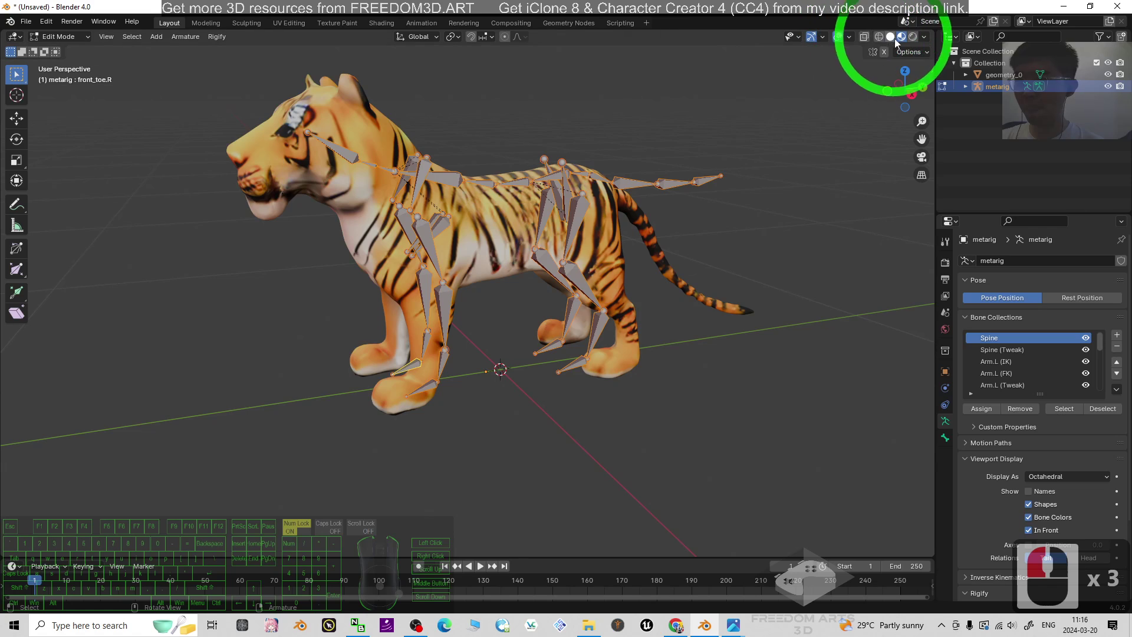
click(911, 52)
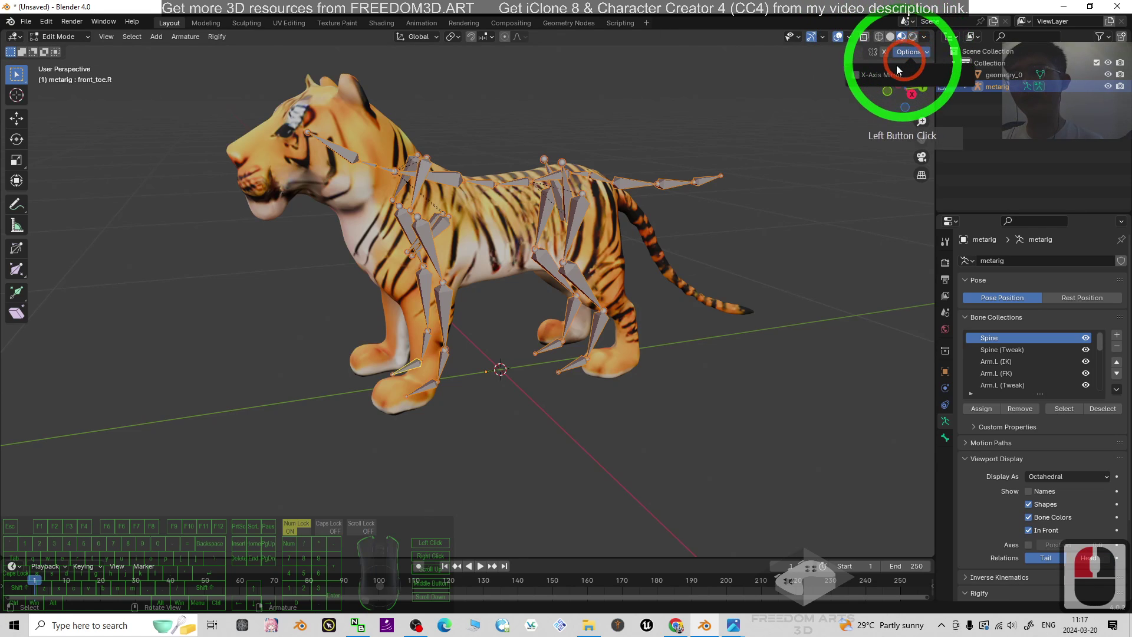
click(854, 75)
In Right Ortho view, shift the front leg bones and knee joint toward the head
middle_drag(419, 401, 517, 334)
click(446, 234)
click(907, 94)
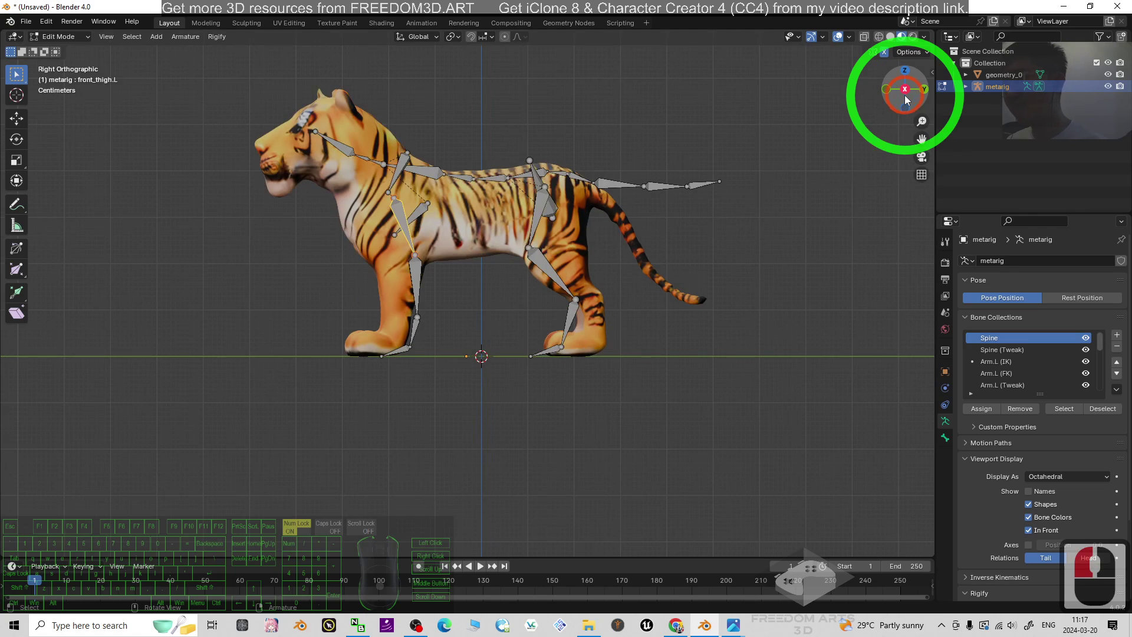
scroll(455, 230, up, 3)
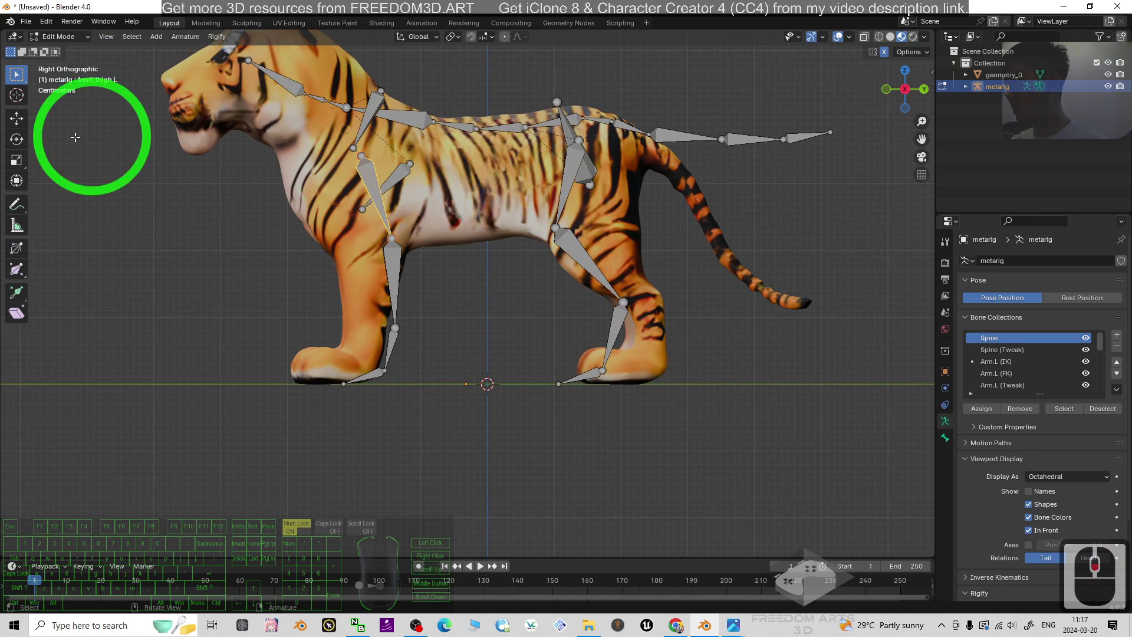
click(16, 118)
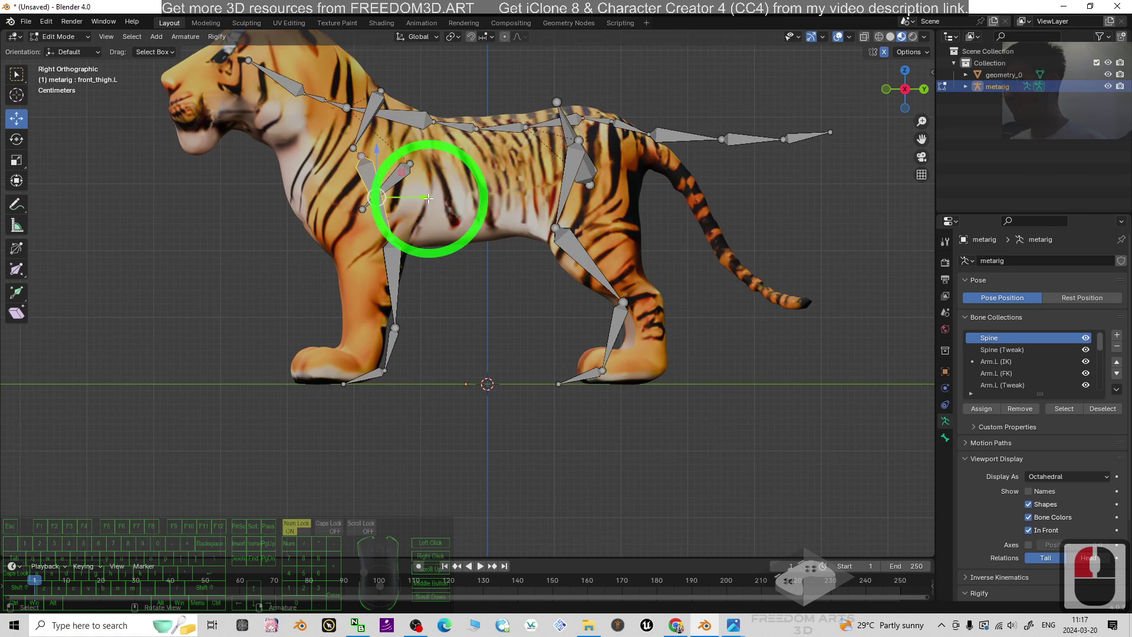
mouse_move(428, 198)
mouse_down()
mouse_move(400, 199)
mouse_move(413, 200)
mouse_up()
click(382, 237)
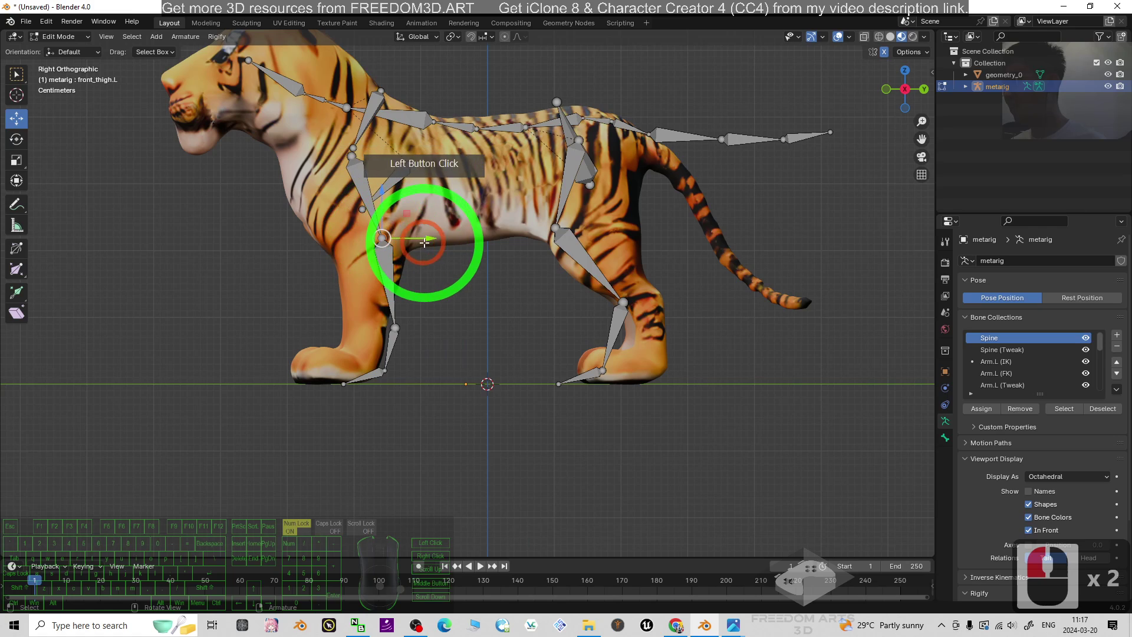
drag(424, 242, 413, 242)
Raise the upper front leg joint into the shoulder and place the foot joint in the paw
click(360, 175)
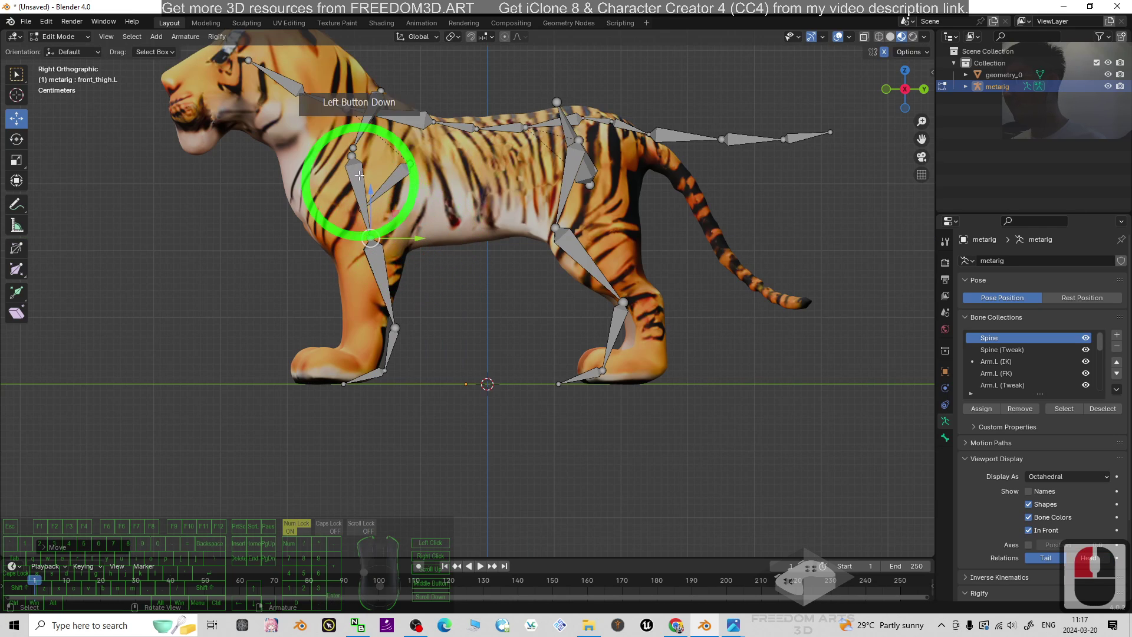
drag(370, 190, 373, 172)
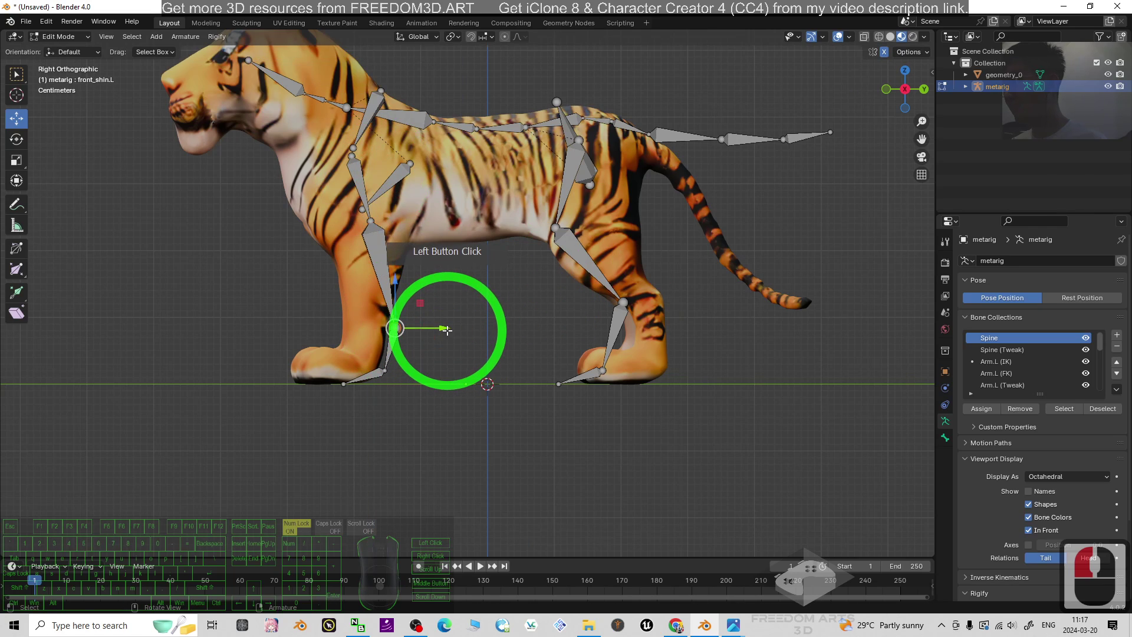
drag(446, 330, 392, 290)
click(385, 370)
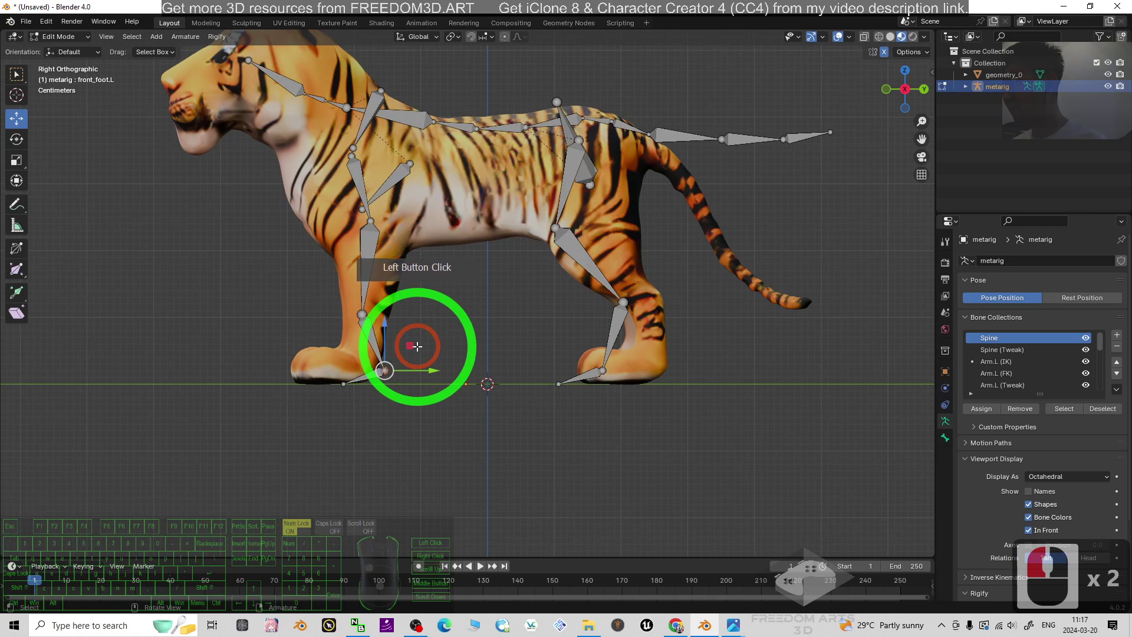
drag(417, 346, 391, 340)
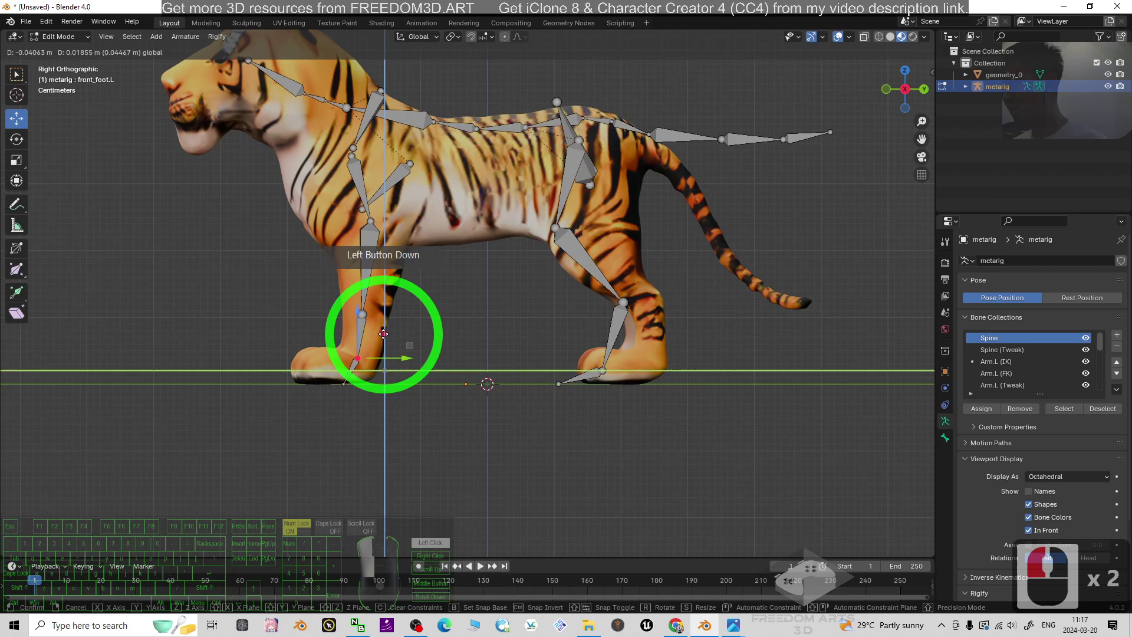
drag(383, 340, 328, 348)
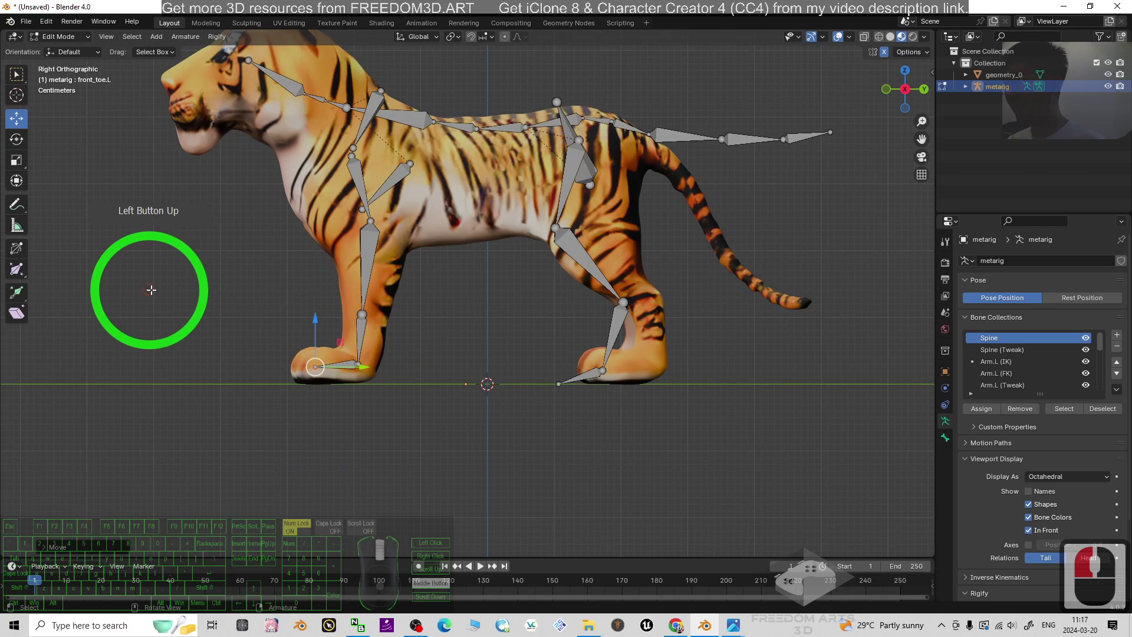
middle_drag(151, 291, 441, 254)
In front ortho view, move the front foot, toe and thigh joints sideways into the legs
scroll(440, 253, down, 2)
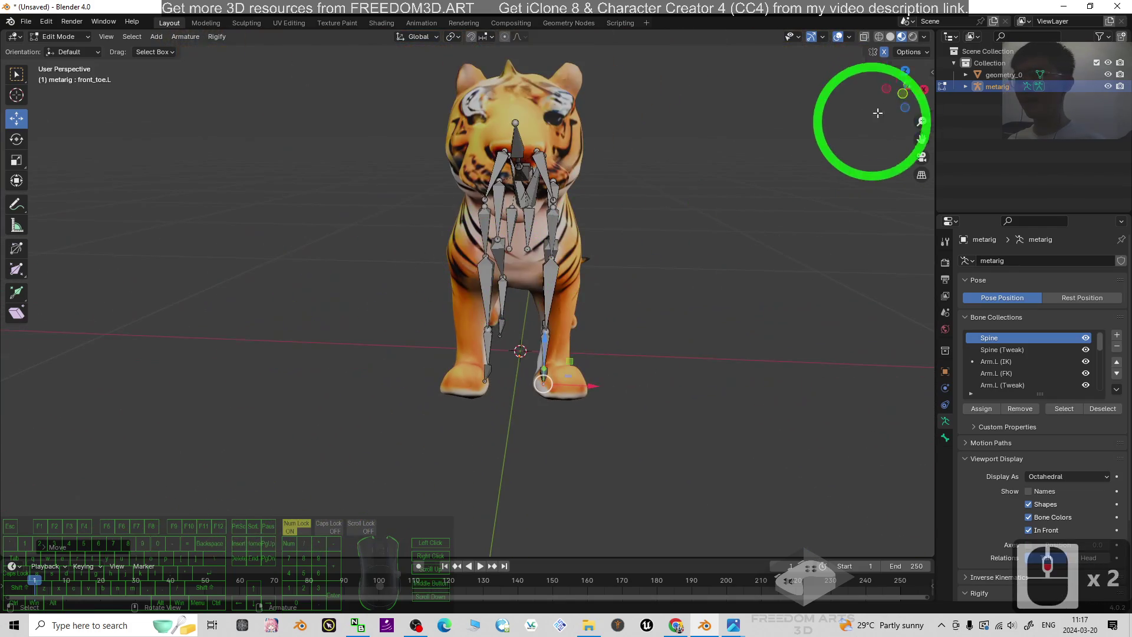
click(902, 95)
scroll(678, 259, up, 3)
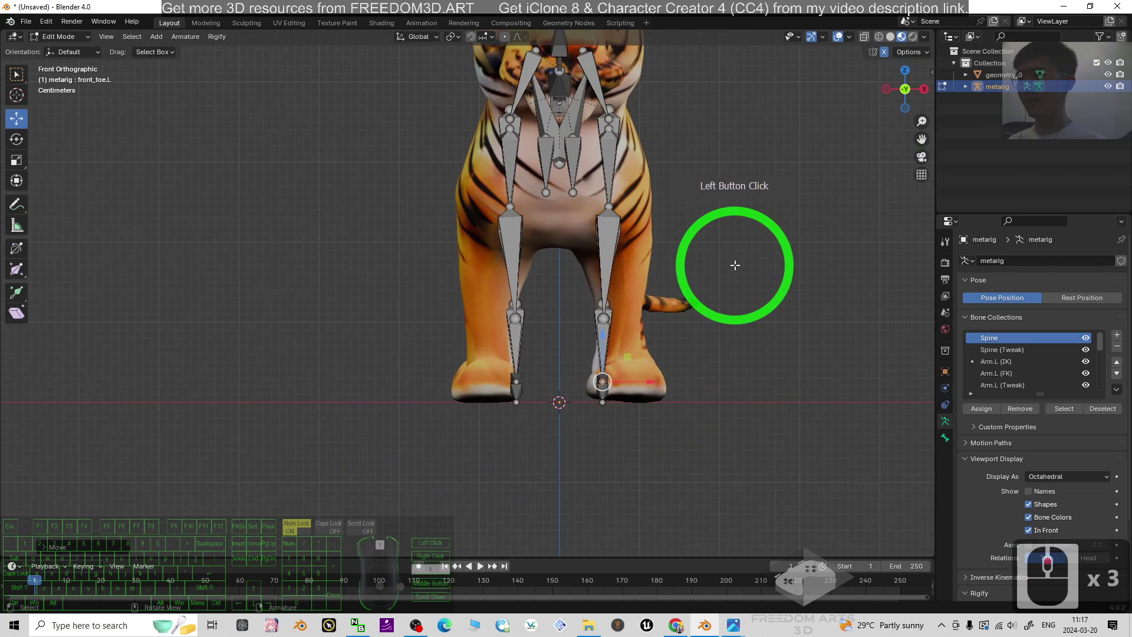
click(604, 318)
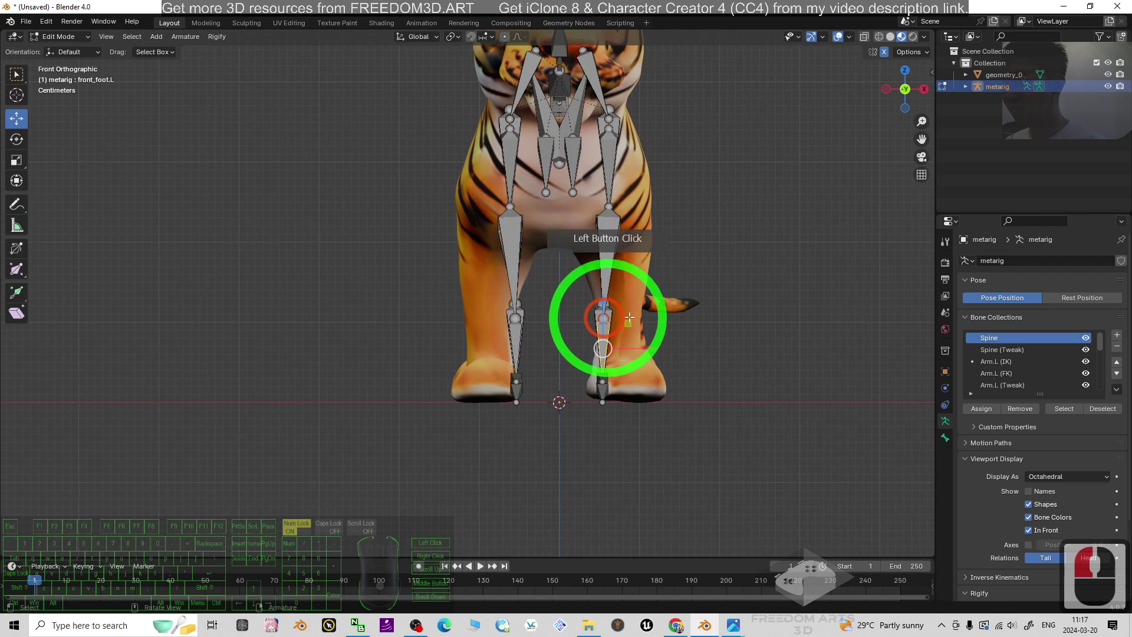
drag(653, 349, 678, 349)
click(515, 382)
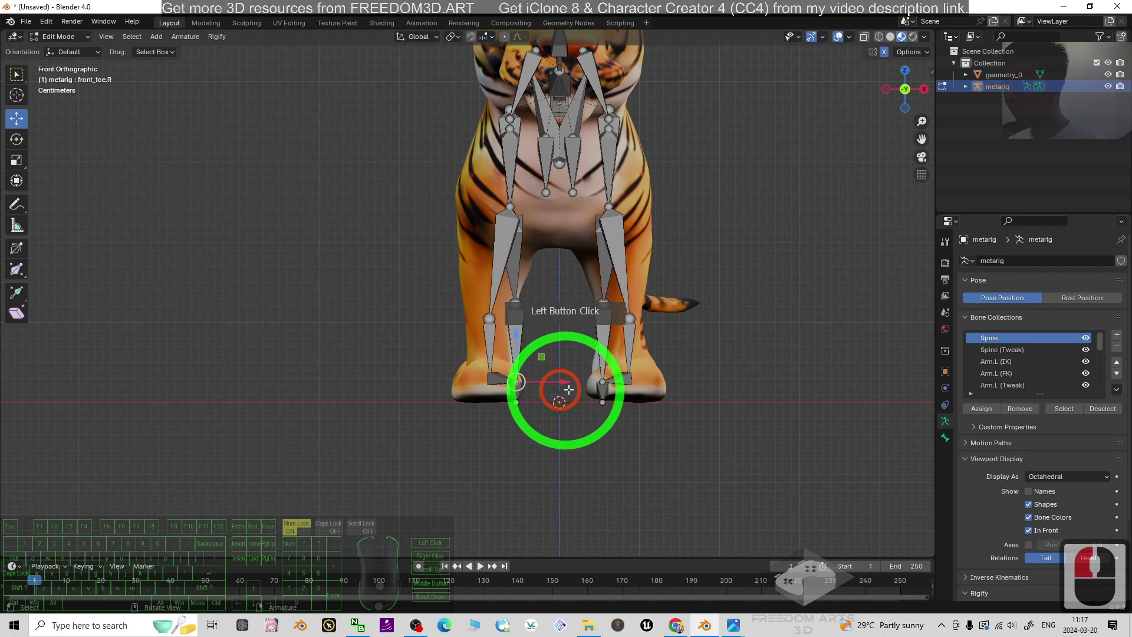
drag(554, 382, 531, 386)
click(611, 207)
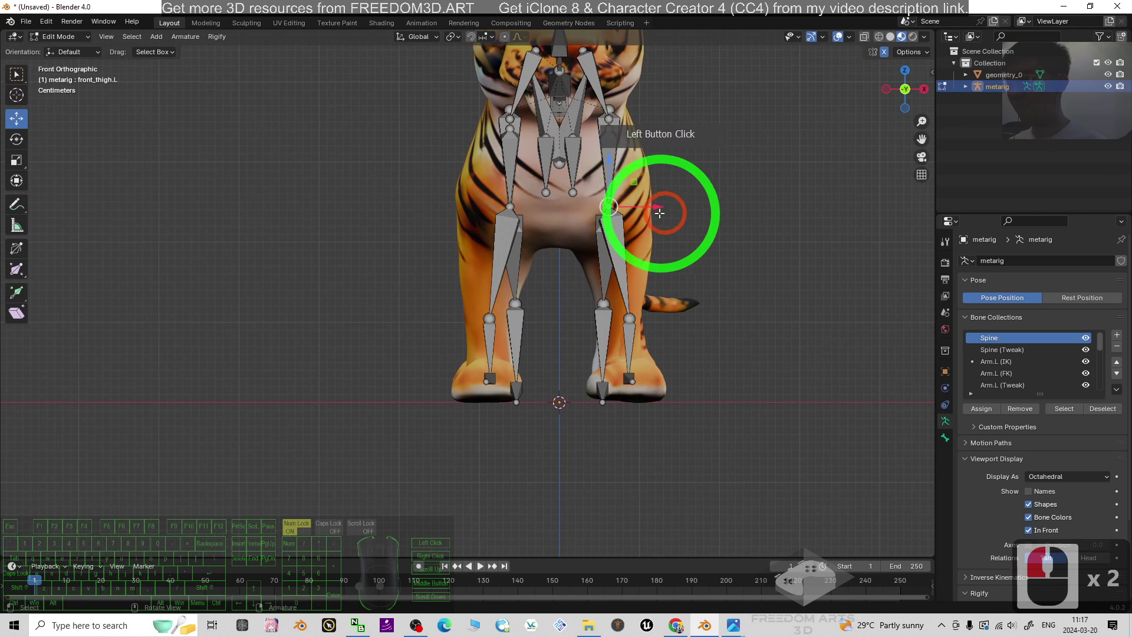
drag(665, 206, 803, 255)
middle_drag(804, 255, 599, 268)
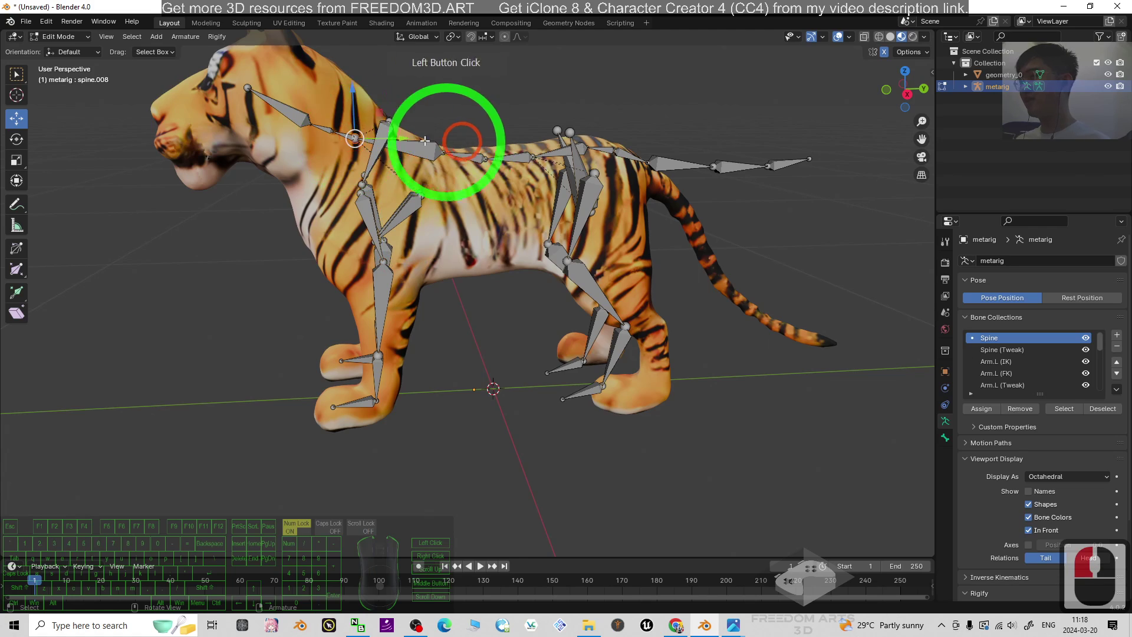
Raise the neck joint between spine.008 and spine.009 along the tiger's shoulder line
drag(382, 112, 392, 130)
key(ctrl+z)
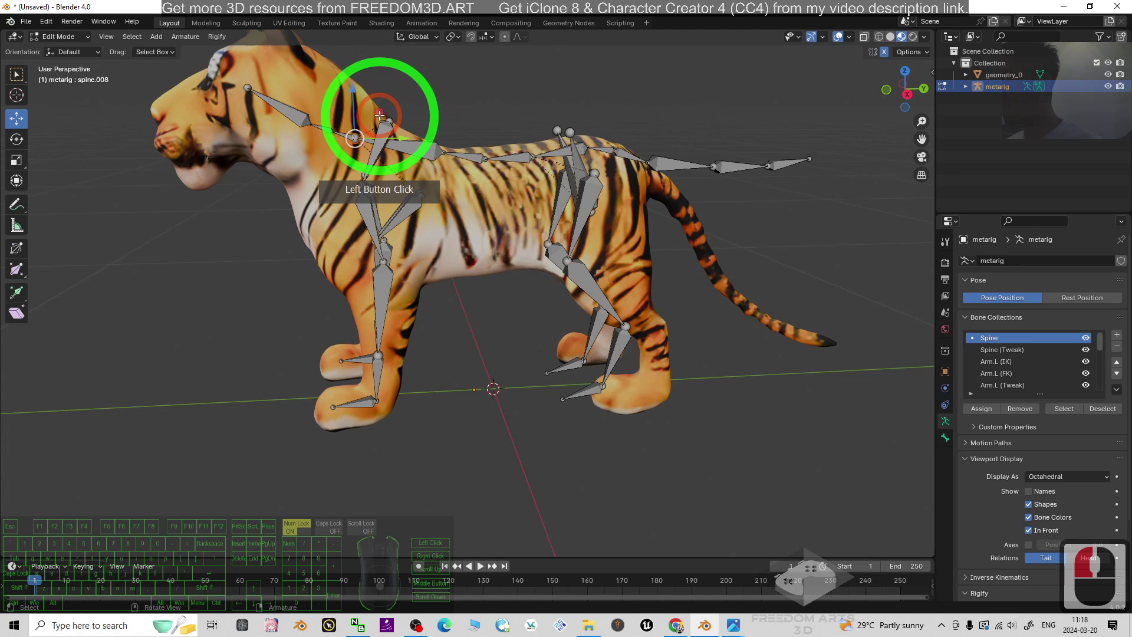
mouse_move(379, 114)
mouse_down()
mouse_move(386, 123)
mouse_move(359, 135)
mouse_move(389, 124)
mouse_up()
mouse_move(253, 253)
middle_down()
mouse_move(324, 252)
mouse_move(246, 252)
mouse_move(285, 252)
mouse_move(268, 246)
middle_up()
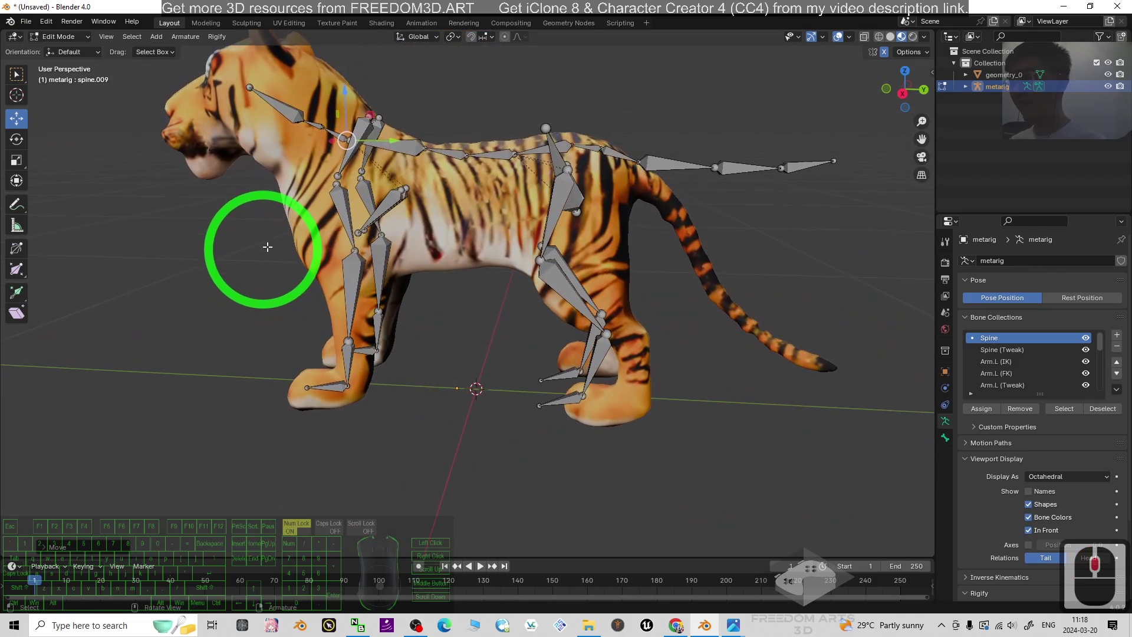
In Right Ortho view, move the left hind thigh, knee and ankle joints into the rear leg
click(902, 93)
scroll(613, 247, up, 2)
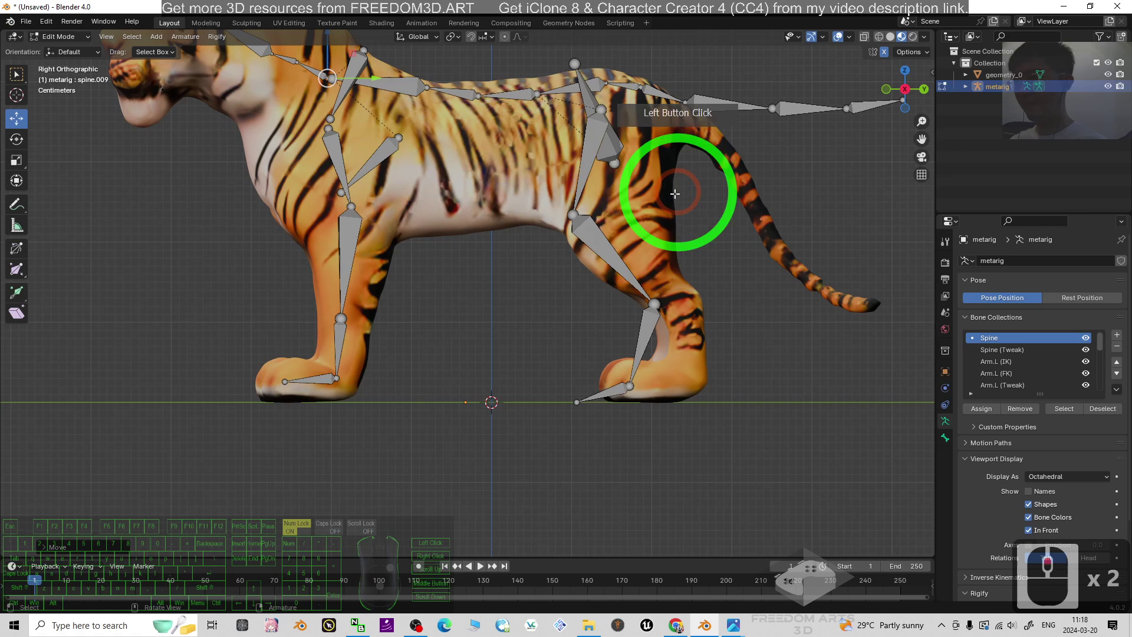
drag(580, 221, 672, 214)
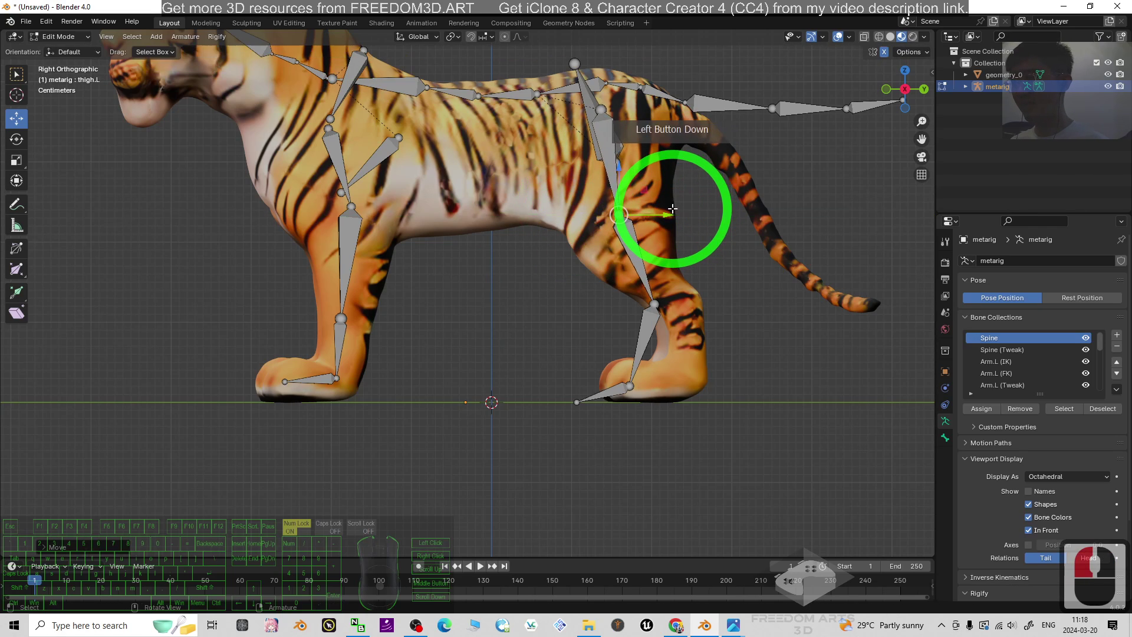
click(709, 292)
mouse_move(709, 295)
mouse_down()
mouse_move(743, 303)
mouse_move(704, 274)
mouse_up()
click(642, 373)
drag(657, 361, 715, 354)
Place the left toe tip at the front of the rear paw and raise the hip into the haunch
click(573, 400)
click(575, 400)
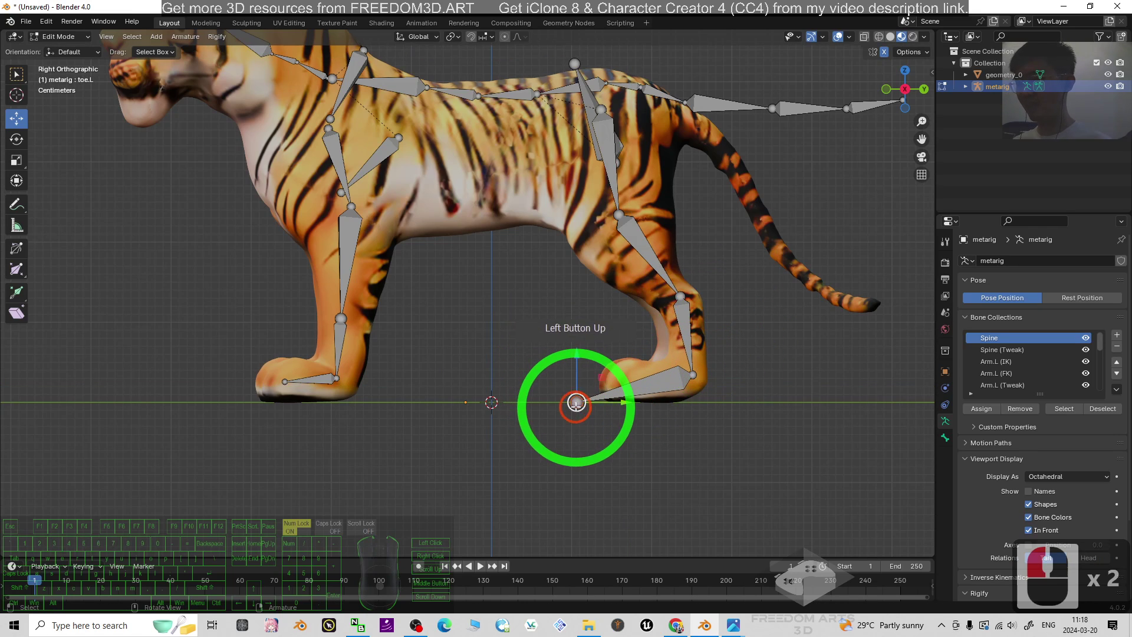
drag(602, 366, 636, 357)
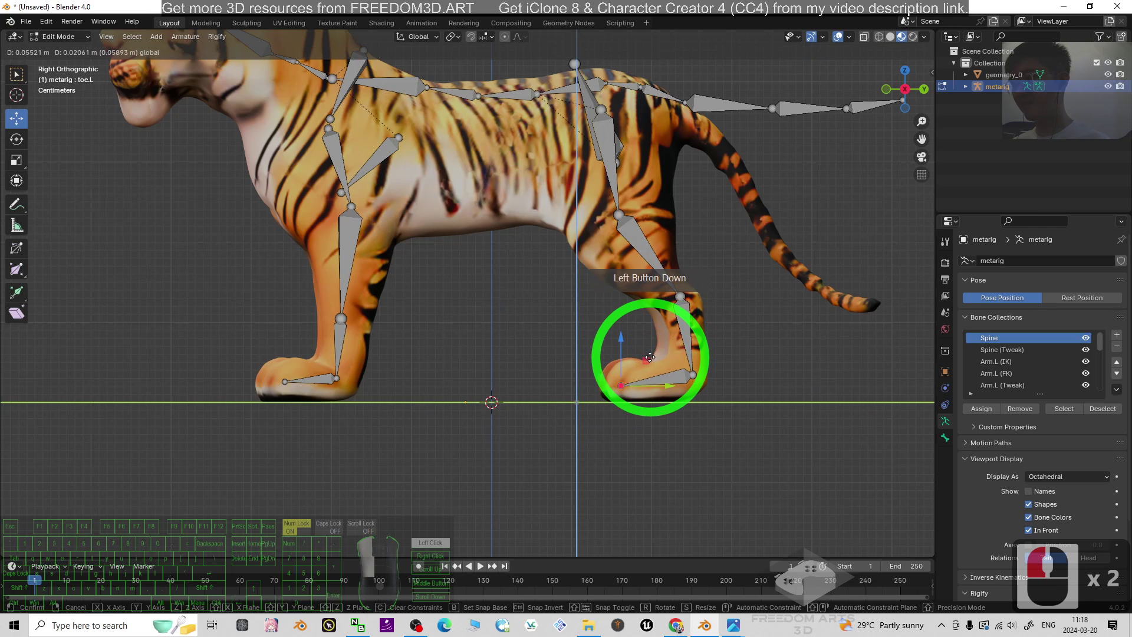
drag(650, 357, 651, 356)
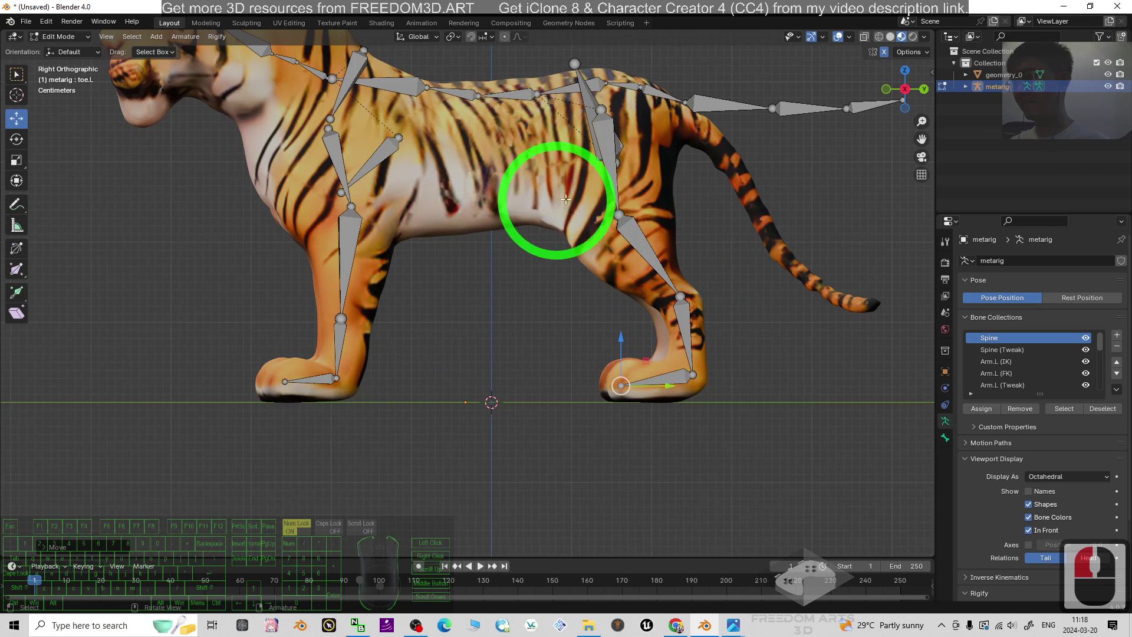
click(620, 188)
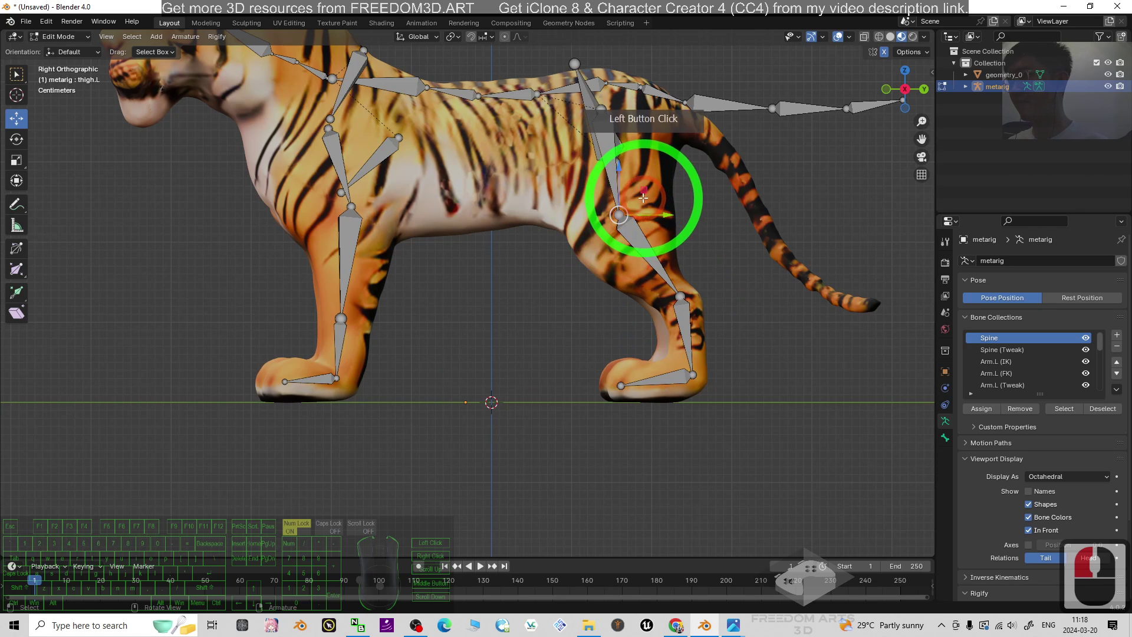
drag(643, 197, 634, 183)
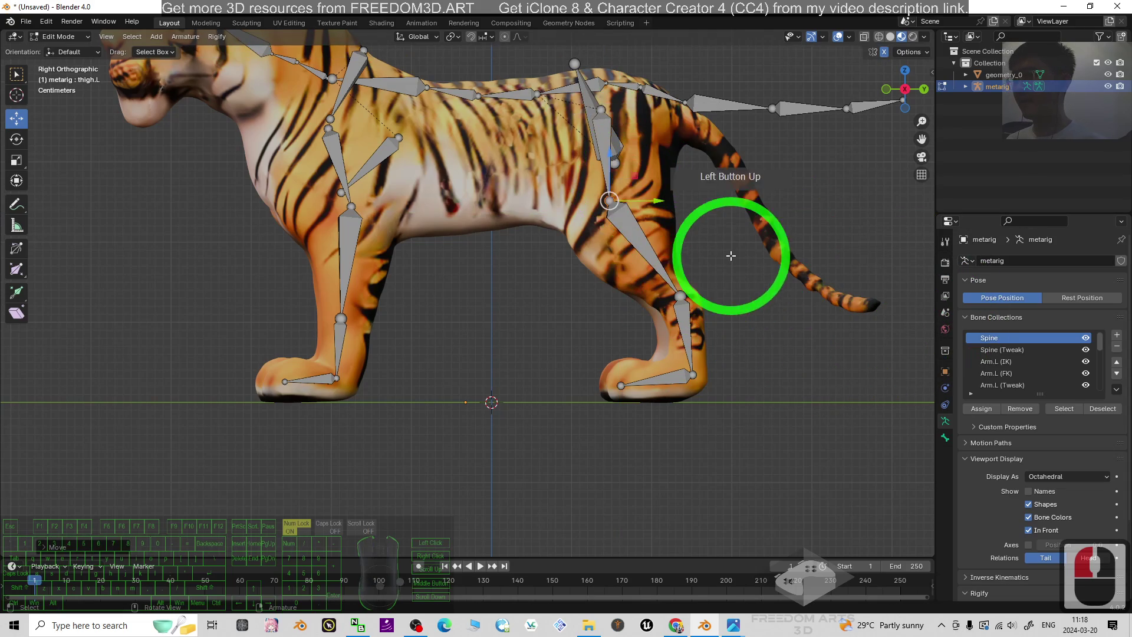
In Back Ortho view, shift the right hip, knee and toe joints sideways into the rear leg
middle_drag(778, 220, 649, 247)
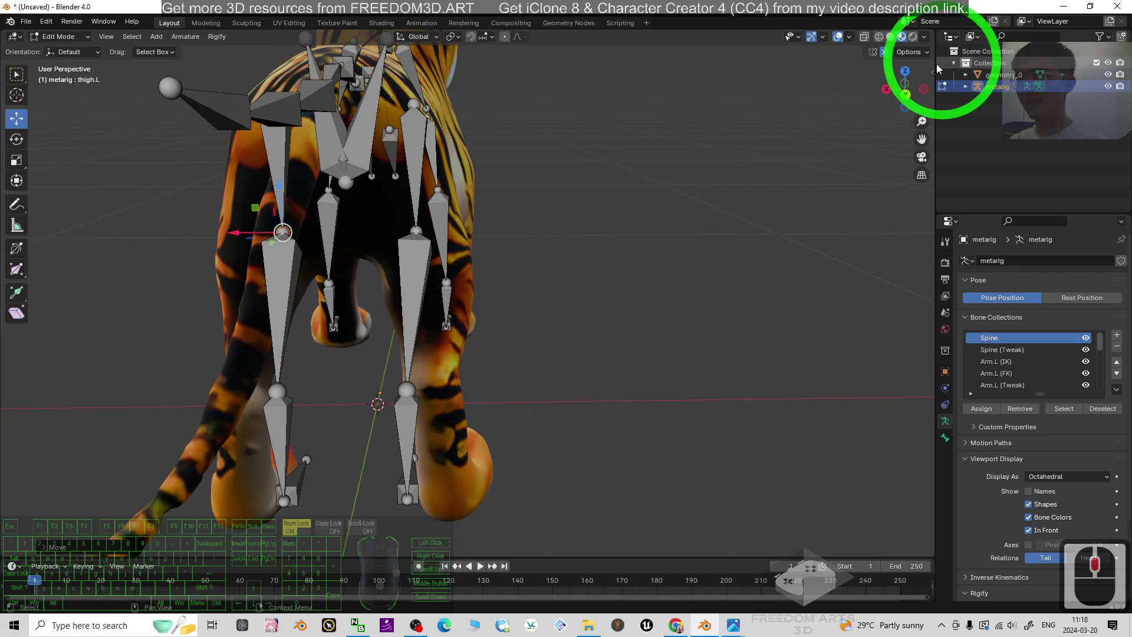
click(905, 94)
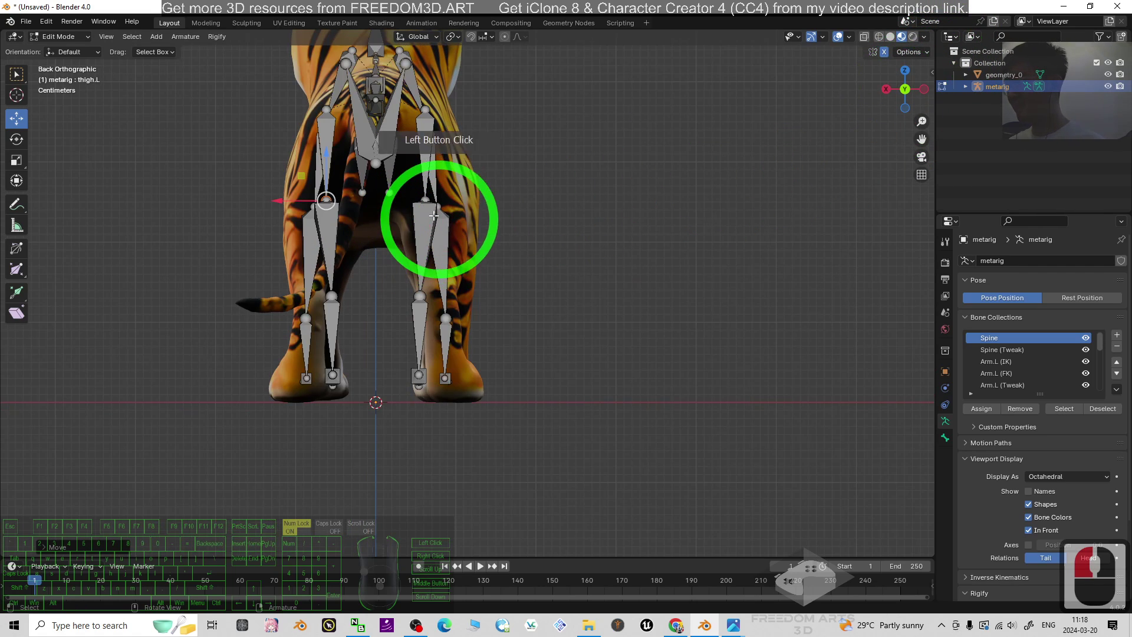
click(387, 199)
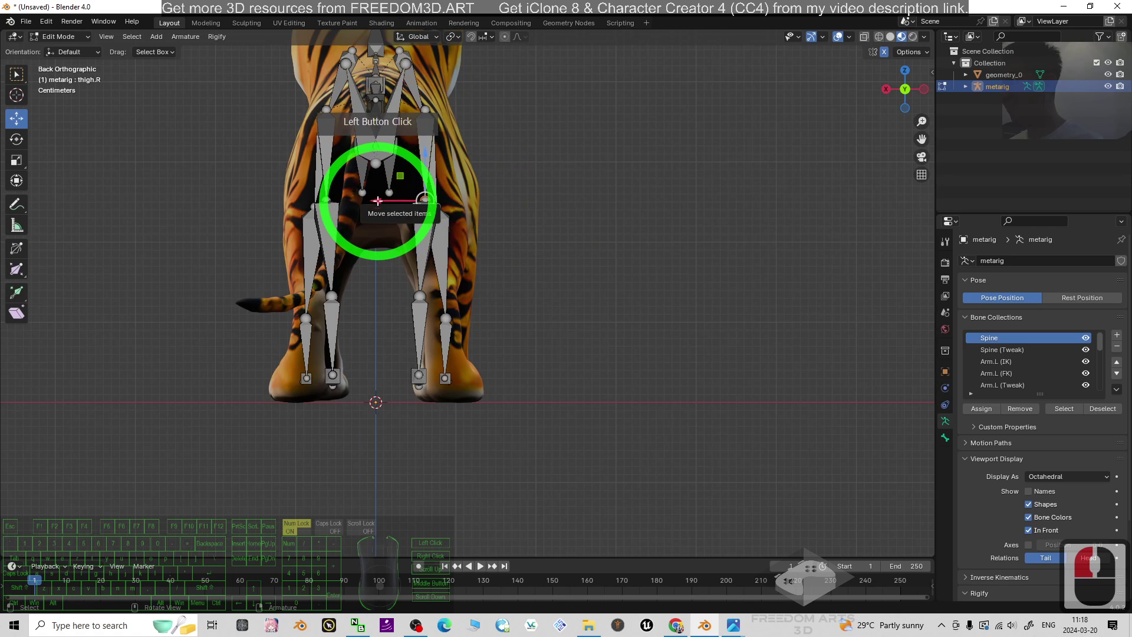
drag(379, 195, 395, 296)
double_click(451, 296)
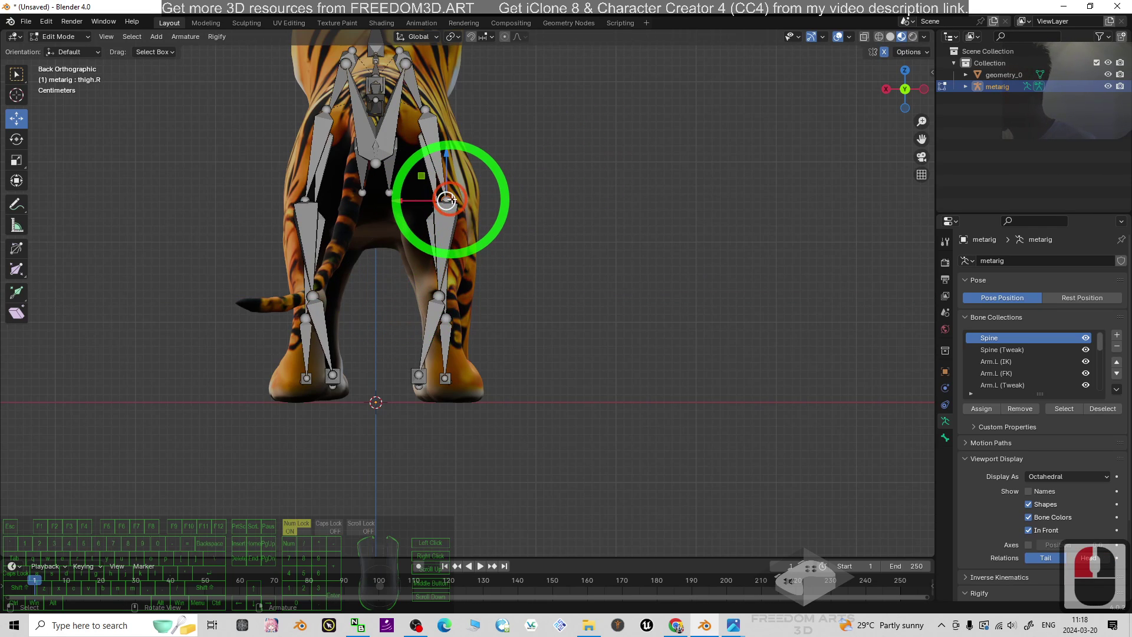
drag(398, 201, 394, 386)
click(411, 385)
middle_drag(330, 330, 435, 195)
Move the right hind knee and ankle joints back along Y into the leg
middle_drag(378, 260, 418, 334)
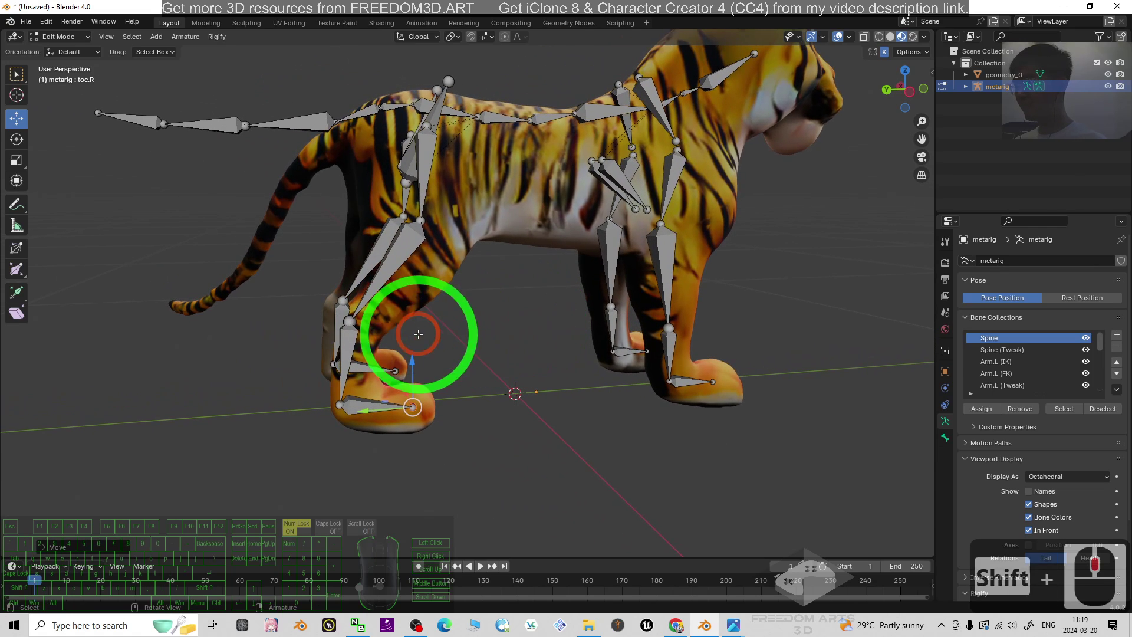
click(314, 309)
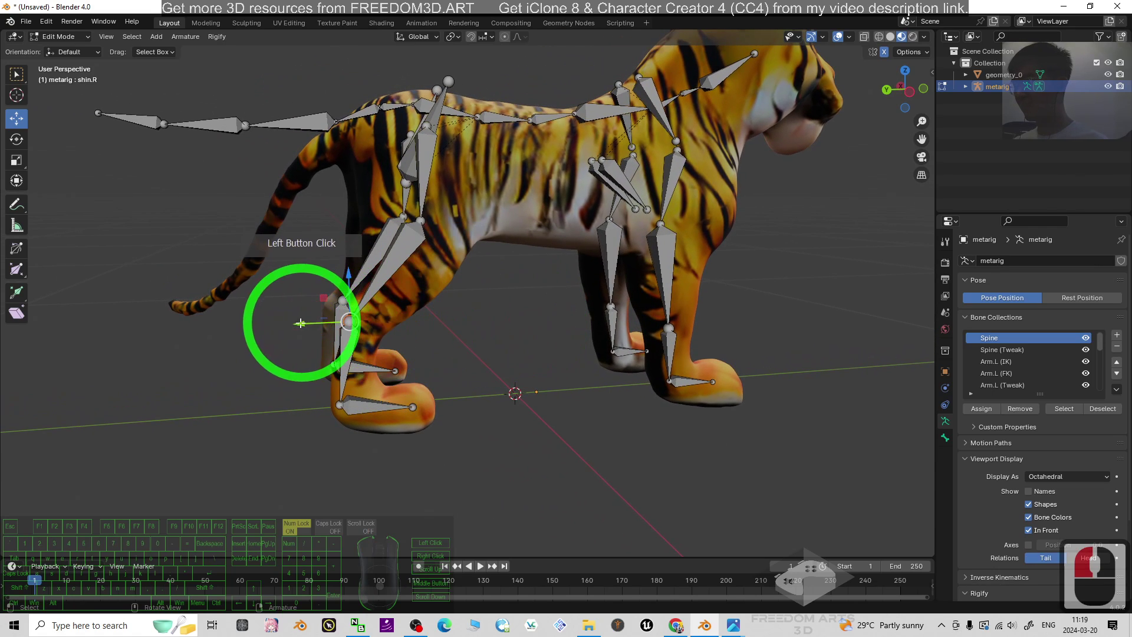
drag(301, 323, 410, 390)
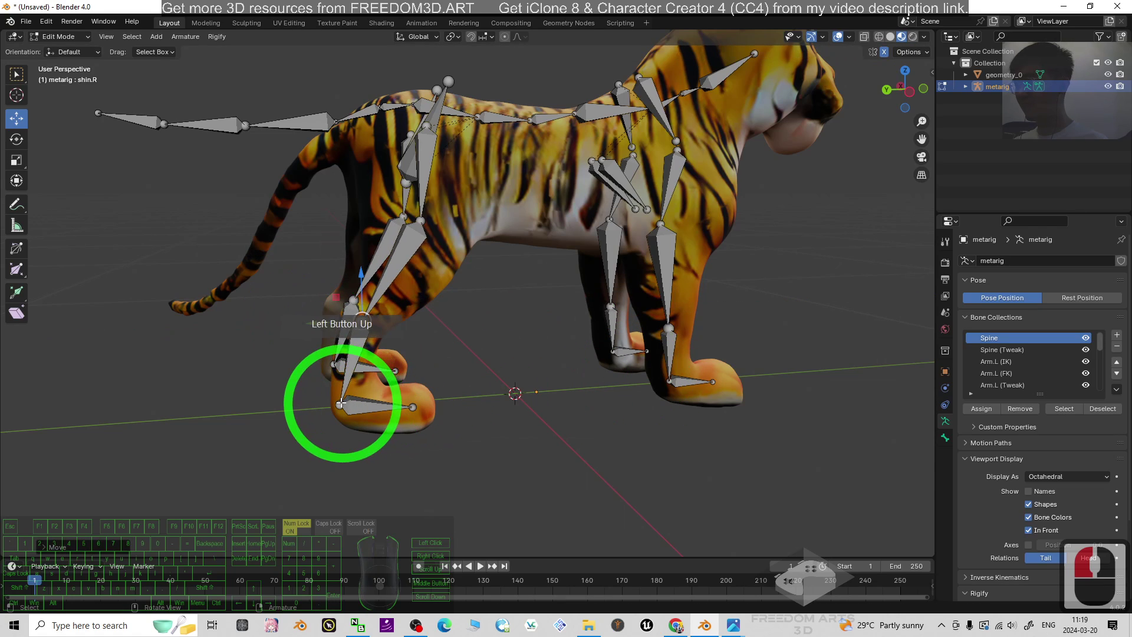
drag(288, 406, 354, 383)
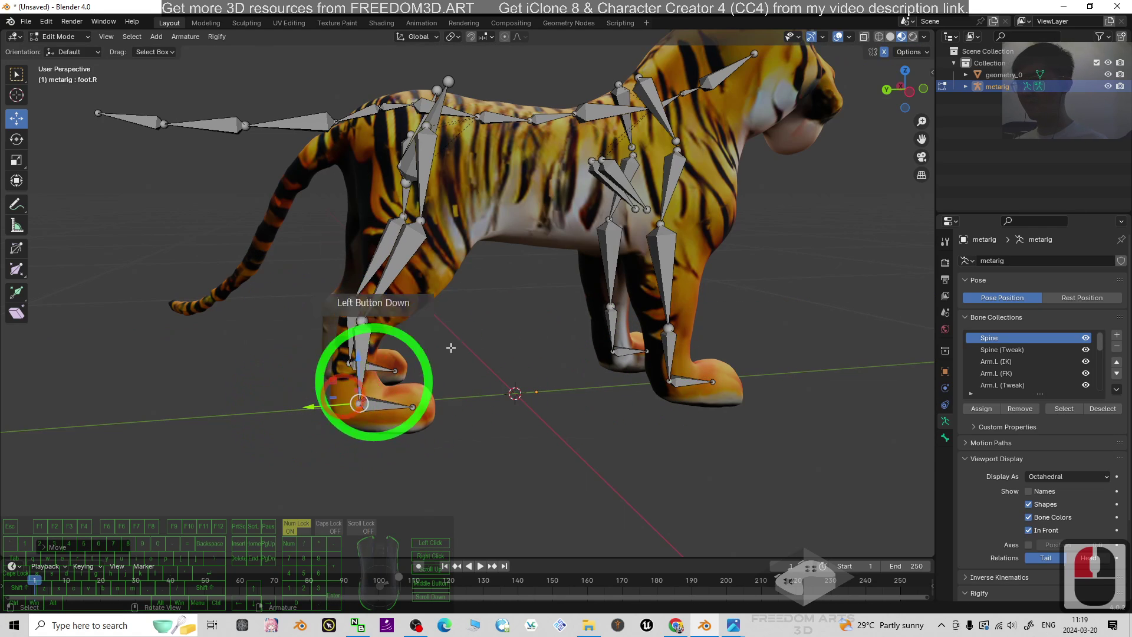
From the left side, move the left hind knee and ankle joints back to fit the rear paw
click(567, 298)
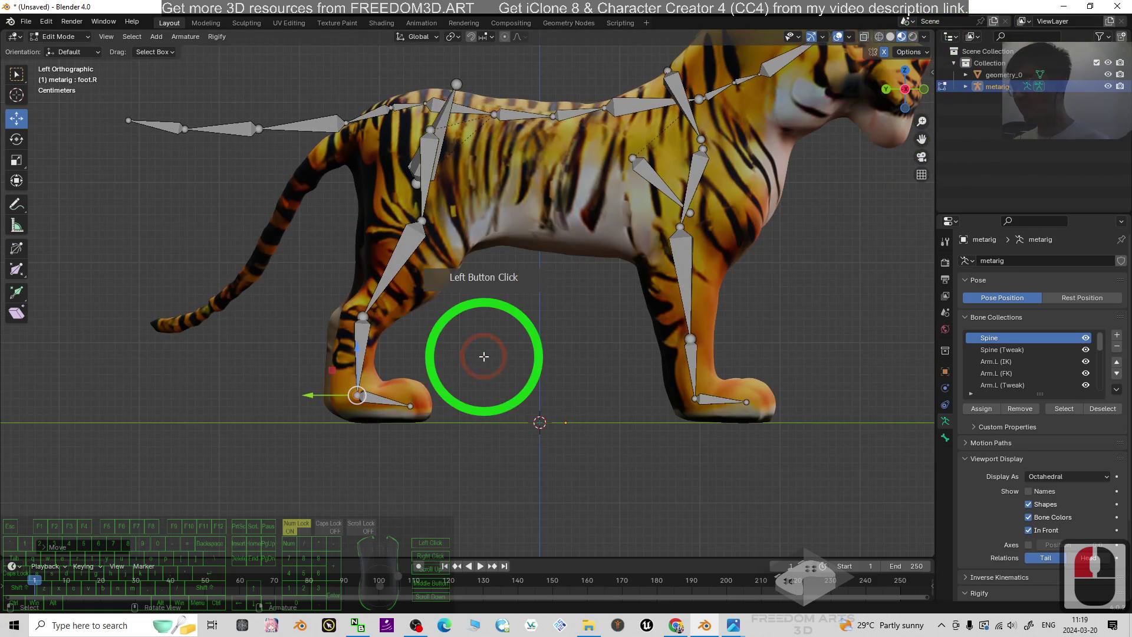
middle_drag(242, 363, 465, 389)
mouse_move(781, 352)
middle_down()
mouse_move(687, 384)
mouse_move(662, 423)
mouse_move(607, 422)
mouse_move(536, 374)
mouse_move(645, 342)
mouse_move(763, 348)
mouse_move(796, 338)
middle_up()
middle_drag(736, 356, 784, 330)
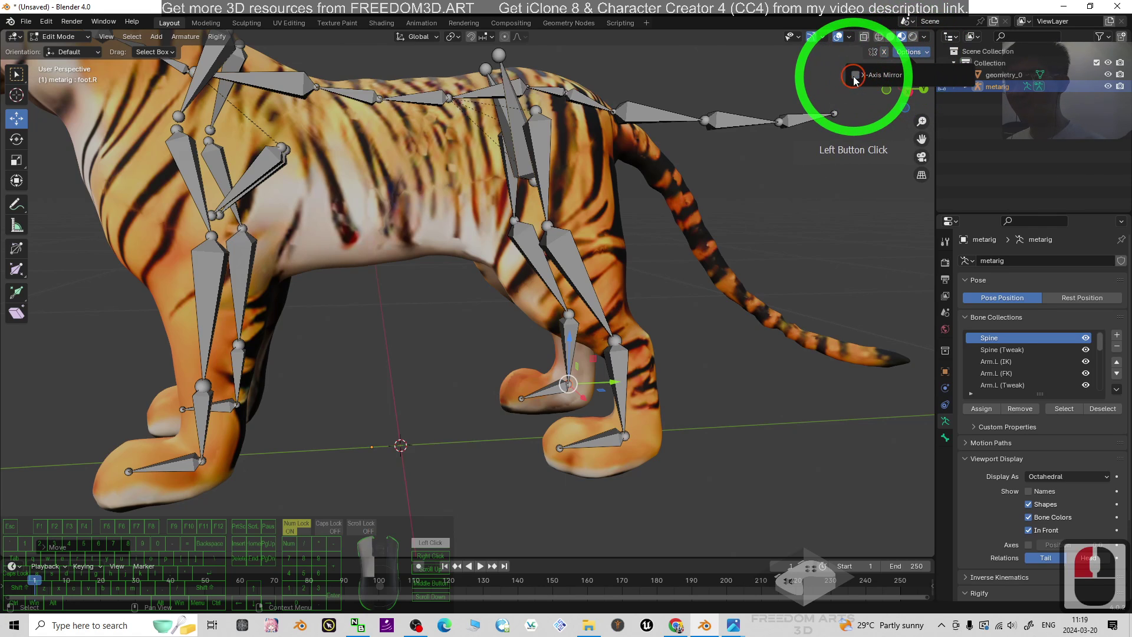
middle_drag(707, 342, 695, 343)
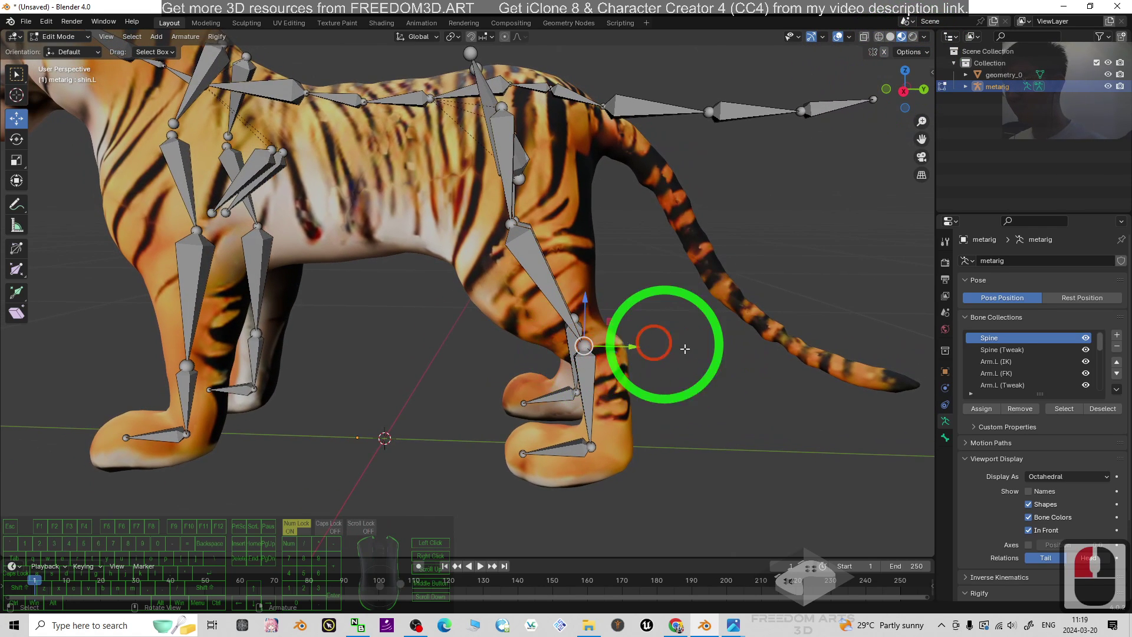
drag(649, 348, 648, 348)
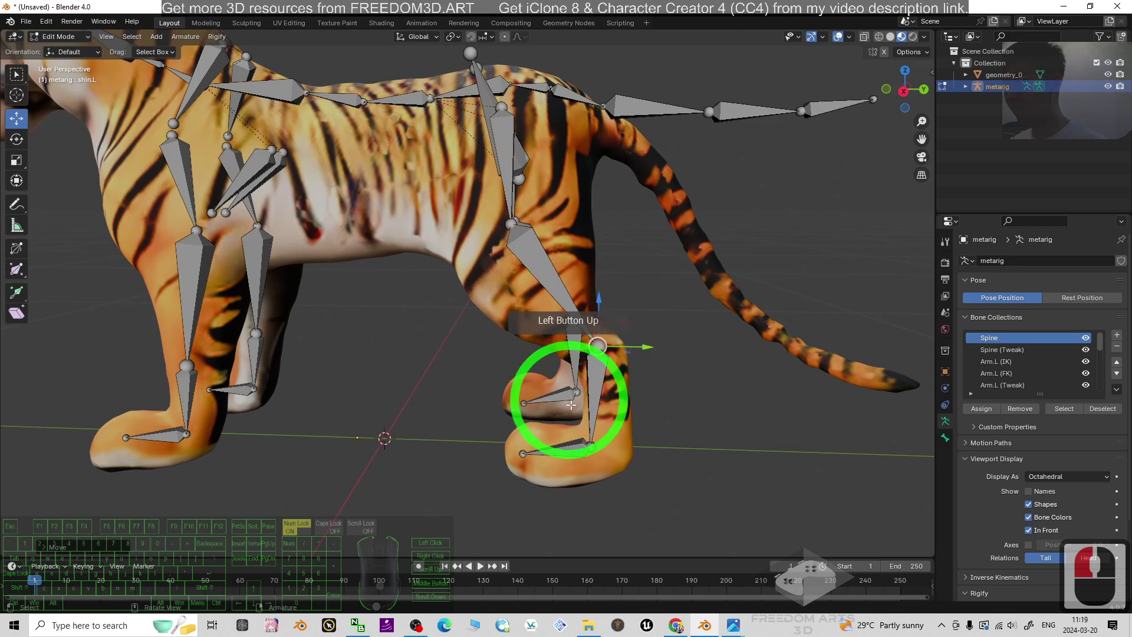
drag(643, 448, 740, 348)
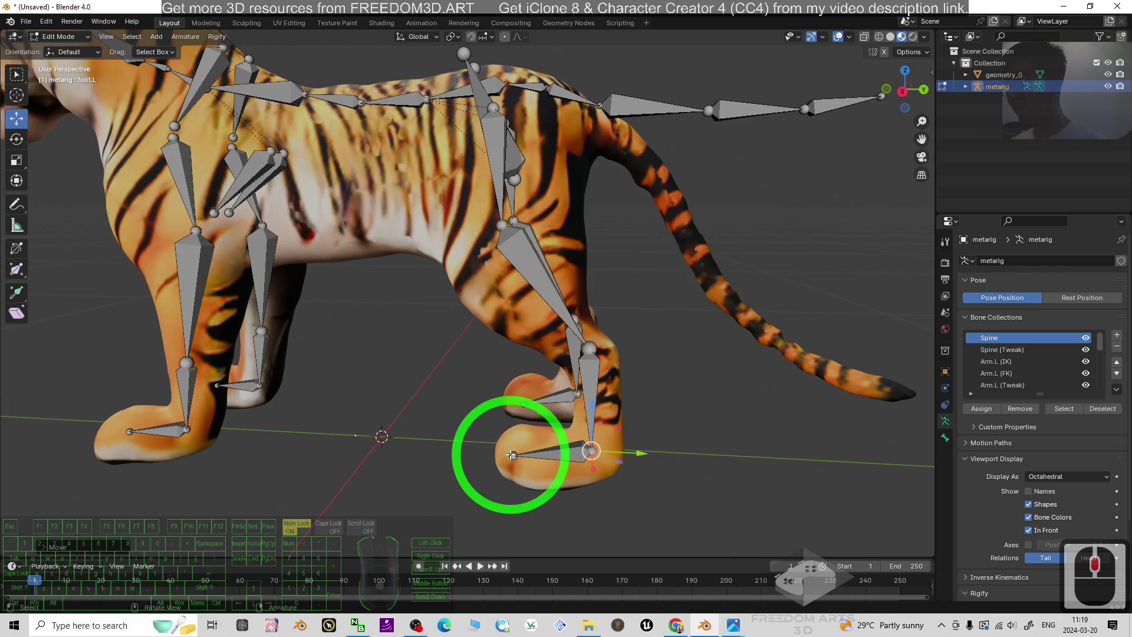
click(569, 448)
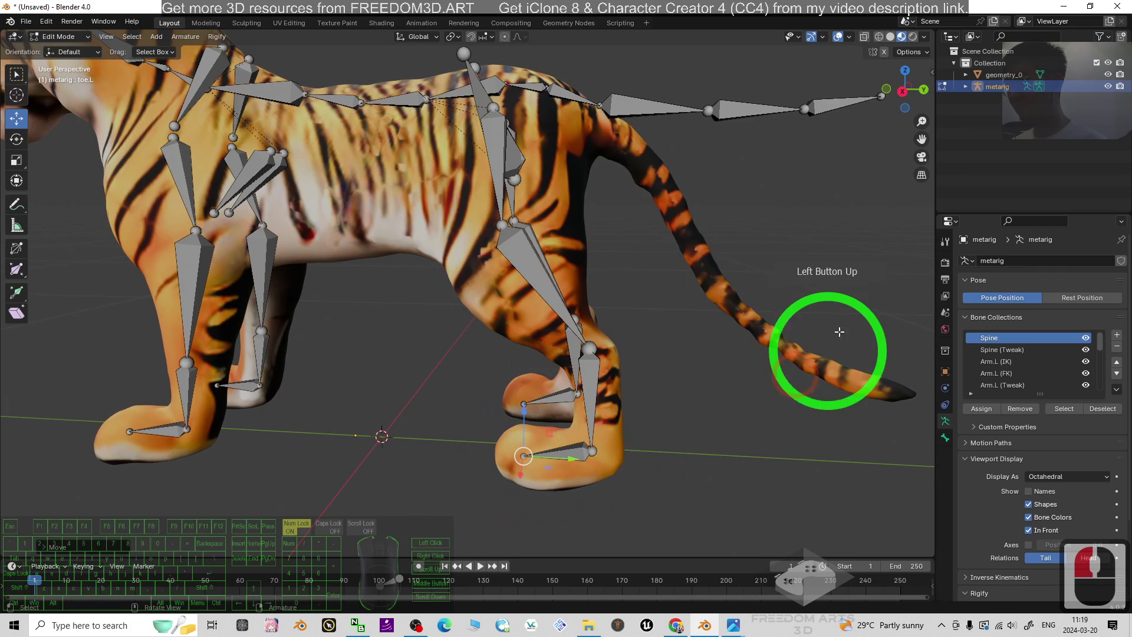
middle_drag(838, 327, 628, 75)
Lower the selected left hind toe joint slightly
drag(615, 47, 619, 71)
scroll(627, 243, down, 4)
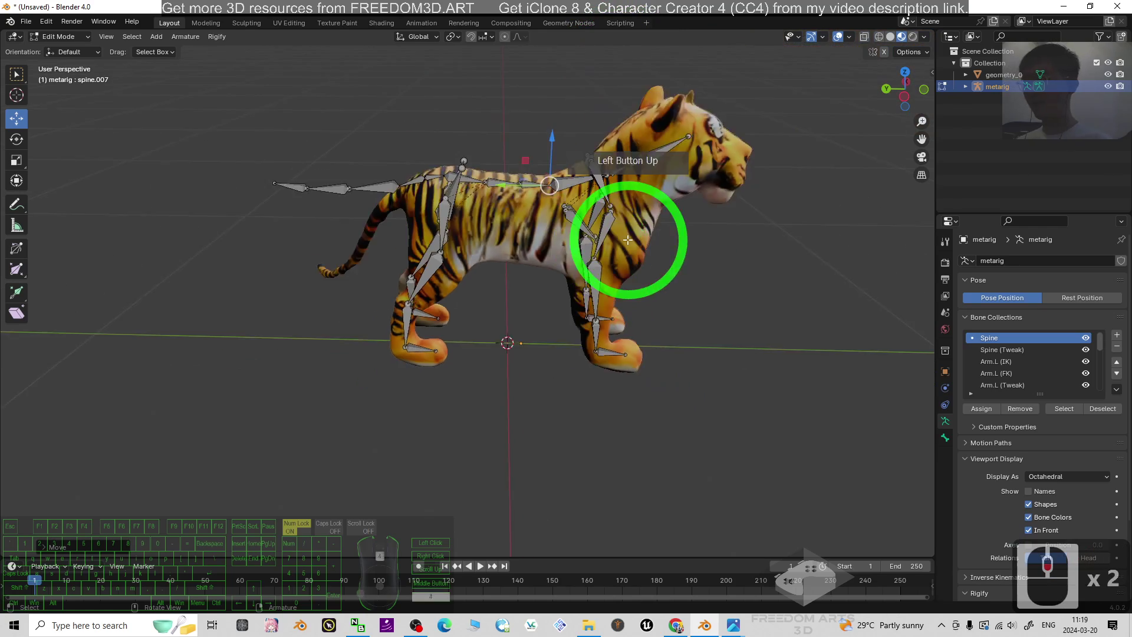
middle_drag(277, 290, 538, 283)
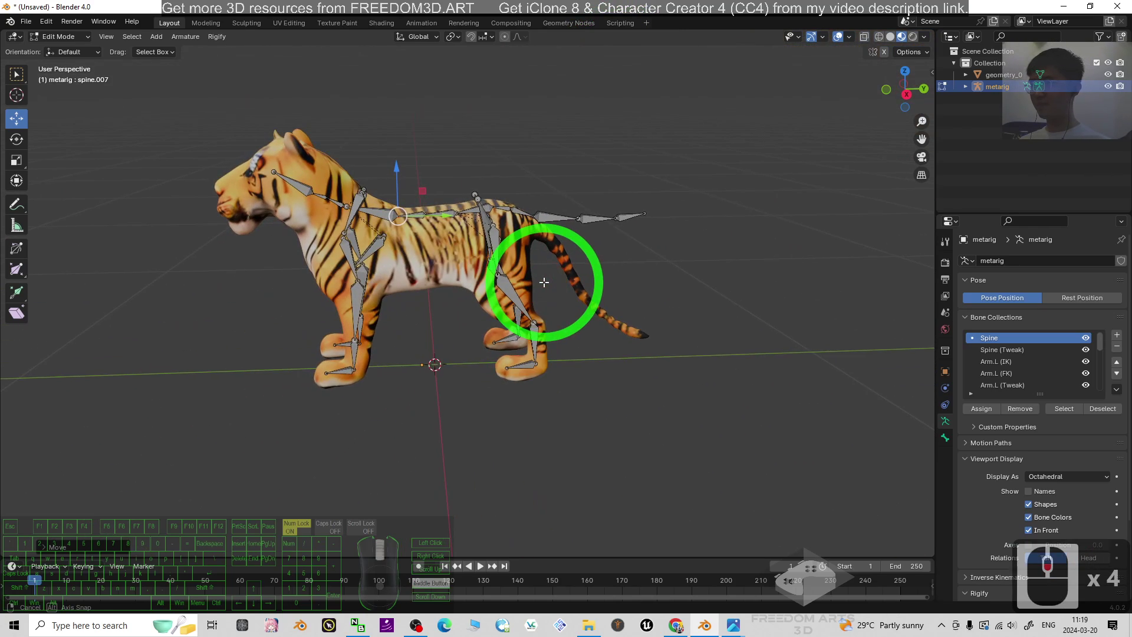
middle_drag(418, 143, 501, 194)
In Top Ortho view, bend the tail bone joints onto the tiger's curving tail
click(905, 81)
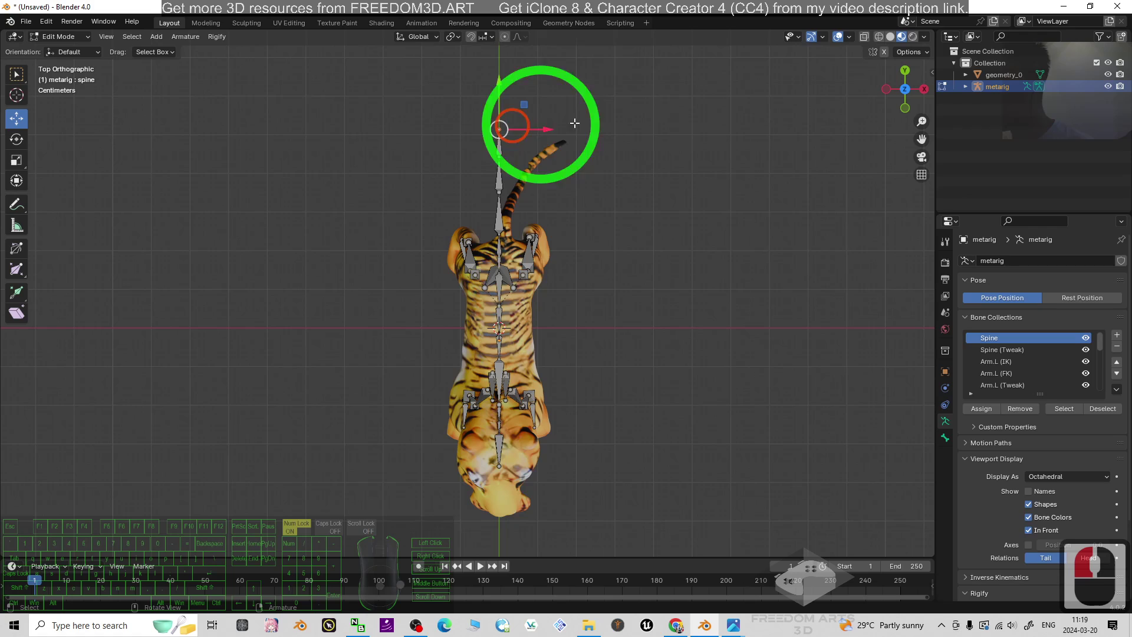
drag(518, 110, 590, 113)
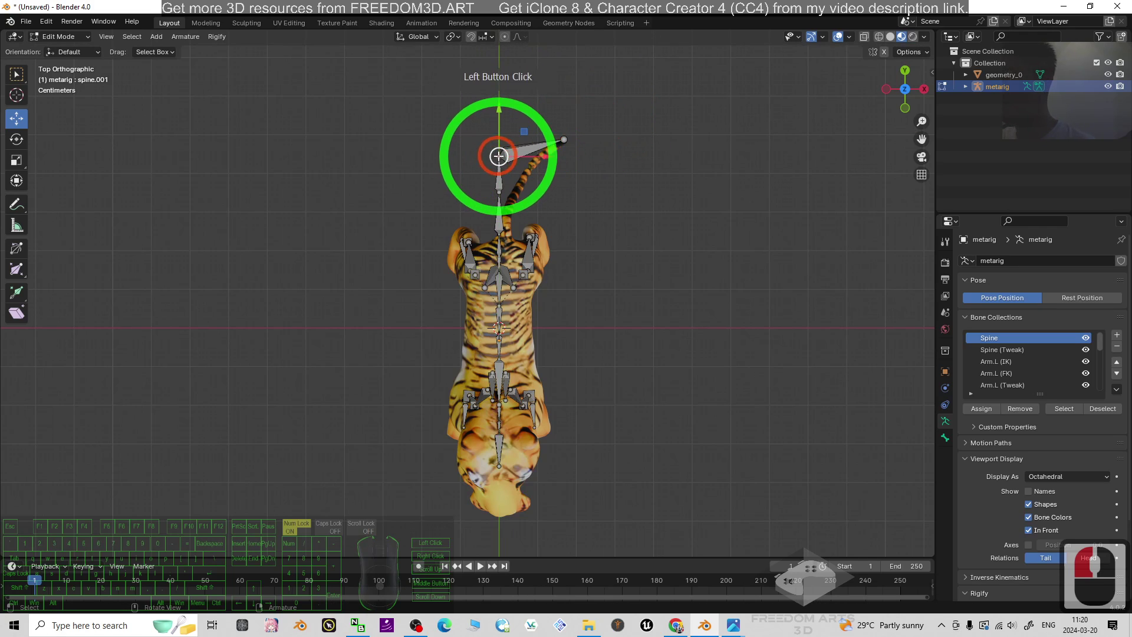
drag(524, 133, 540, 170)
click(556, 159)
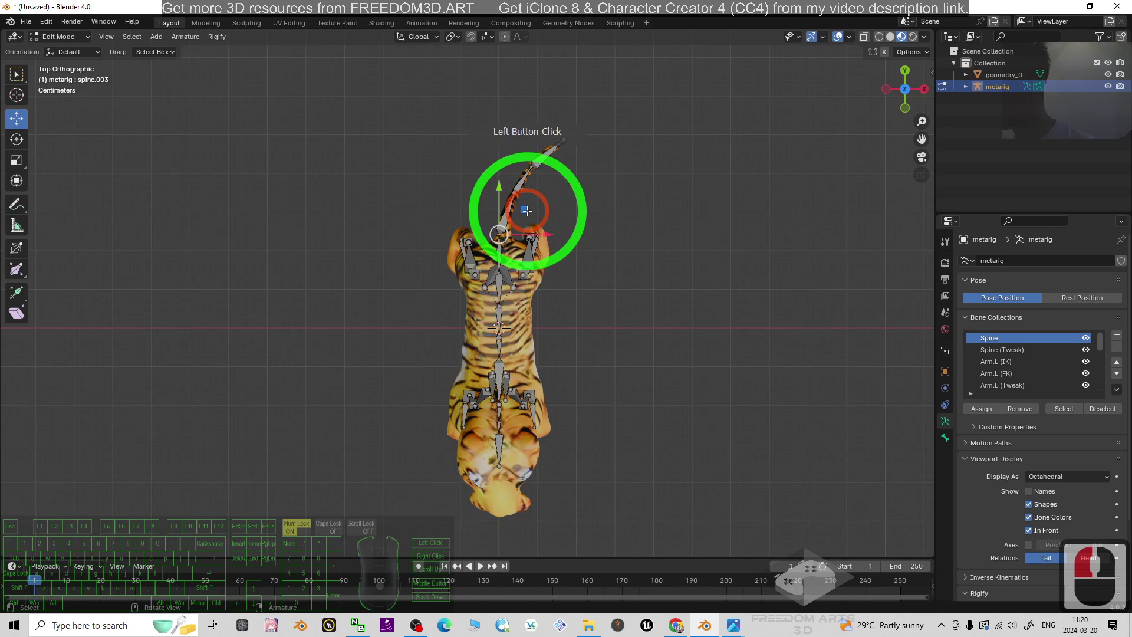
drag(527, 209, 528, 210)
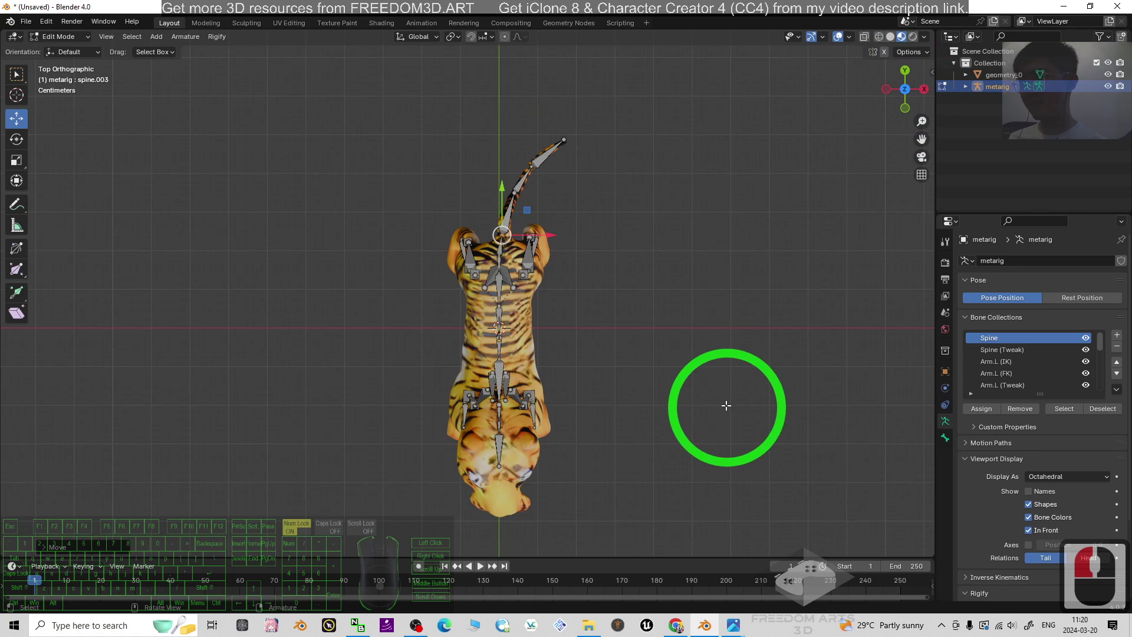
In Right Ortho view, lower the tail joints, including spine.002, to follow the drooping tail
middle_drag(725, 404, 576, 275)
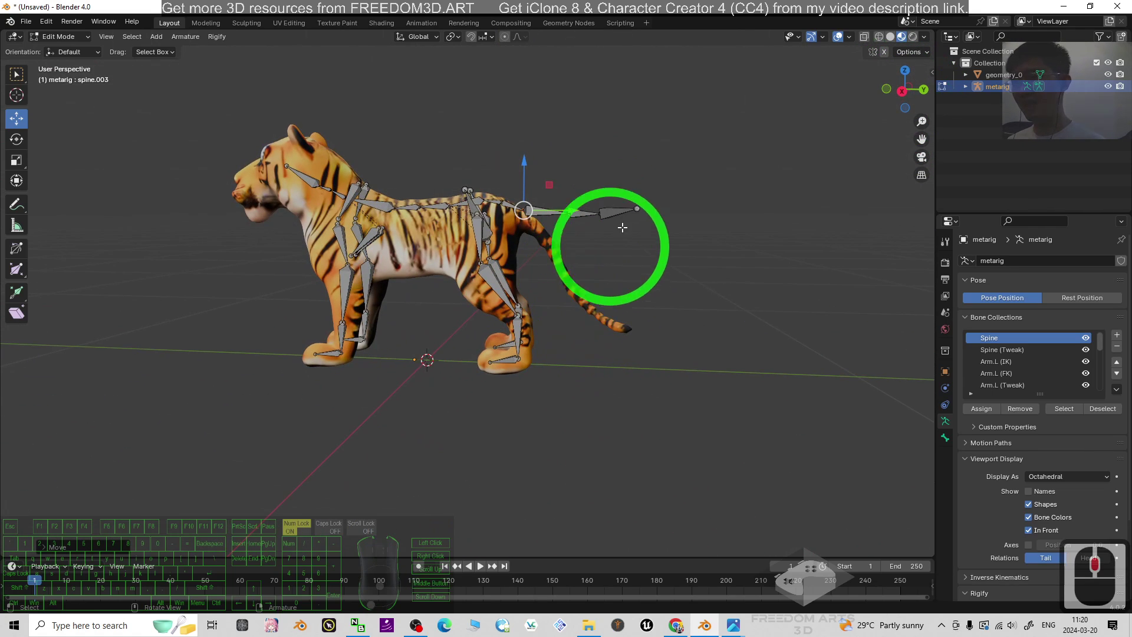
click(903, 92)
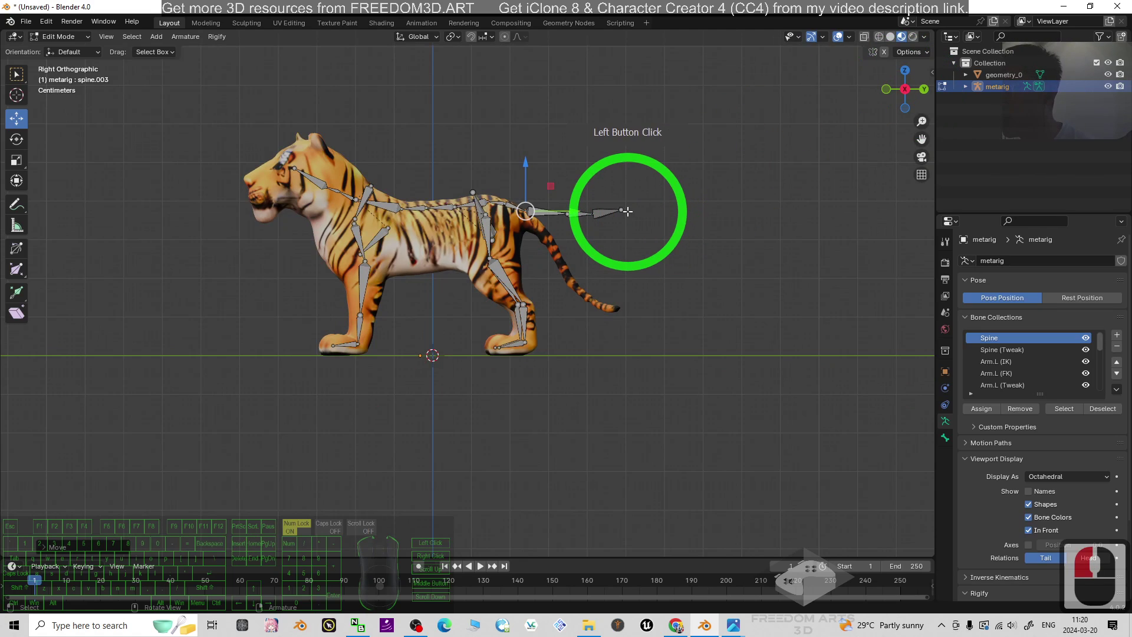
drag(621, 159, 619, 263)
double_click(593, 214)
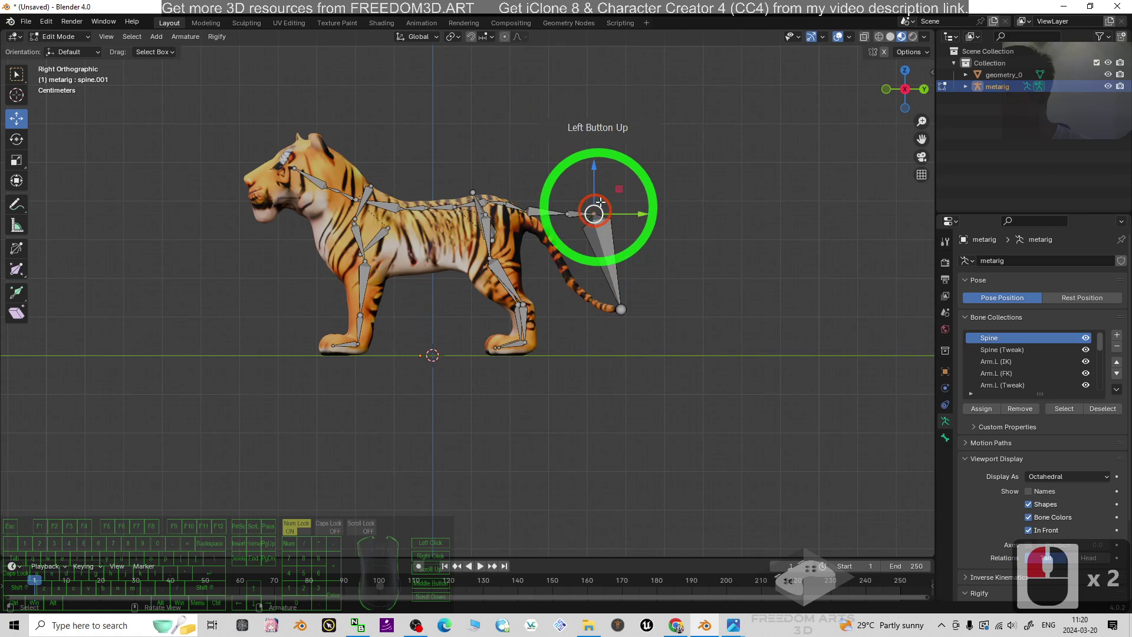
drag(595, 165, 589, 257)
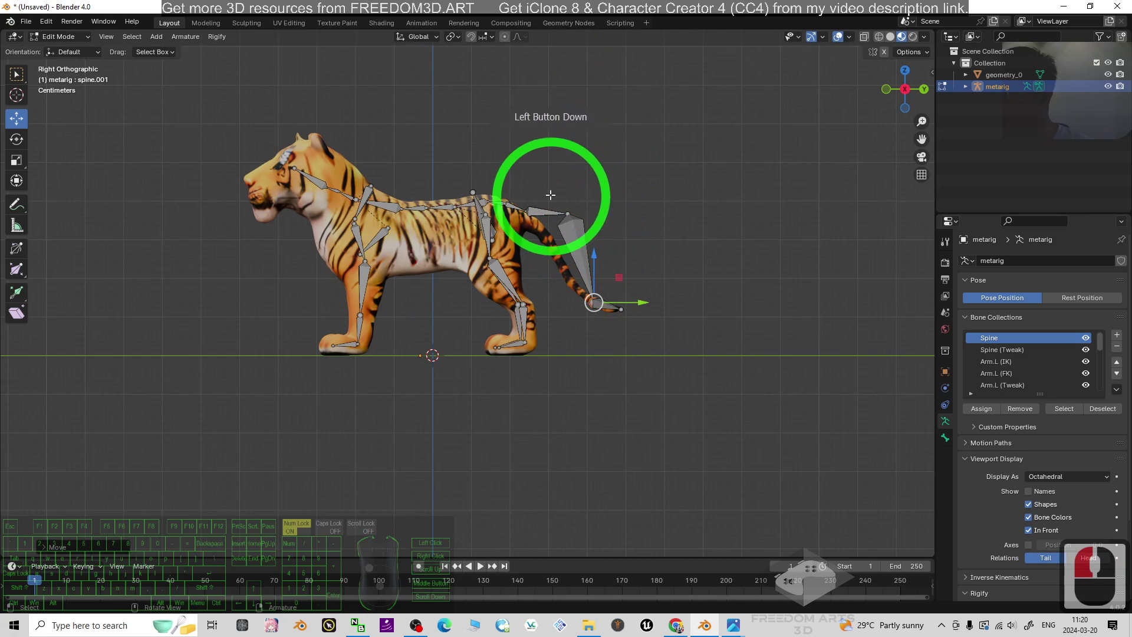
double_click(569, 213)
drag(569, 165, 587, 245)
scroll(617, 224, down, 1)
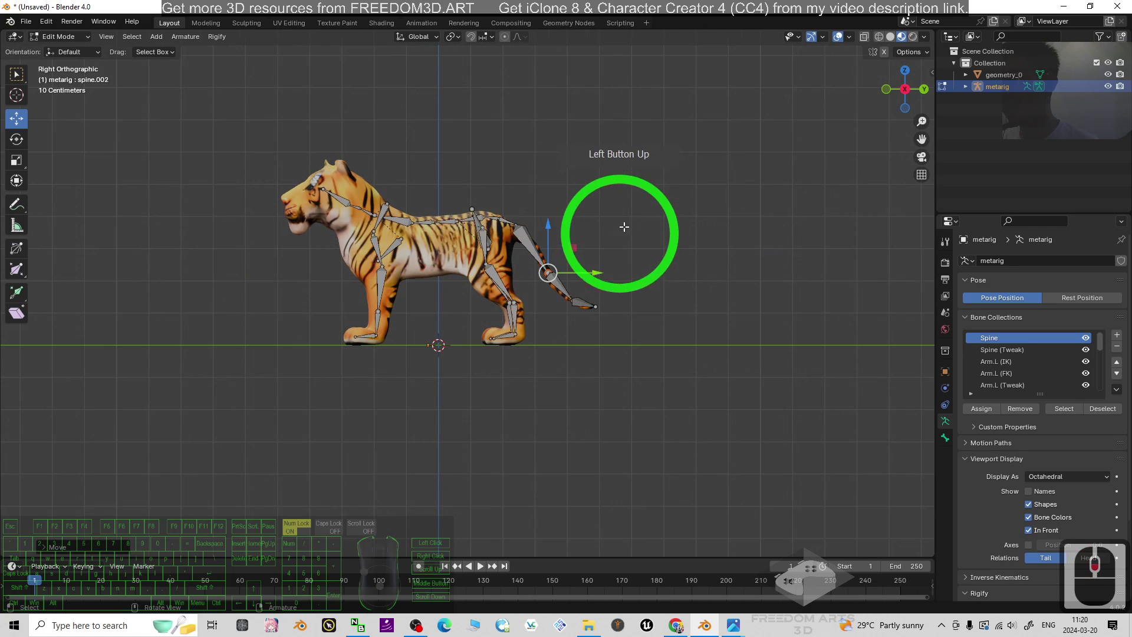
middle_drag(460, 139, 465, 172)
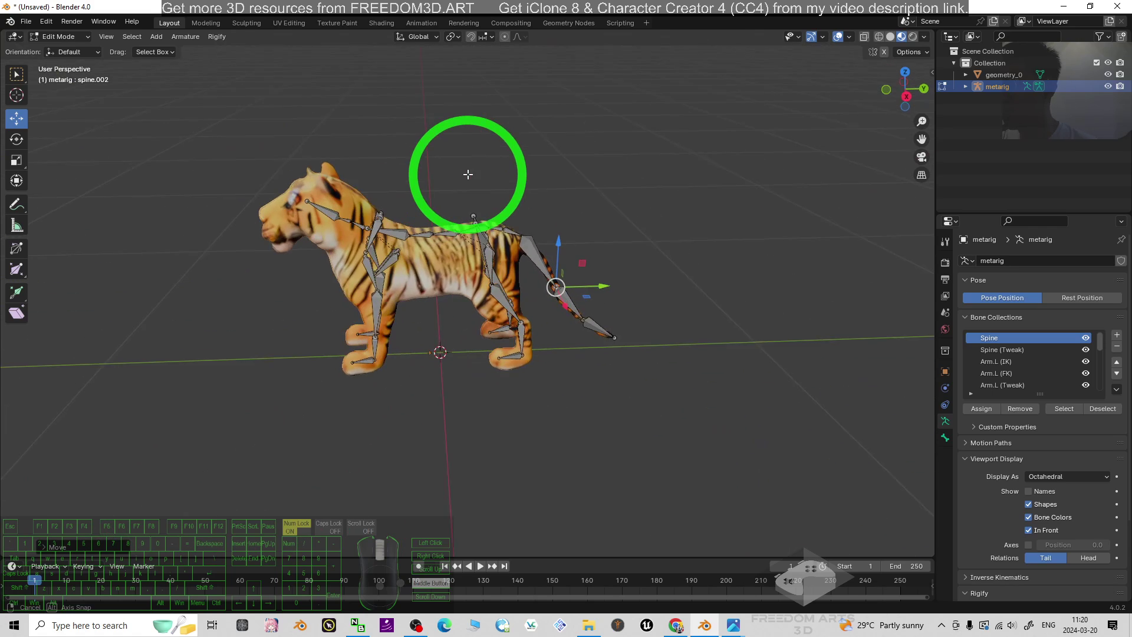
scroll(761, 245, up, 4)
scroll(631, 224, down, 1)
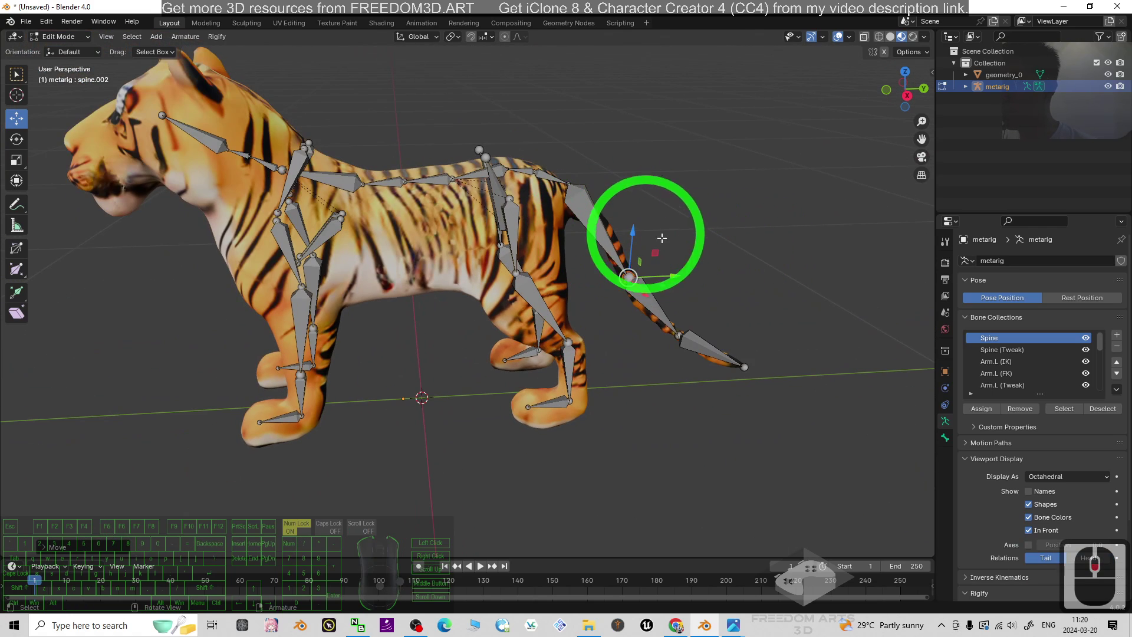
middle_drag(670, 273, 743, 189)
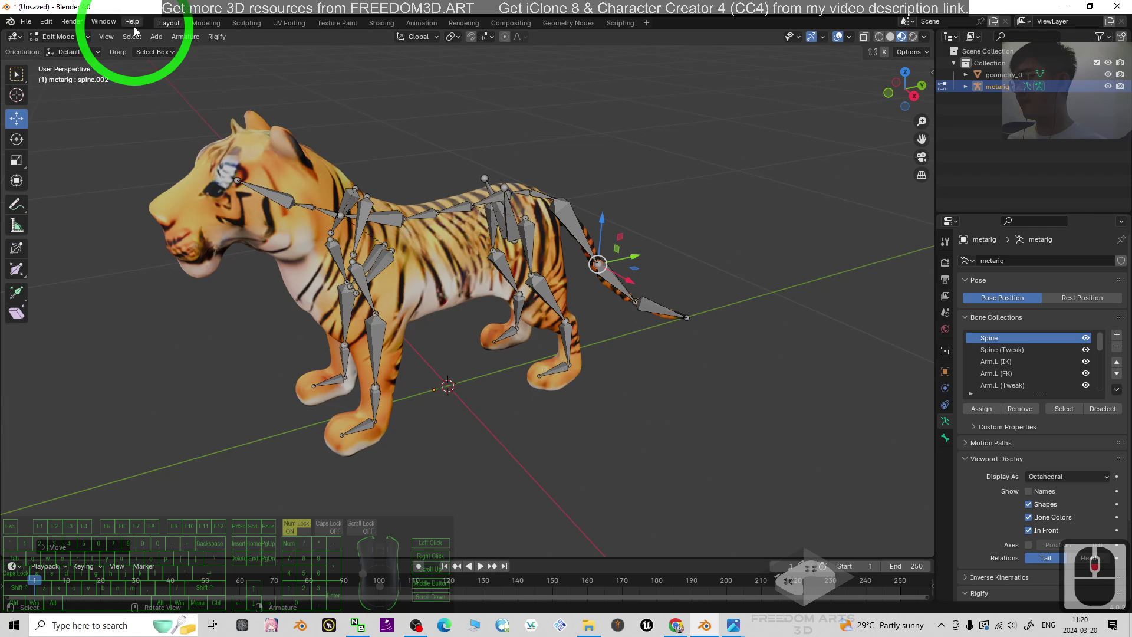
Return the rig to Object Mode and select the tiger mesh geometry_0
click(62, 37)
click(56, 50)
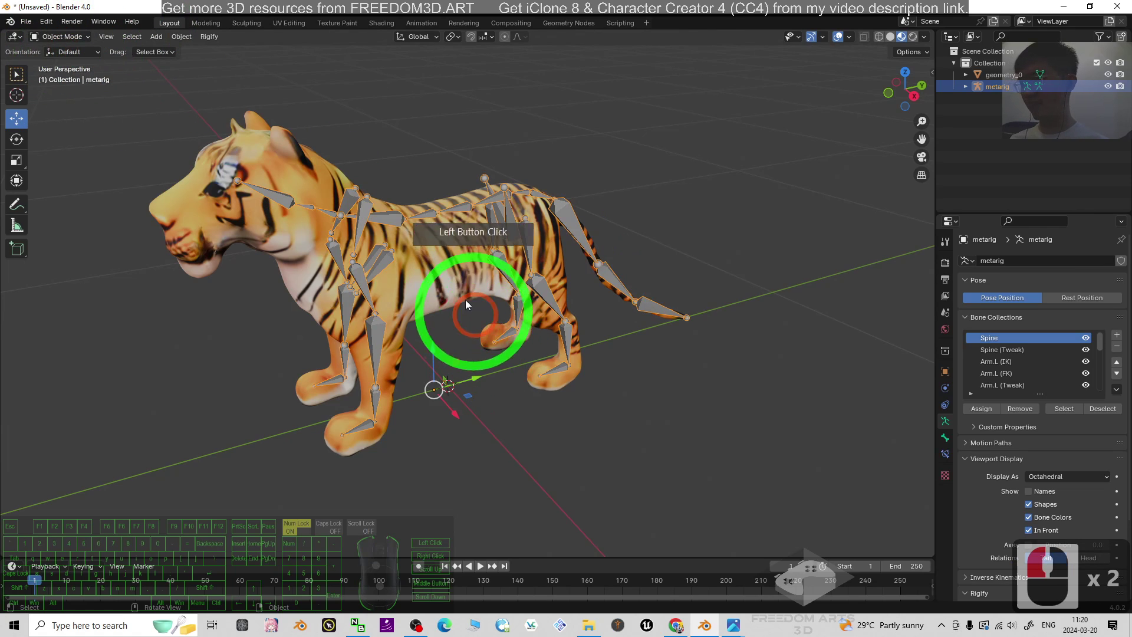
click(421, 274)
shift+middle_drag(443, 296, 496, 296)
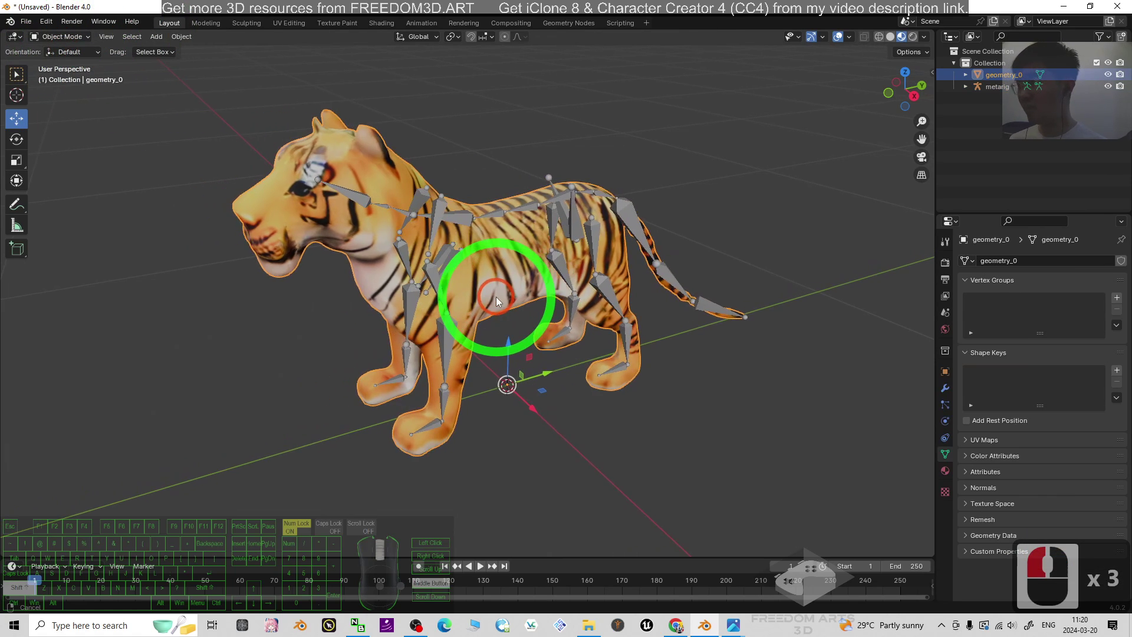
Enter Edit Mode on the tiger mesh and select all its vertices
click(62, 37)
click(62, 63)
click(765, 301)
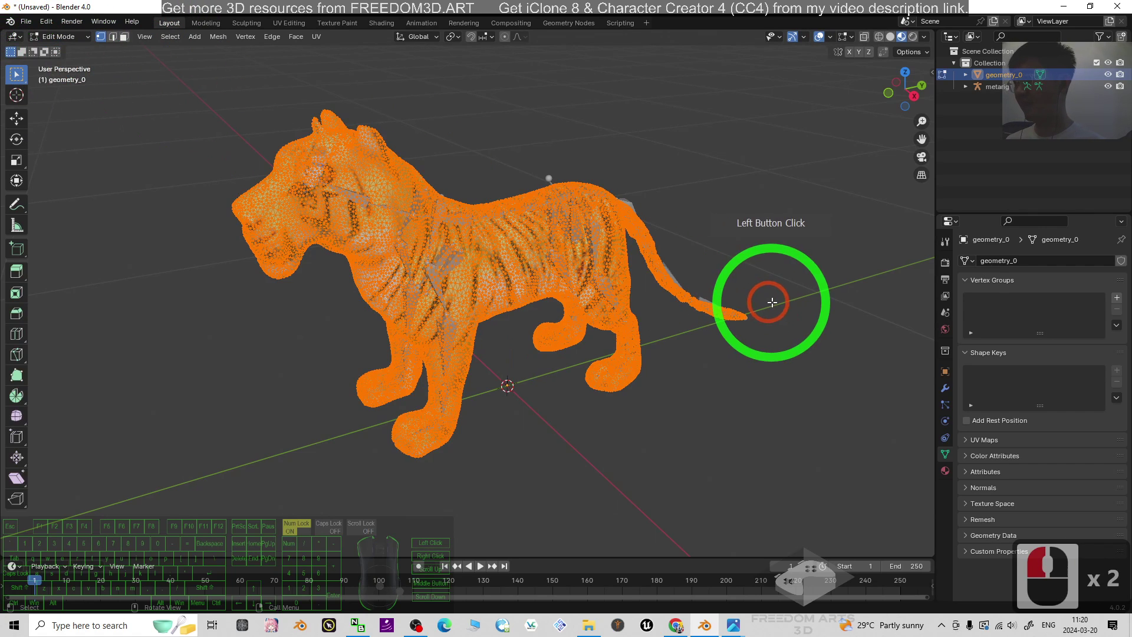
click(697, 392)
double_click(643, 439)
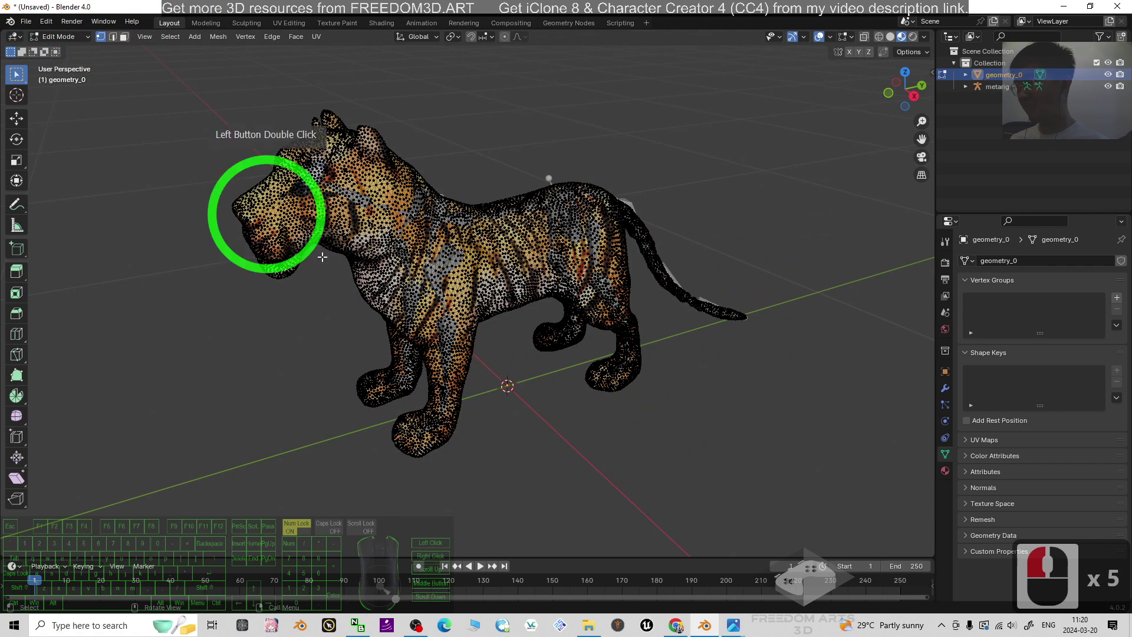
key(a)
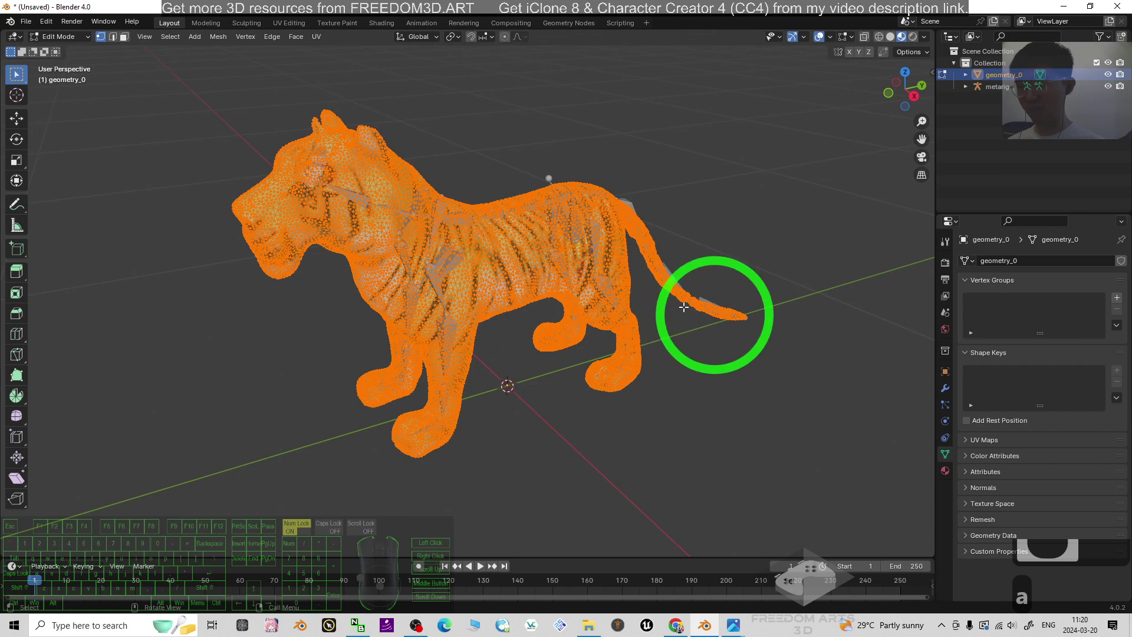
Merge the vertices by distance (0 removed) and return to Object Mode
right_click(559, 239)
mouse_move(532, 452)
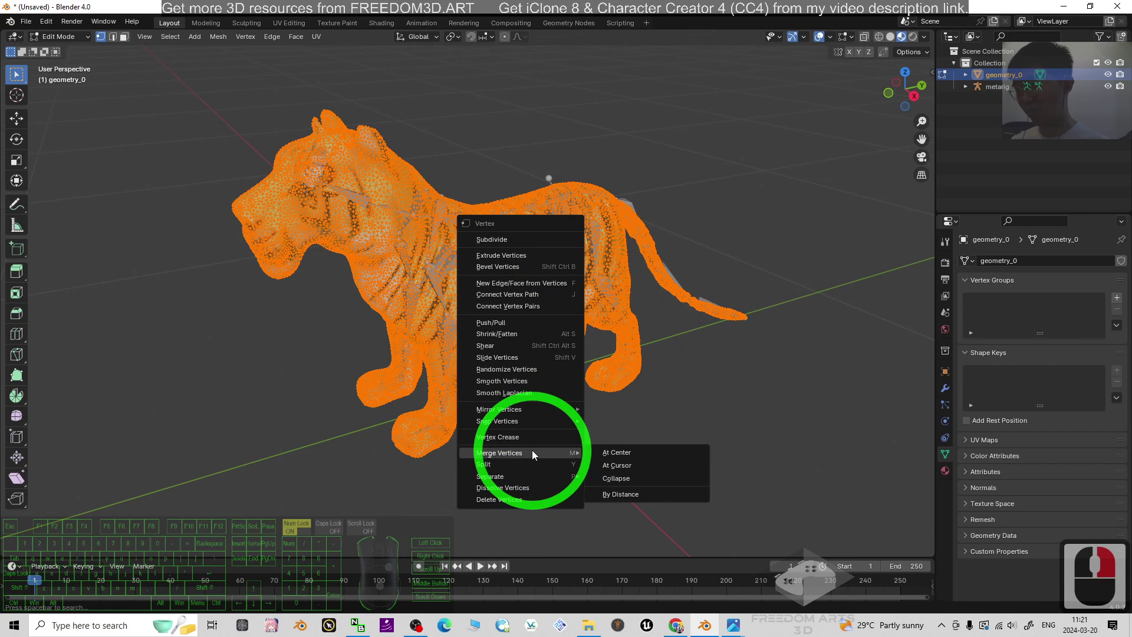
click(636, 494)
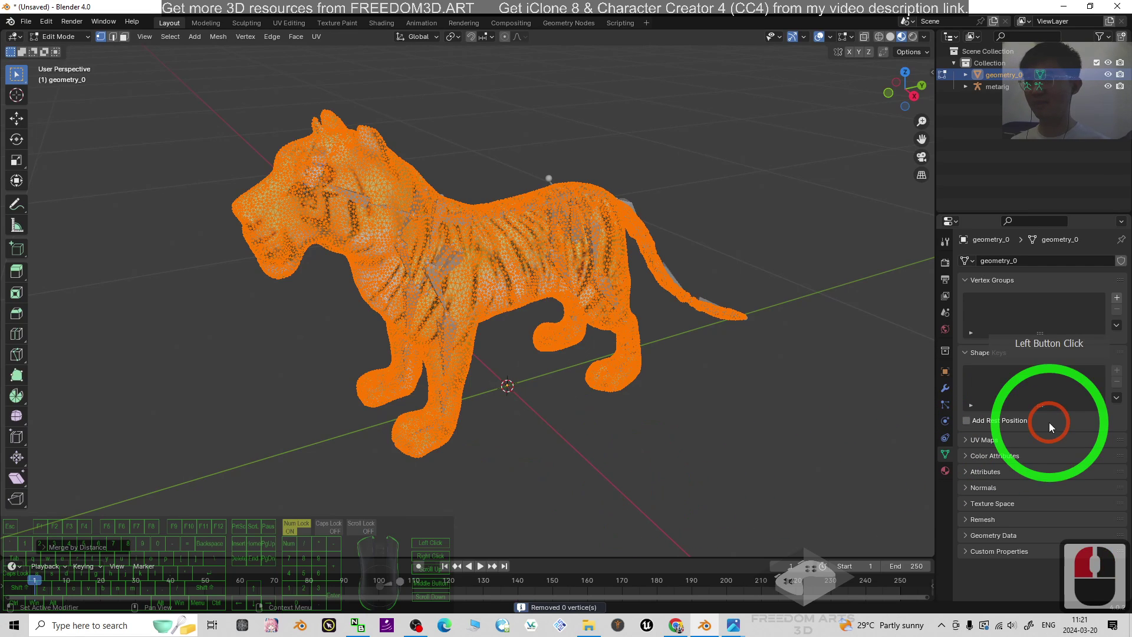
click(58, 36)
click(49, 52)
scroll(702, 316, up, 2)
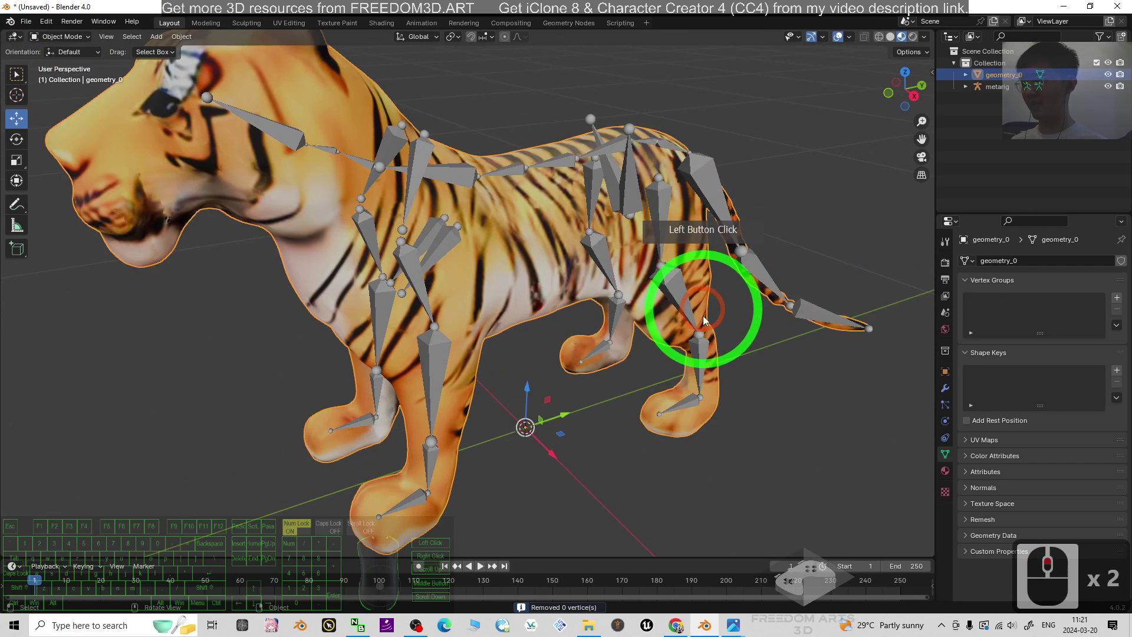
scroll(651, 399, down, 2)
Select the tiger mesh then the metarig, and parent With Automatic Weights
middle_drag(765, 436, 733, 404)
click(557, 282)
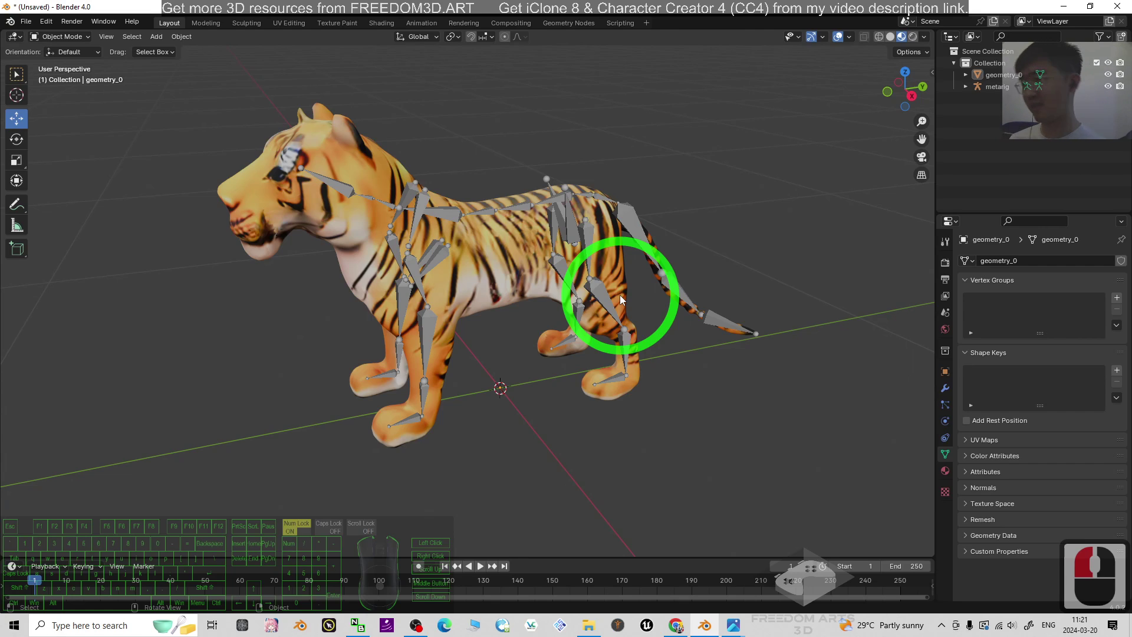
click(512, 291)
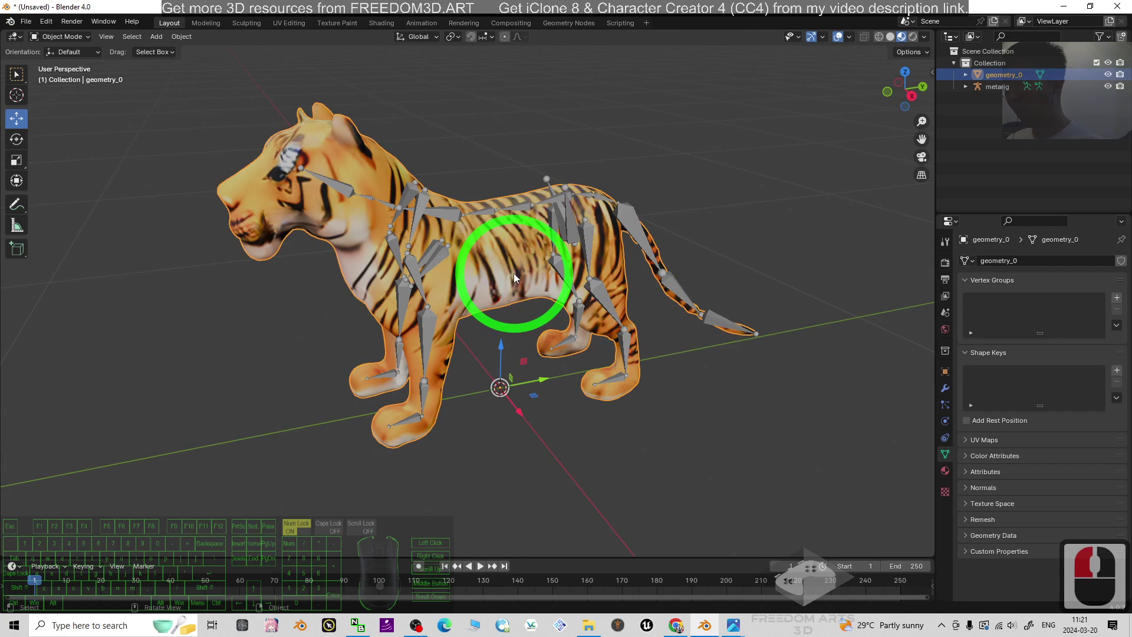
shift+click(455, 213)
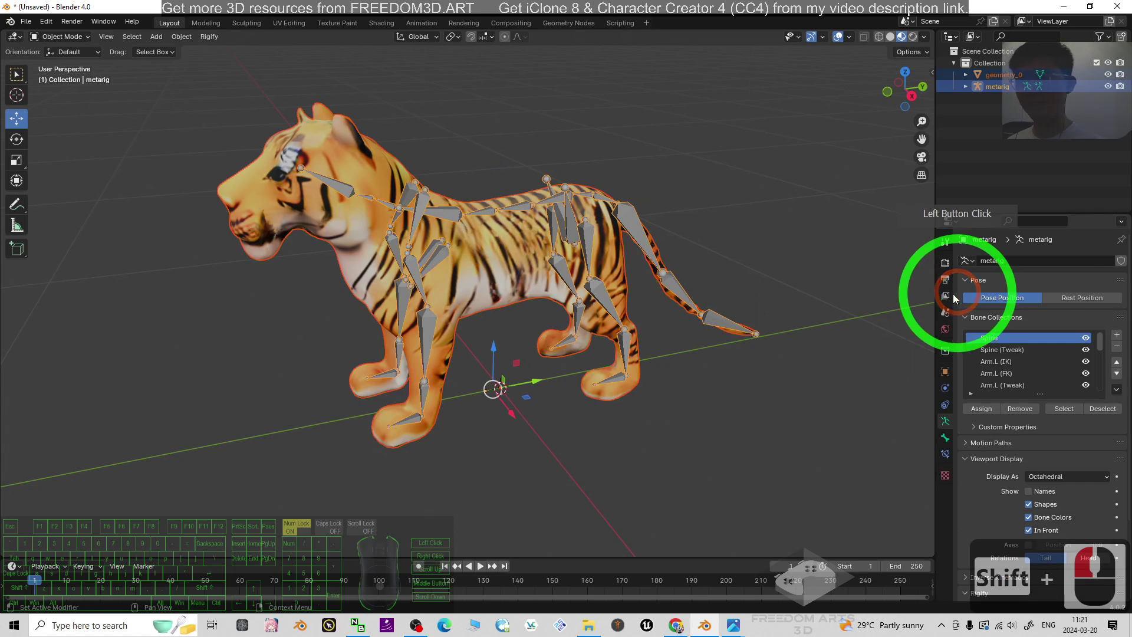
key(ctrl+p)
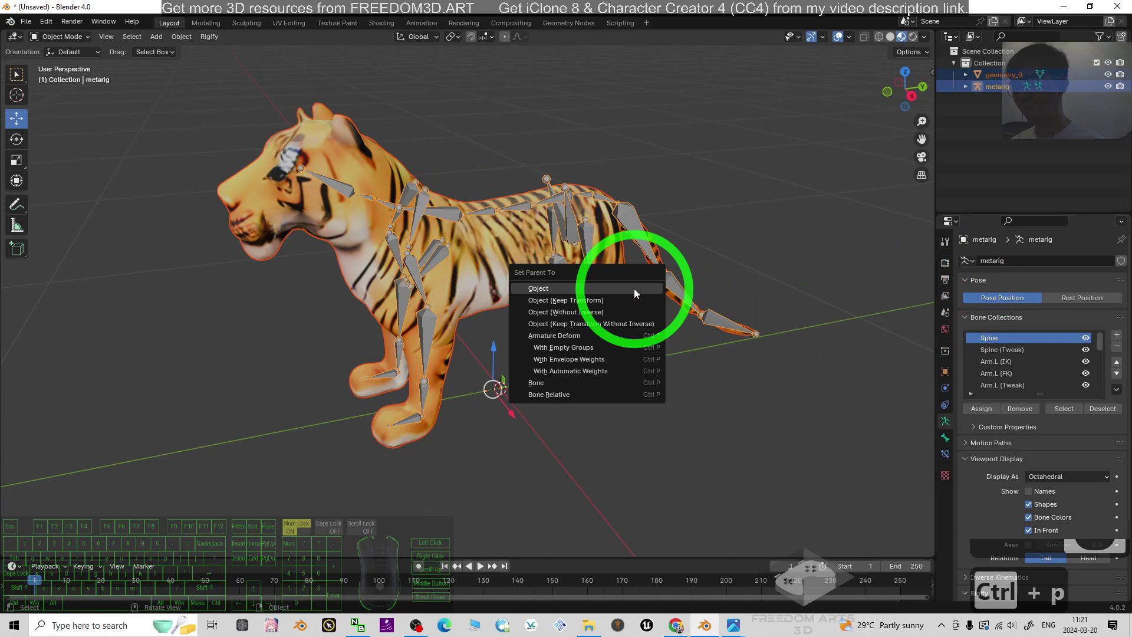
click(572, 371)
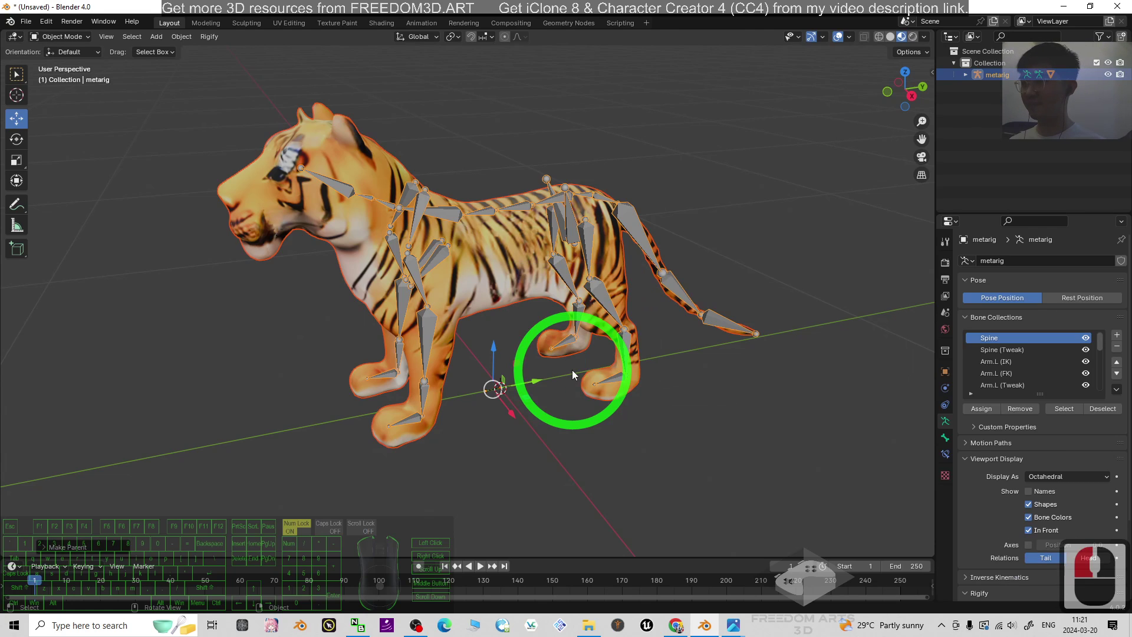
mouse_move(638, 339)
middle_down()
mouse_move(670, 339)
mouse_move(546, 356)
mouse_move(625, 346)
middle_up()
Put the metarig into Pose Mode
click(307, 189)
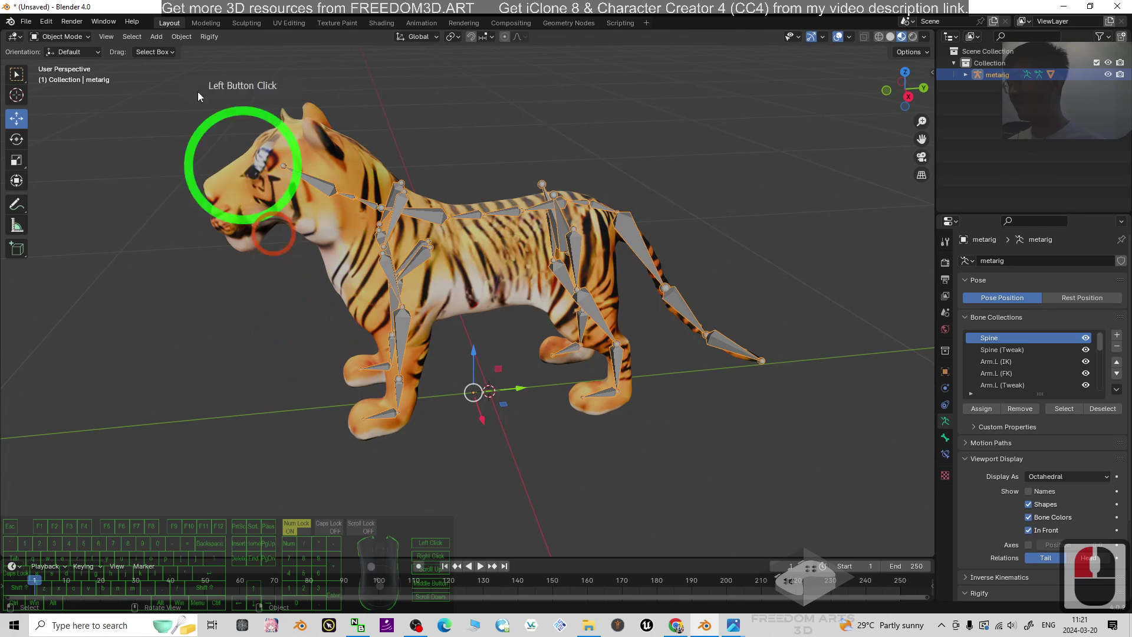
click(62, 36)
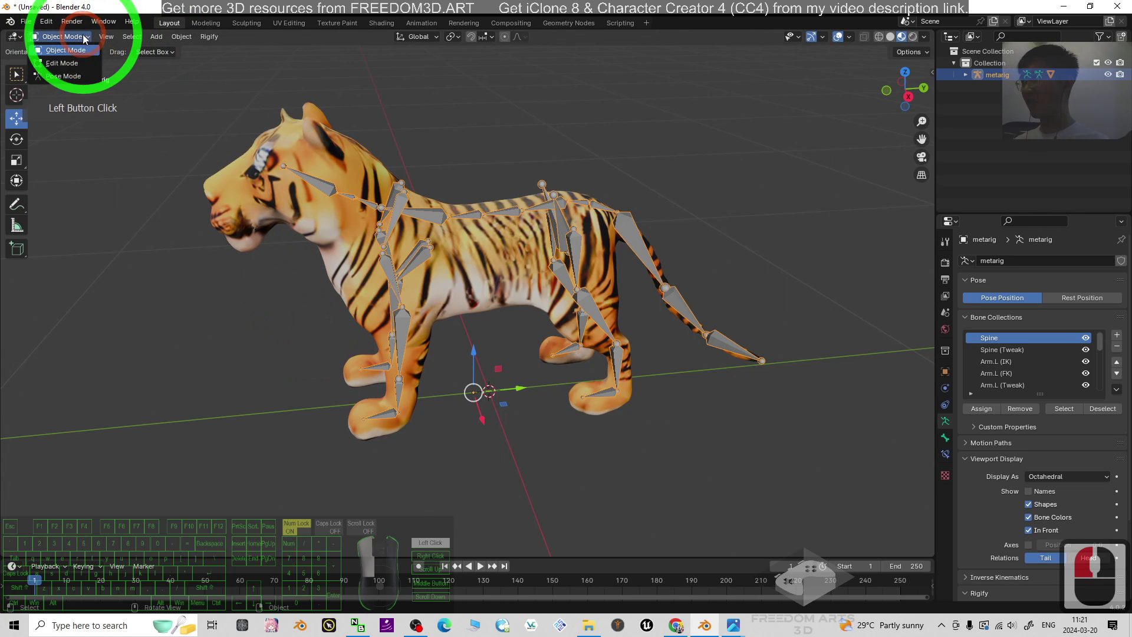
click(59, 76)
Rotate the head bone spine.011 slightly around the vertical axis
click(324, 190)
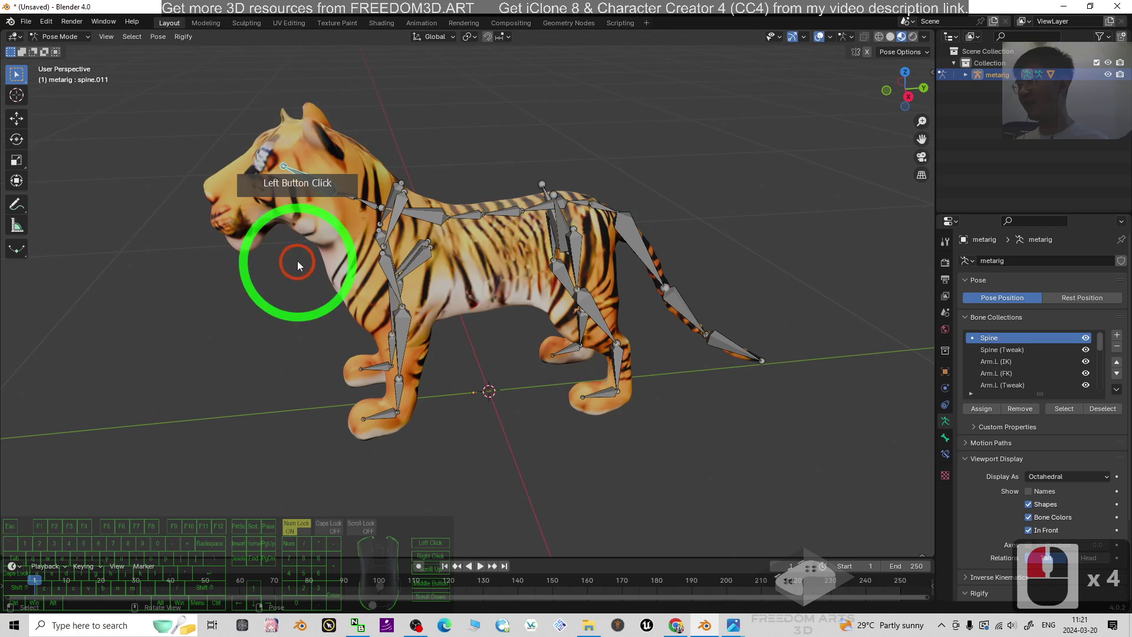
middle_drag(341, 265, 323, 286)
click(16, 139)
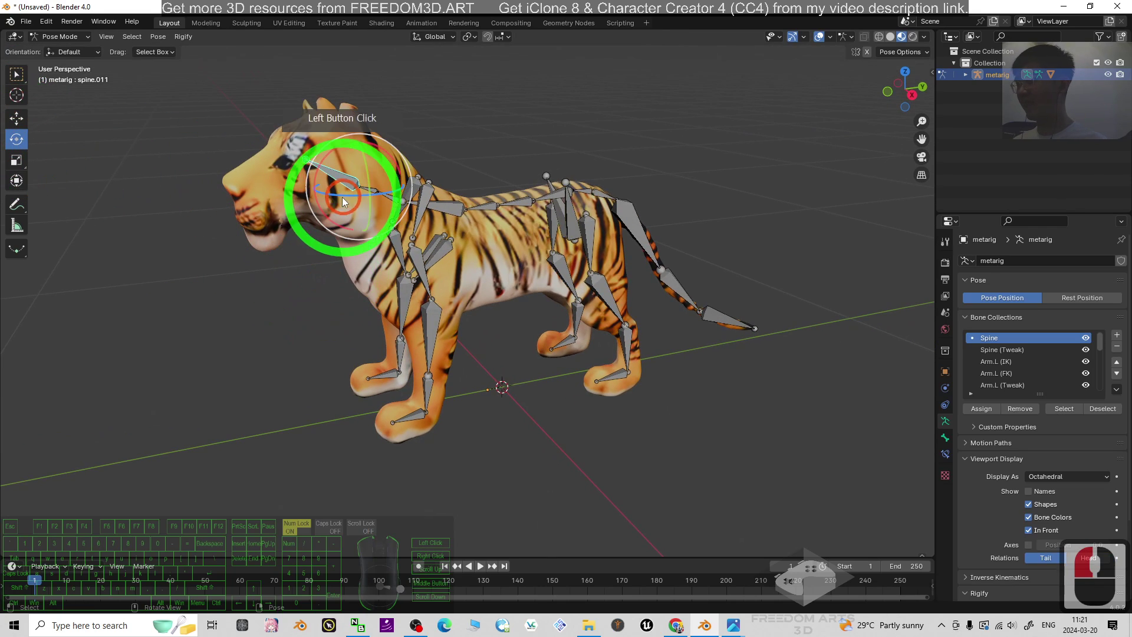
drag(343, 193, 378, 196)
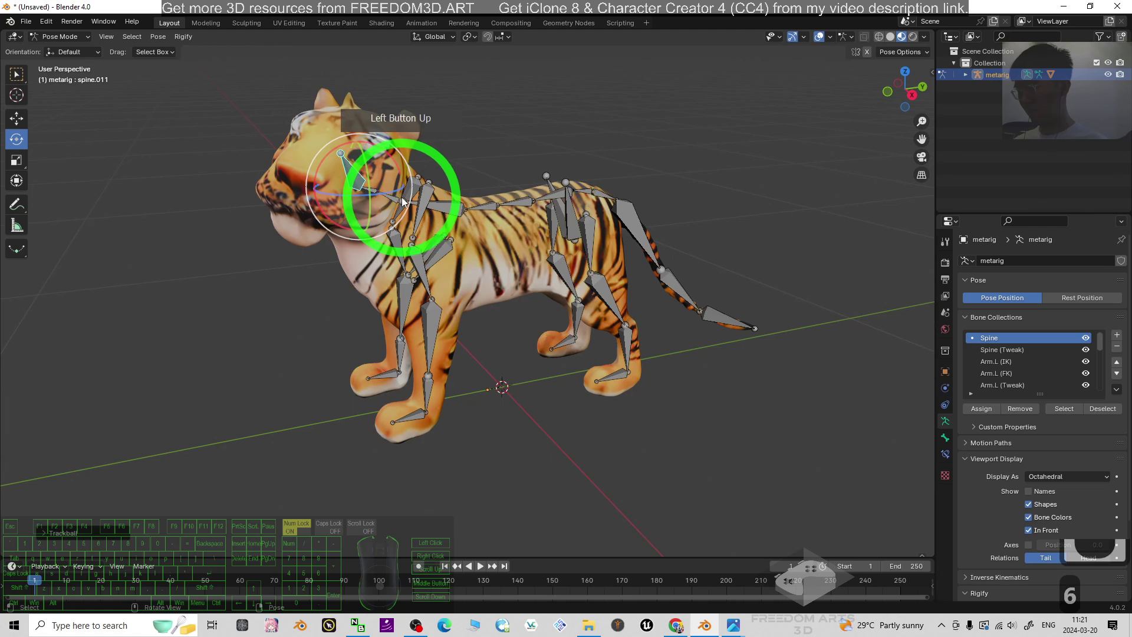
middle_drag(378, 196, 338, 192)
key(ctrl+z)
drag(338, 194, 329, 192)
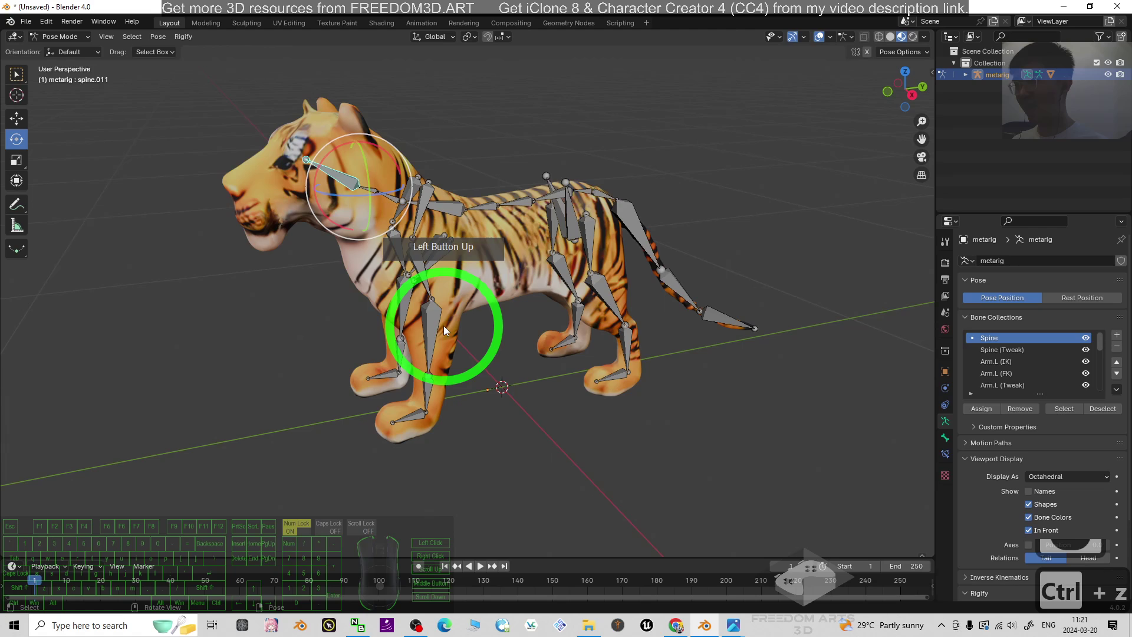
Test-rotate the front left shin and thigh bones, undoing the leg swing
click(416, 353)
drag(396, 285, 511, 269)
click(423, 253)
drag(422, 253, 629, 404)
key(ctrl+z)
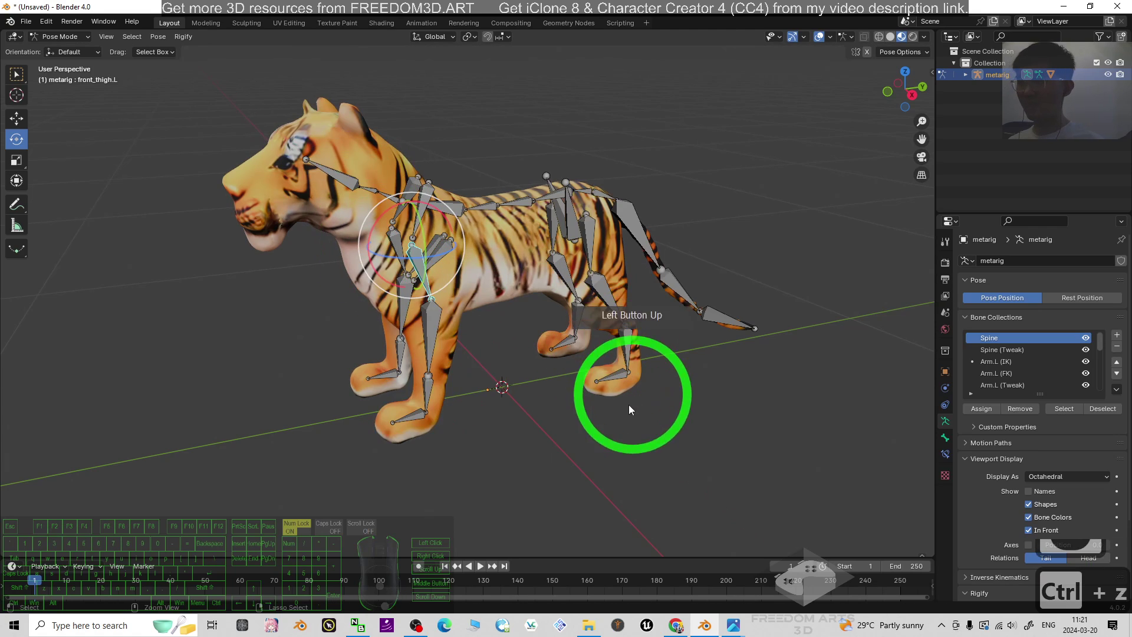
middle_drag(628, 404, 589, 353)
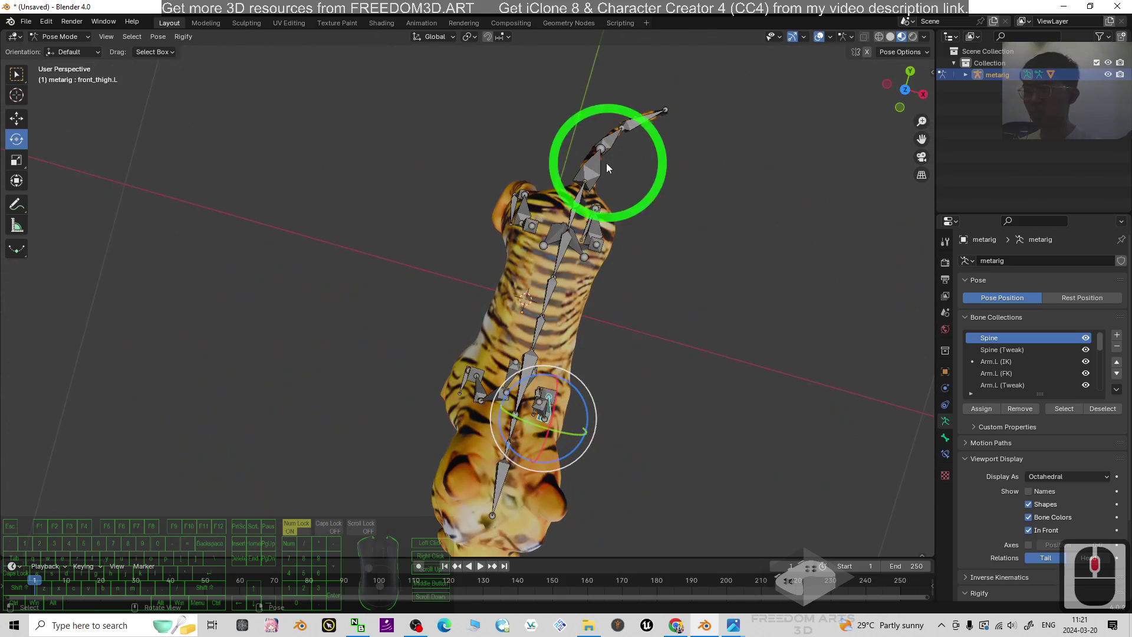
In top view, bend the spine.002 bone sideways and rotate the spine.001 and spine bones
click(906, 92)
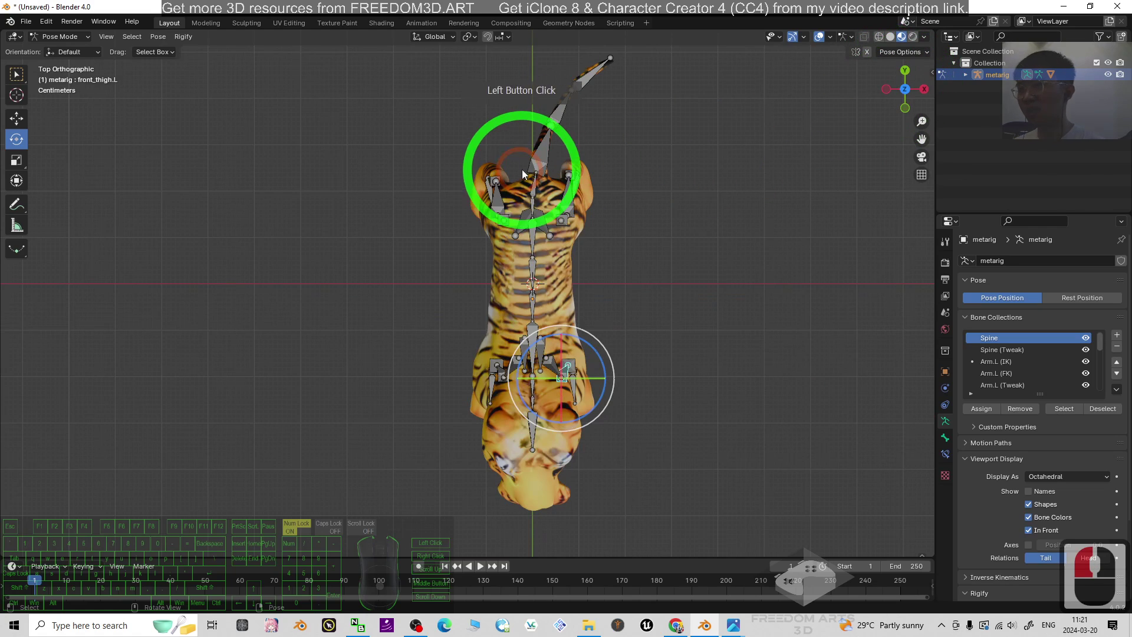
click(578, 140)
drag(580, 144, 542, 36)
click(543, 101)
click(543, 62)
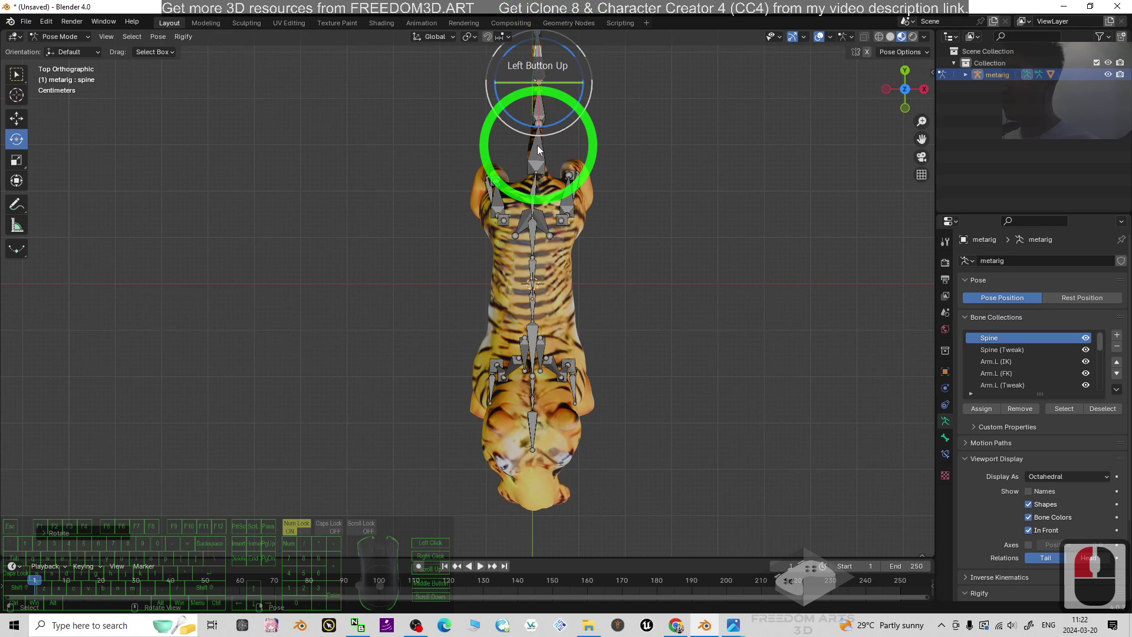
drag(539, 139, 560, 75)
click(550, 132)
drag(550, 133, 536, 91)
Rotate spine.001 and spine slightly to test the back bend, viewing the tiger from the side
click(548, 82)
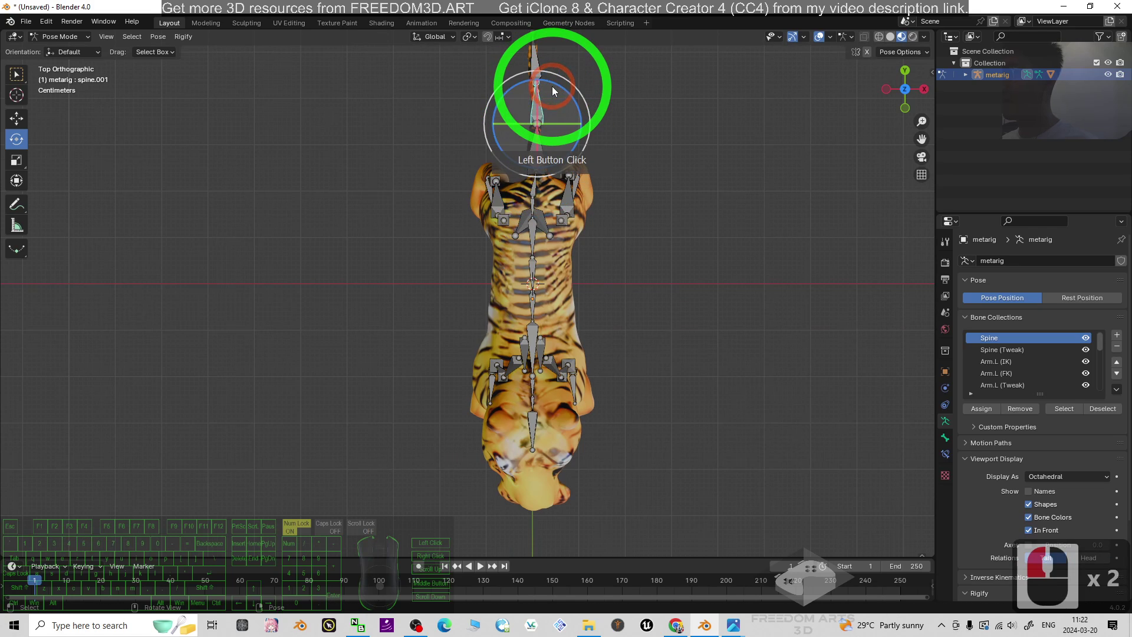
shift+middle_drag(686, 158, 579, 211)
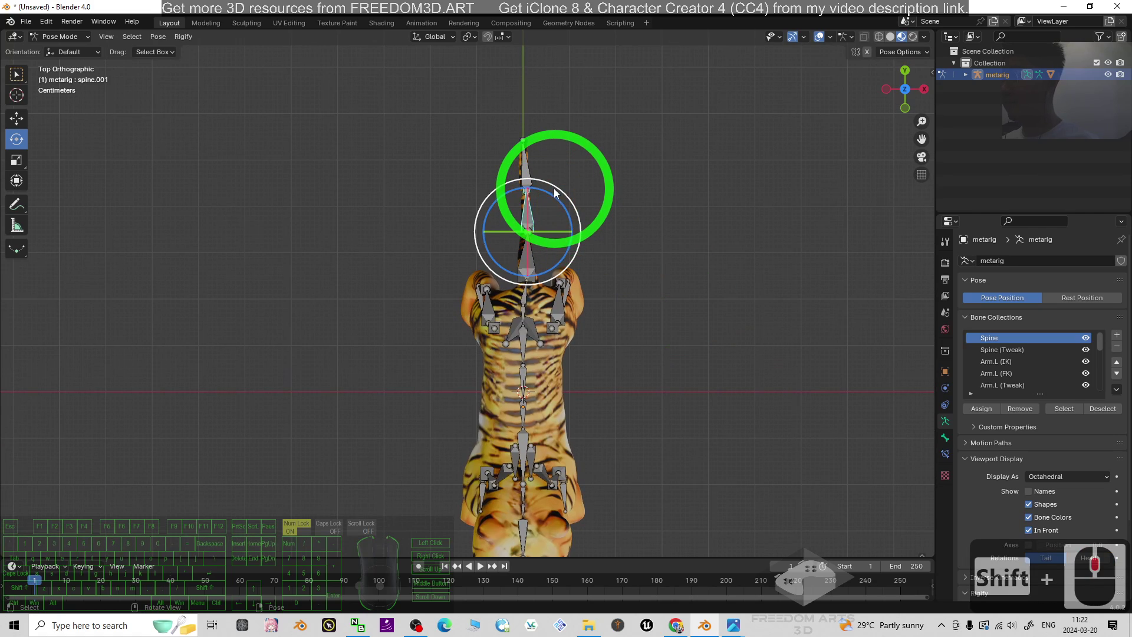
mouse_move(552, 199)
mouse_down()
mouse_move(531, 170)
mouse_move(547, 157)
mouse_move(547, 210)
mouse_up()
double_click(531, 171)
drag(546, 151, 551, 154)
double_click(776, 472)
middle_drag(776, 472, 638, 349)
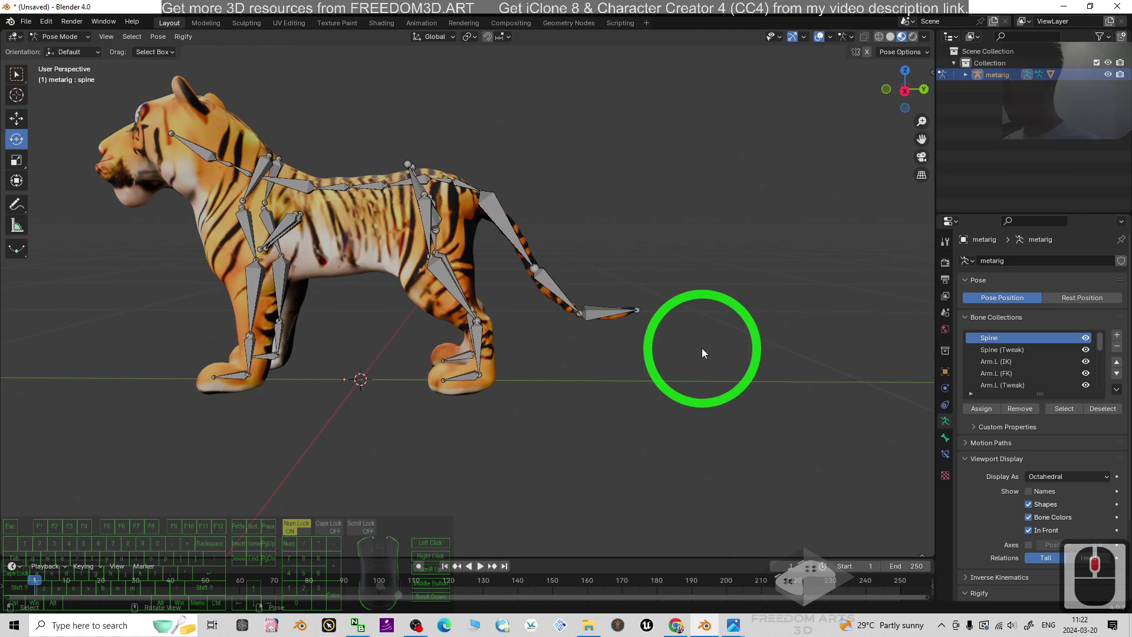
middle_drag(284, 345, 1045, 122)
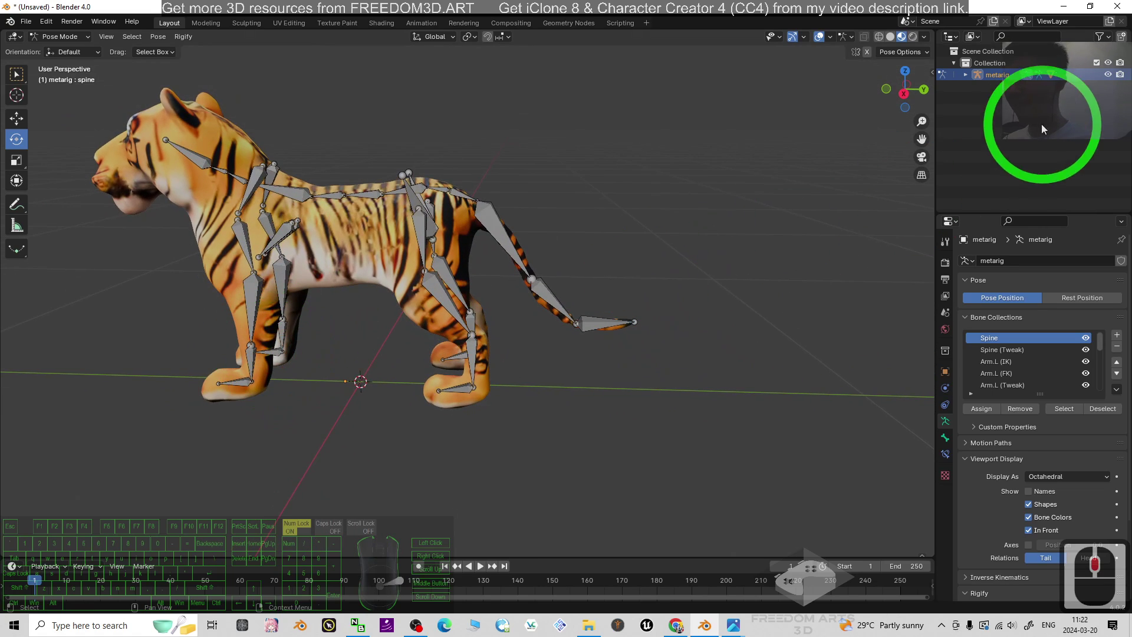
In a straight side view, test-rotate the tiger's hind foot bone slightly
click(904, 94)
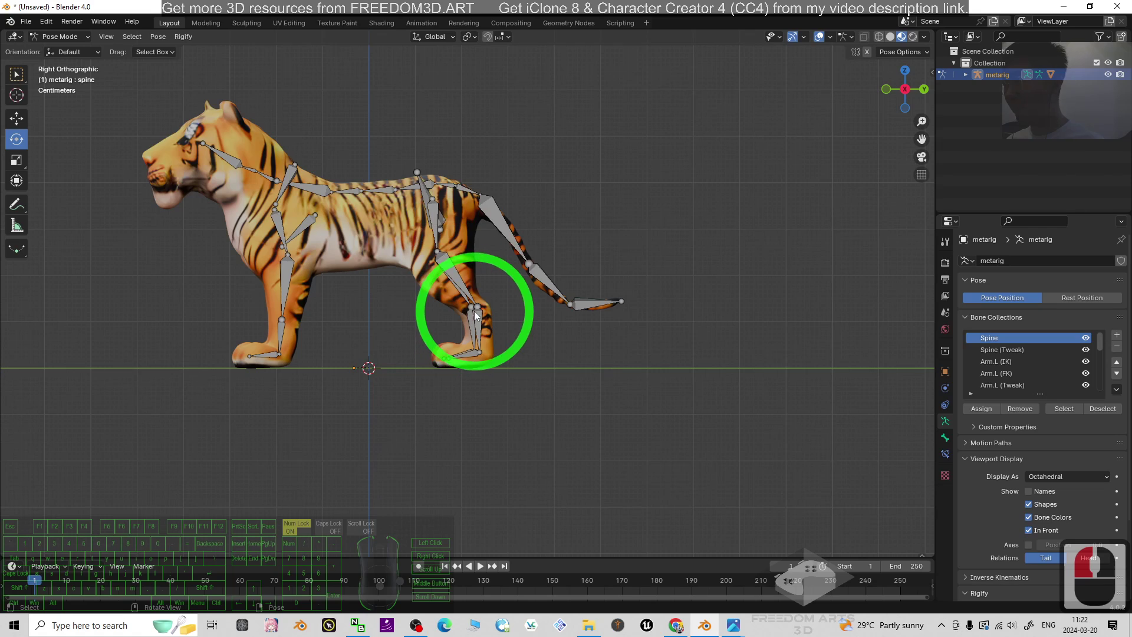
drag(477, 310, 69, 103)
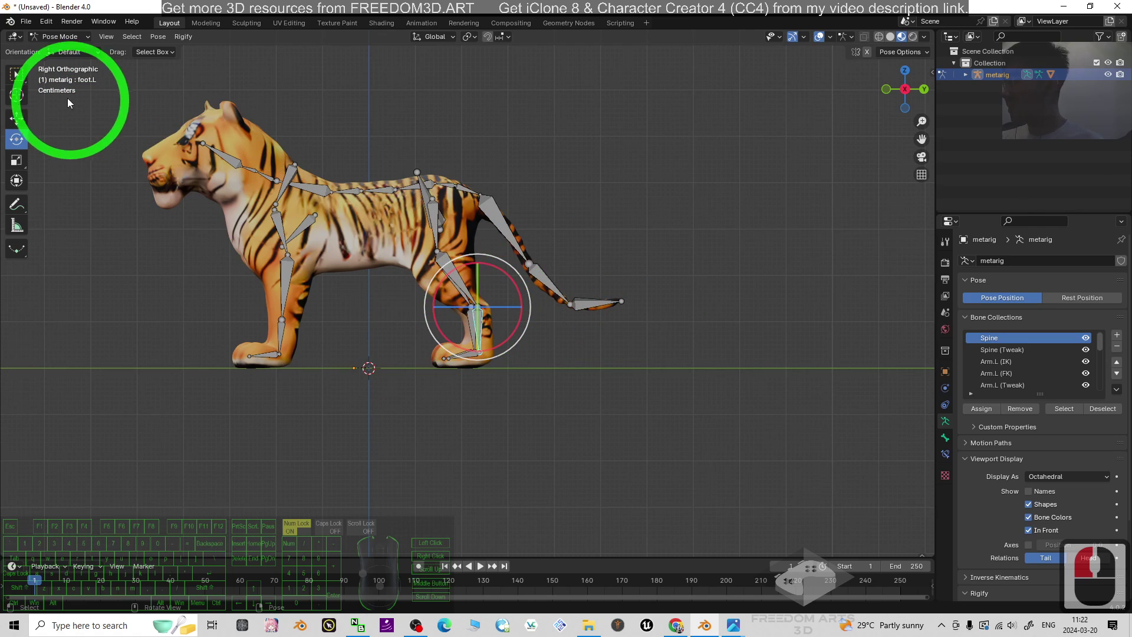
click(18, 119)
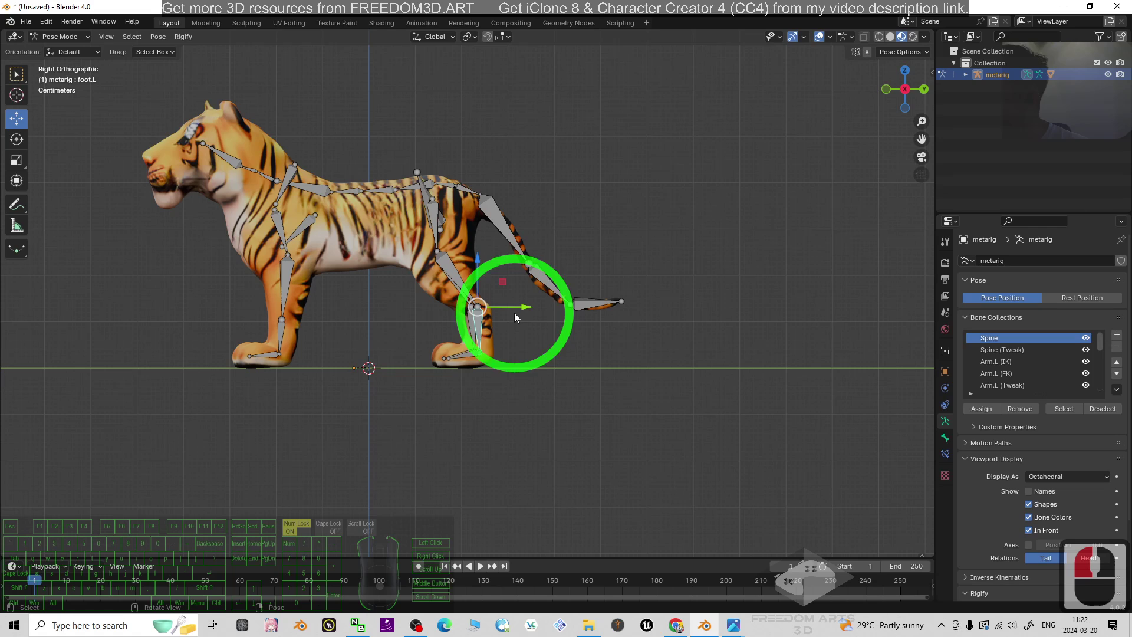
drag(530, 312, 589, 377)
Rotate the shin.L, foot.L and toe.L bones in turn, then orbit around the rig
scroll(588, 376, up, 2)
click(463, 262)
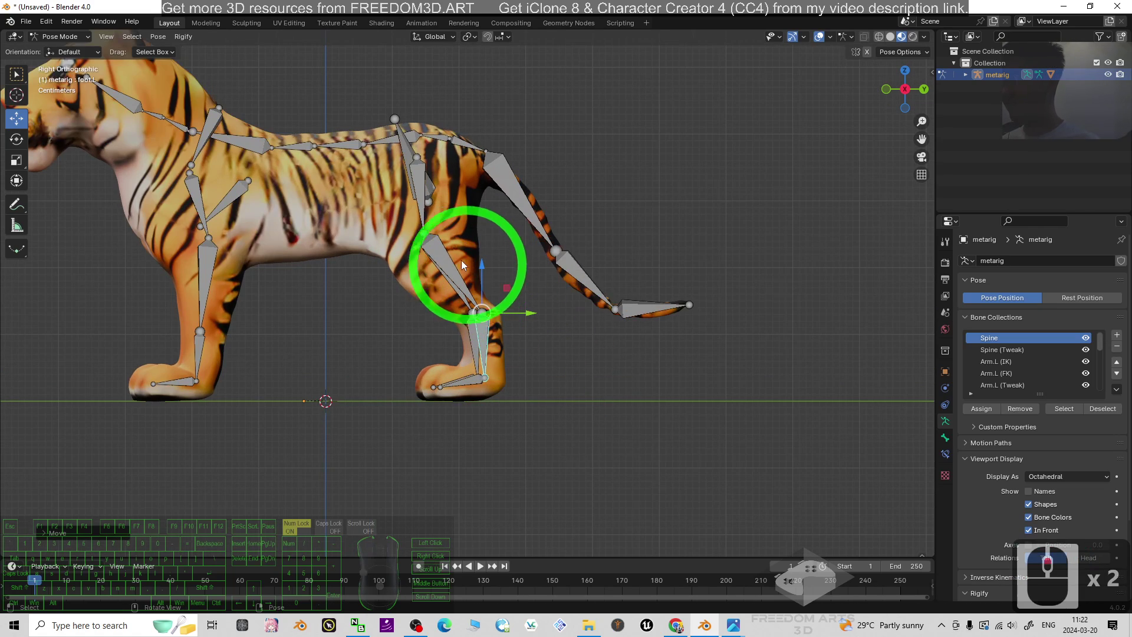
click(35, 36)
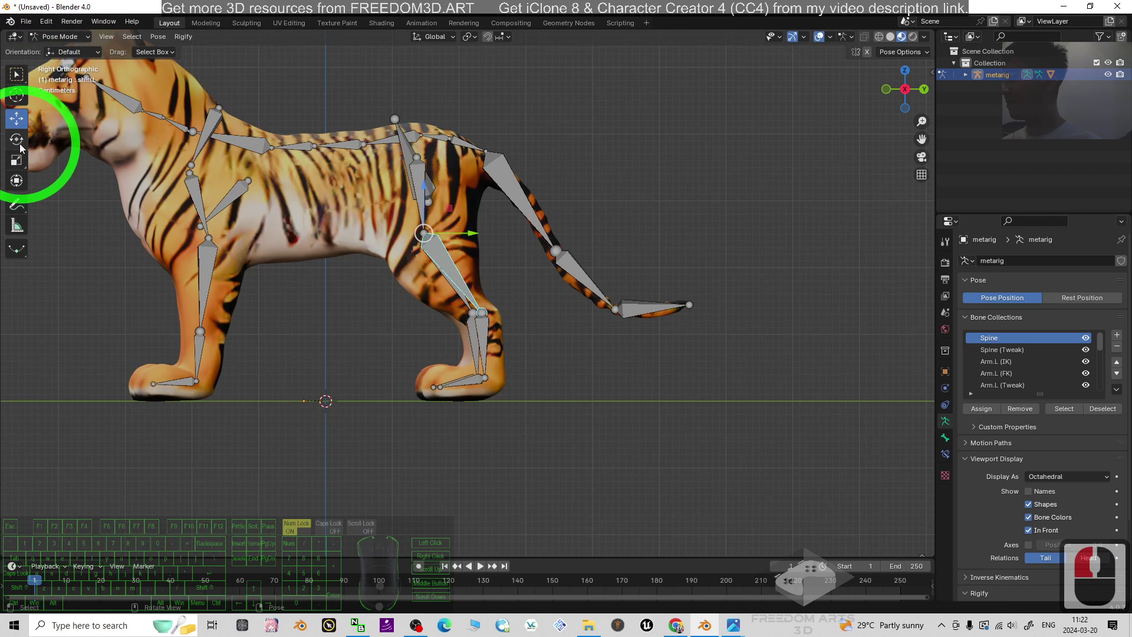
drag(451, 196, 454, 203)
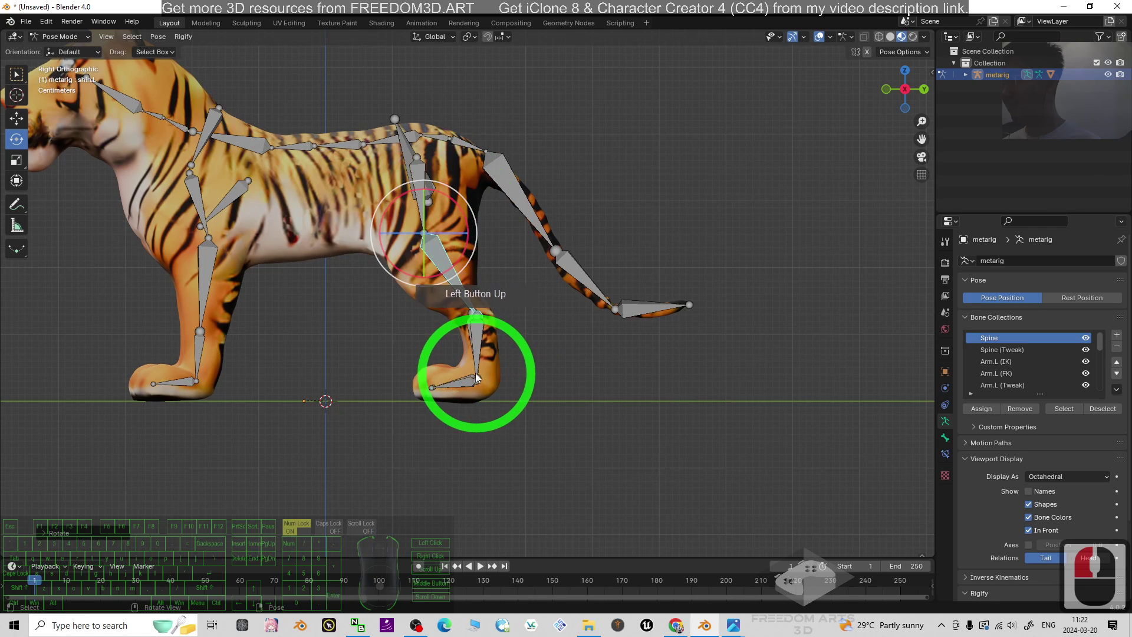
click(482, 310)
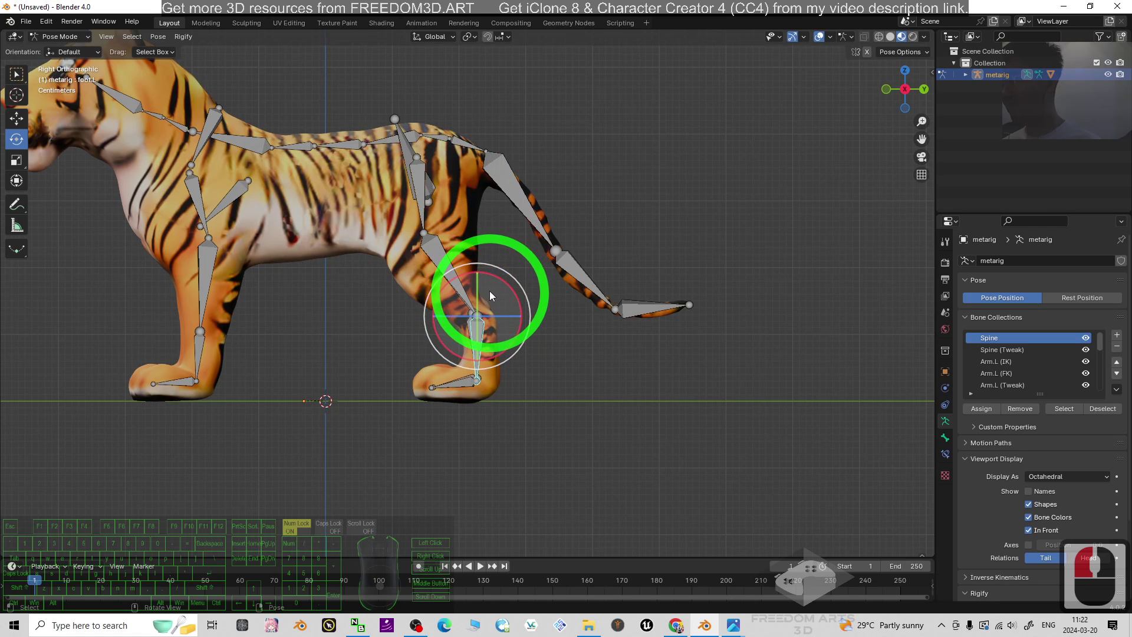
drag(494, 278, 489, 273)
click(476, 380)
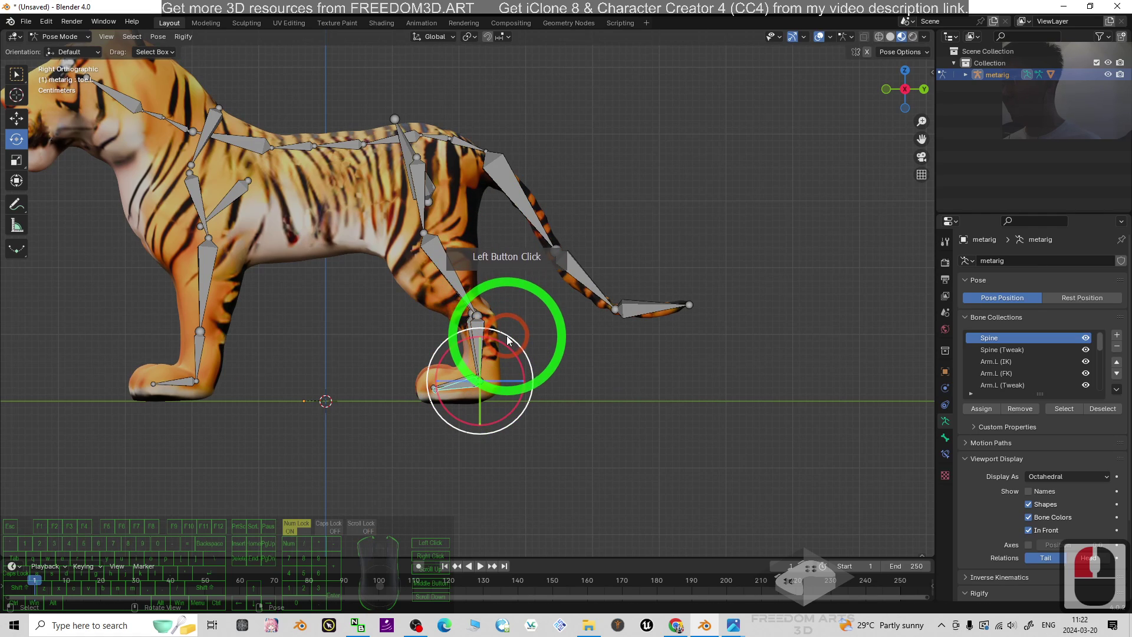
drag(504, 346, 505, 348)
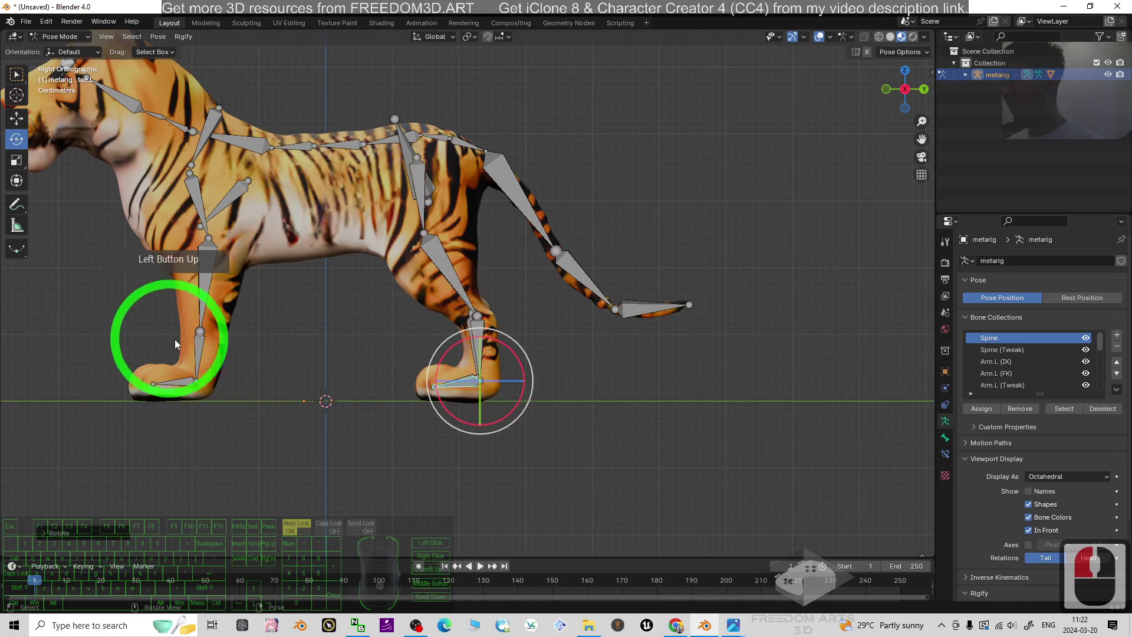
middle_drag(171, 336, 233, 392)
middle_drag(352, 371, 840, 362)
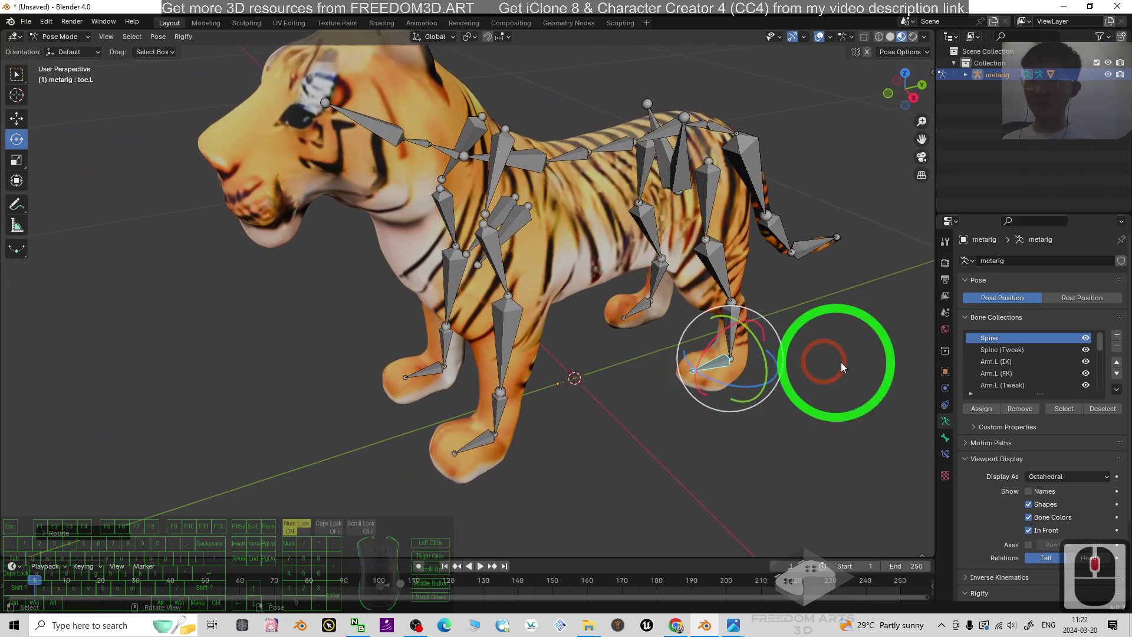
click(856, 338)
mouse_move(597, 257)
middle_down()
mouse_move(550, 421)
mouse_move(737, 387)
mouse_move(563, 397)
mouse_move(763, 232)
mouse_move(778, 232)
middle_up()
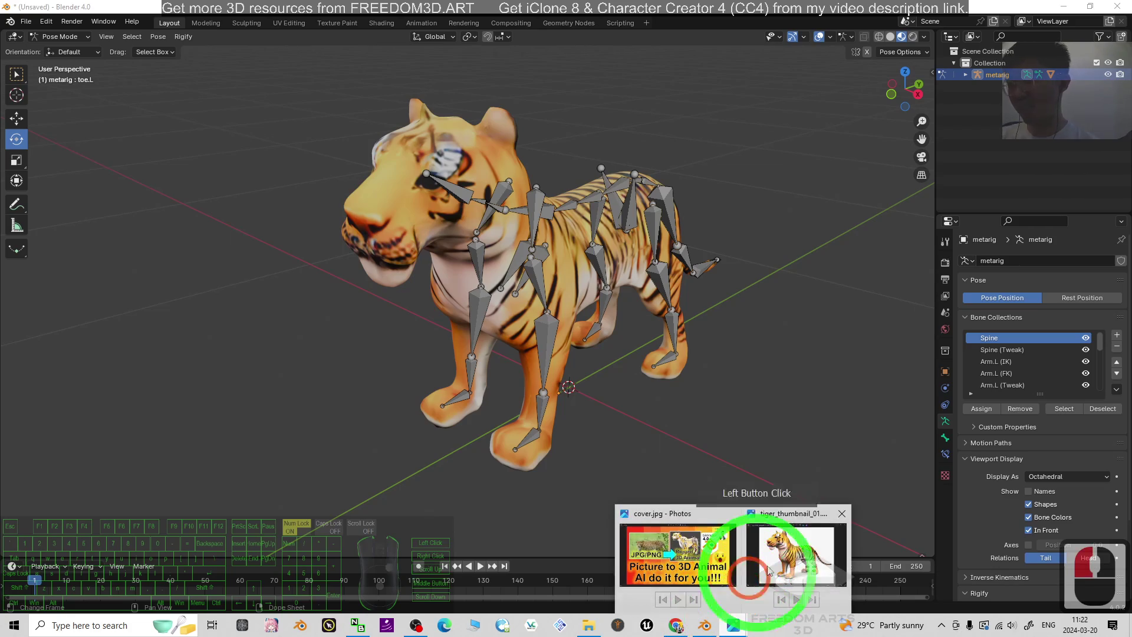
click(695, 568)
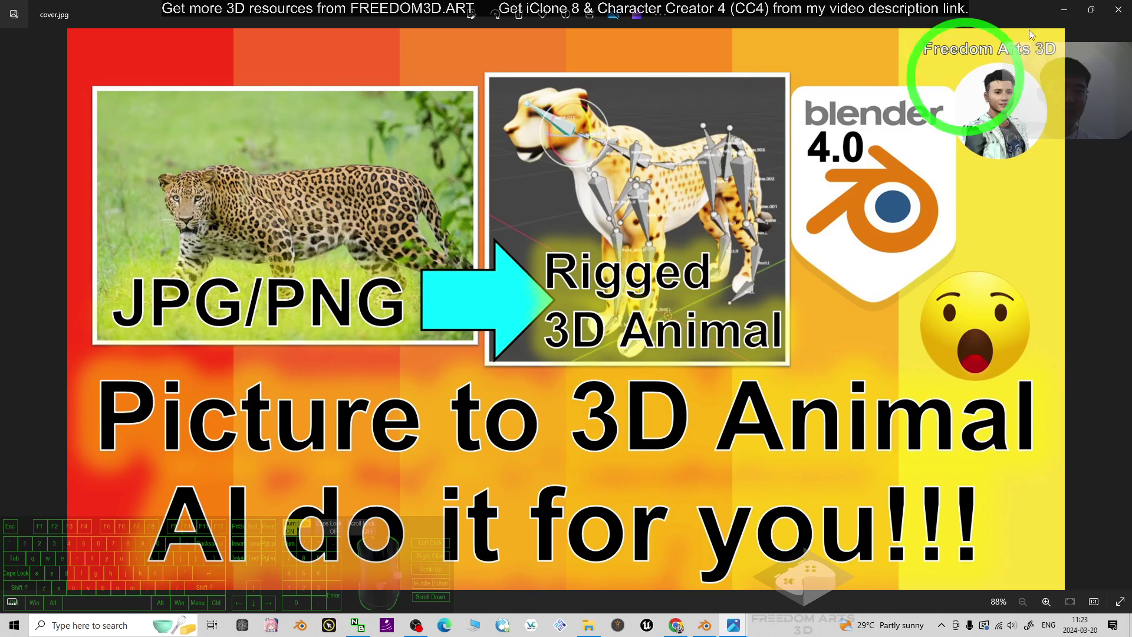
click(1063, 11)
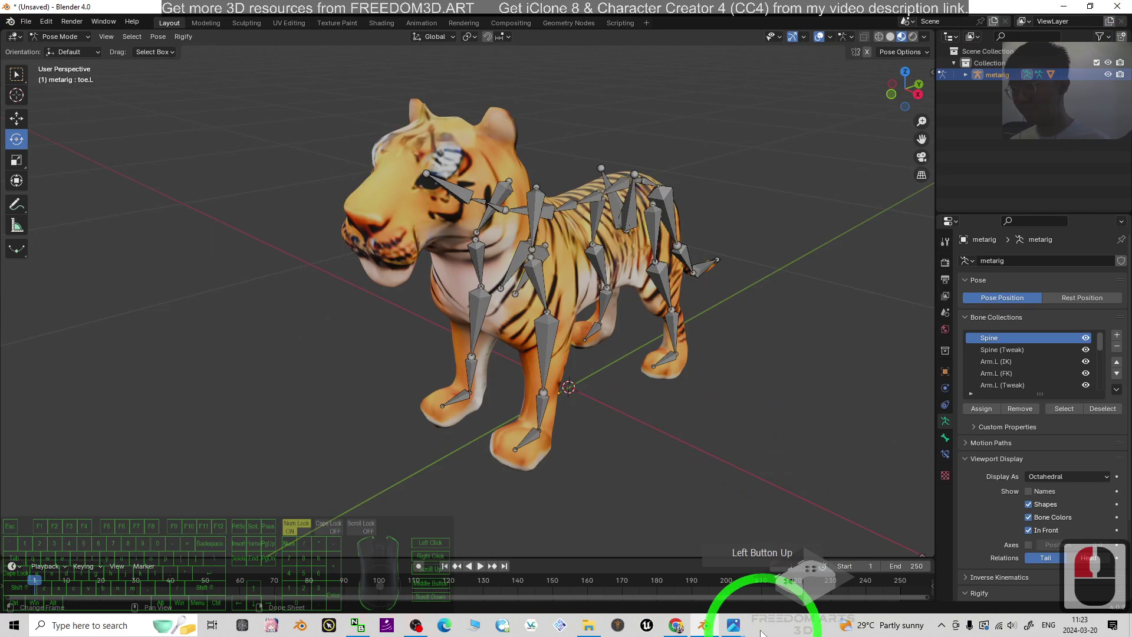
Swing the shin.L bone back about 30 degrees, and undo a trial foot.L rotation
click(430, 336)
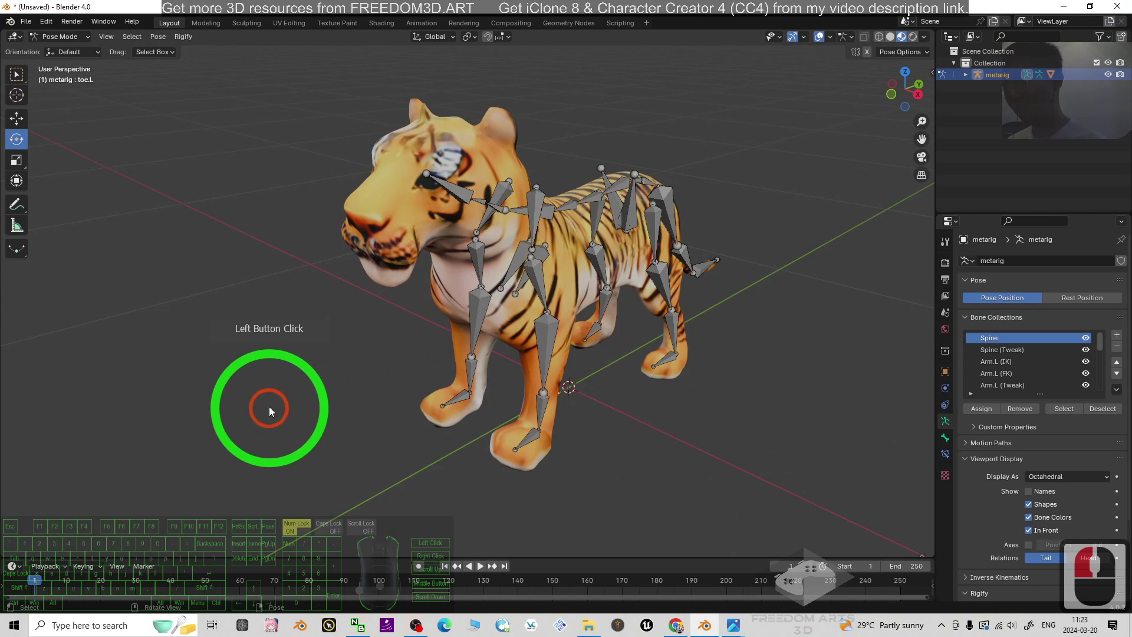
middle_drag(265, 405, 224, 401)
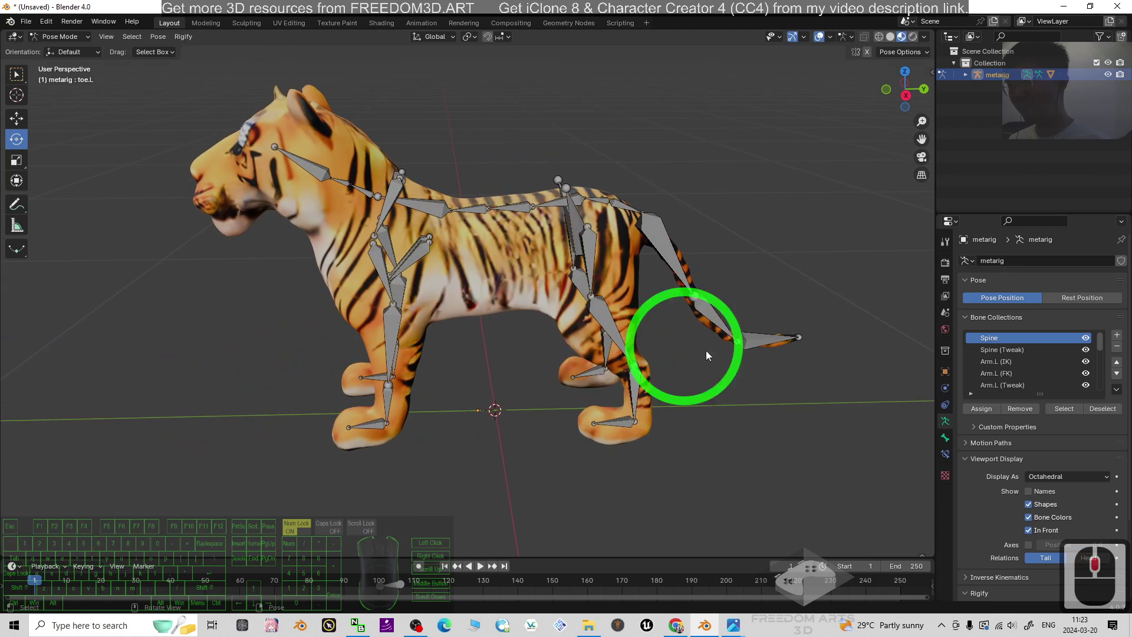
click(611, 321)
drag(624, 283, 557, 302)
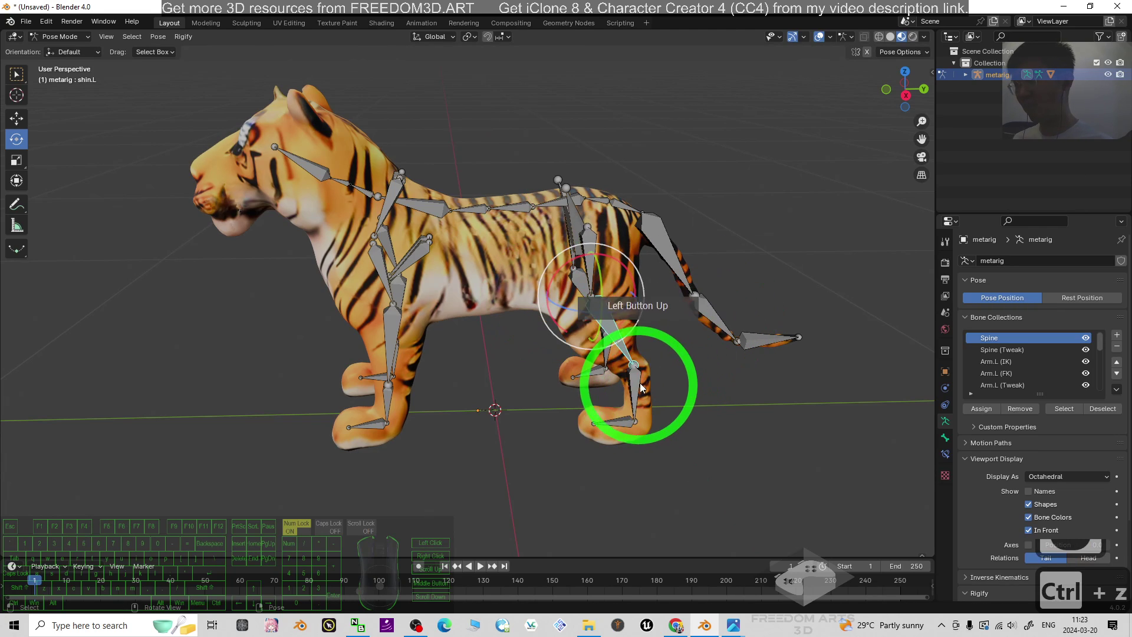
click(620, 366)
drag(598, 354, 743, 406)
key(ctrl+z)
Freely rotate the head bone spine.011, then bring up cover.jpg full-screen in Photos
click(614, 427)
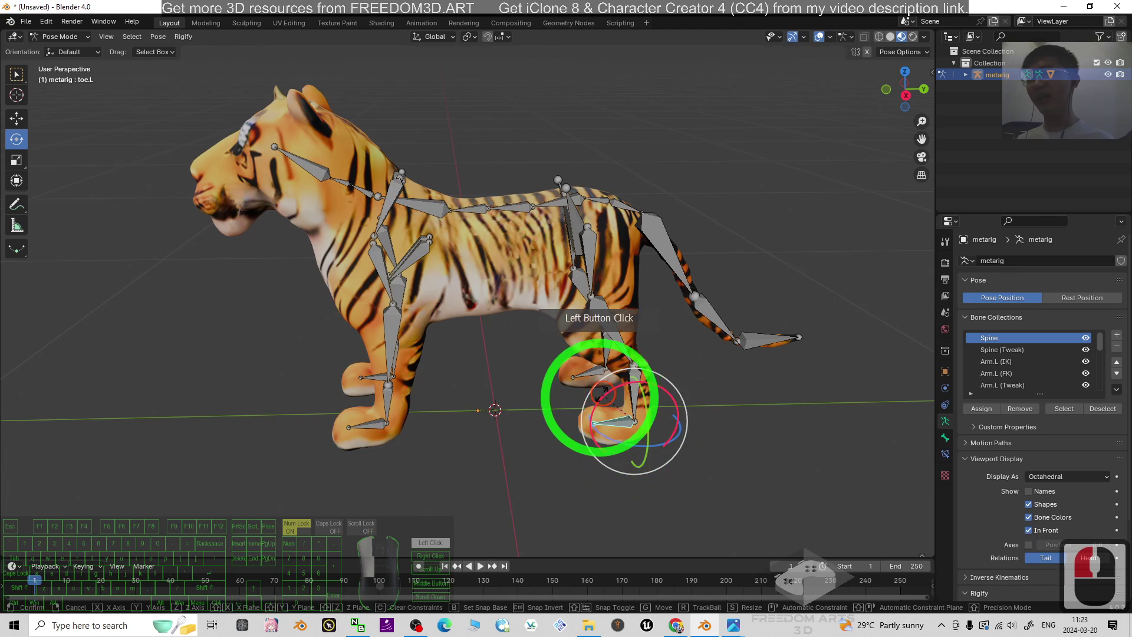
click(353, 377)
middle_drag(342, 380, 413, 353)
click(425, 243)
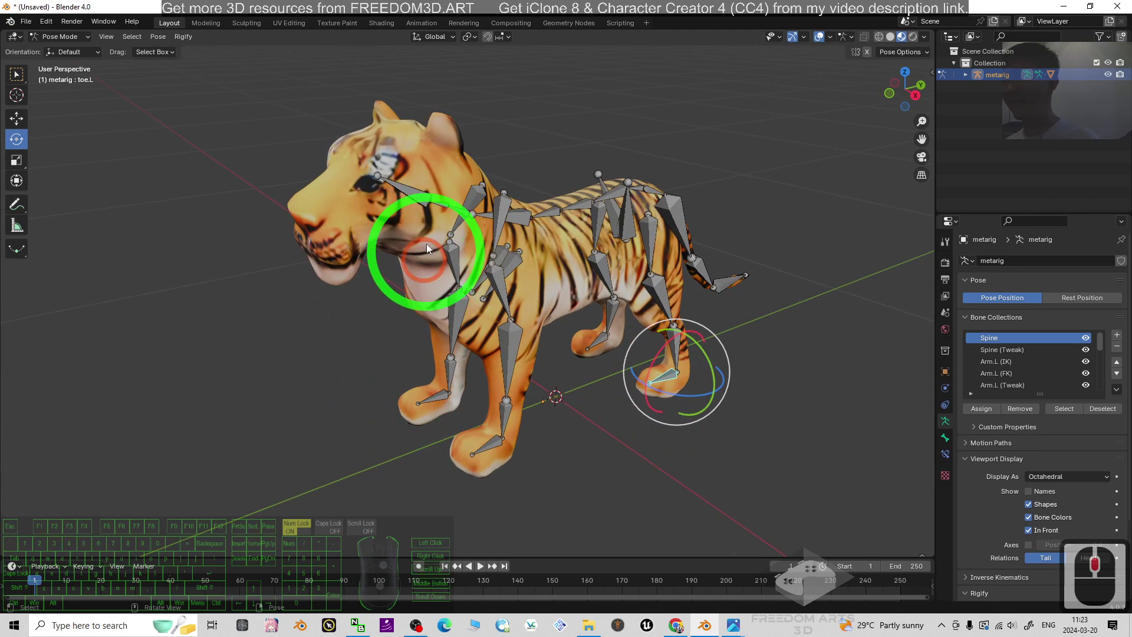
drag(418, 201, 457, 223)
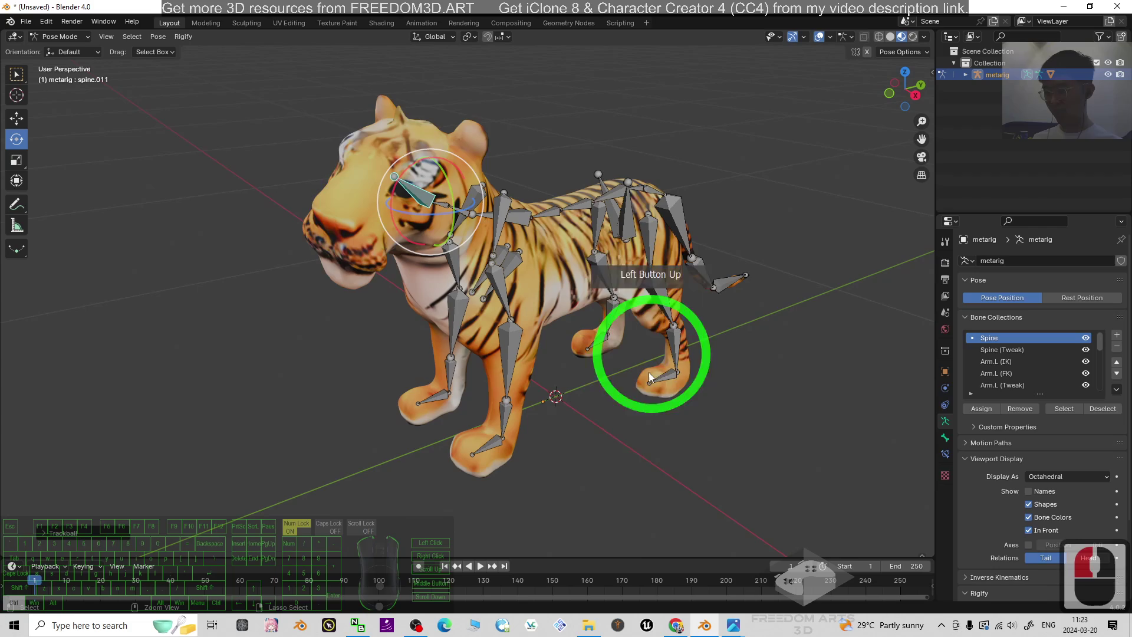
click(734, 625)
click(678, 557)
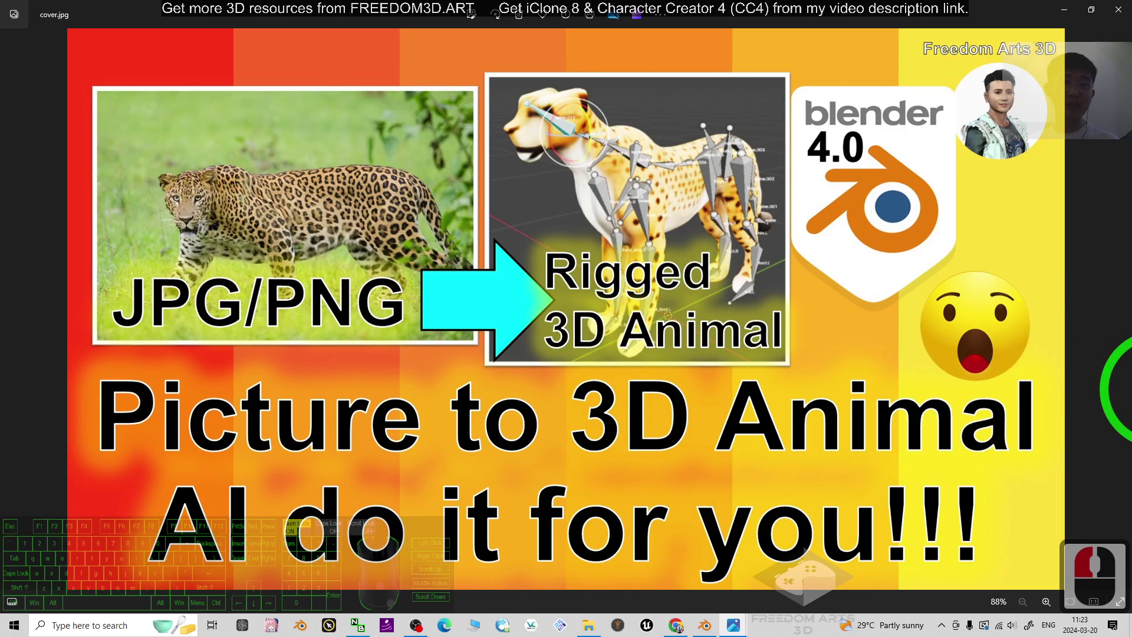
Return to Blender and orbit the posed tiger from facing right to facing left
click(705, 624)
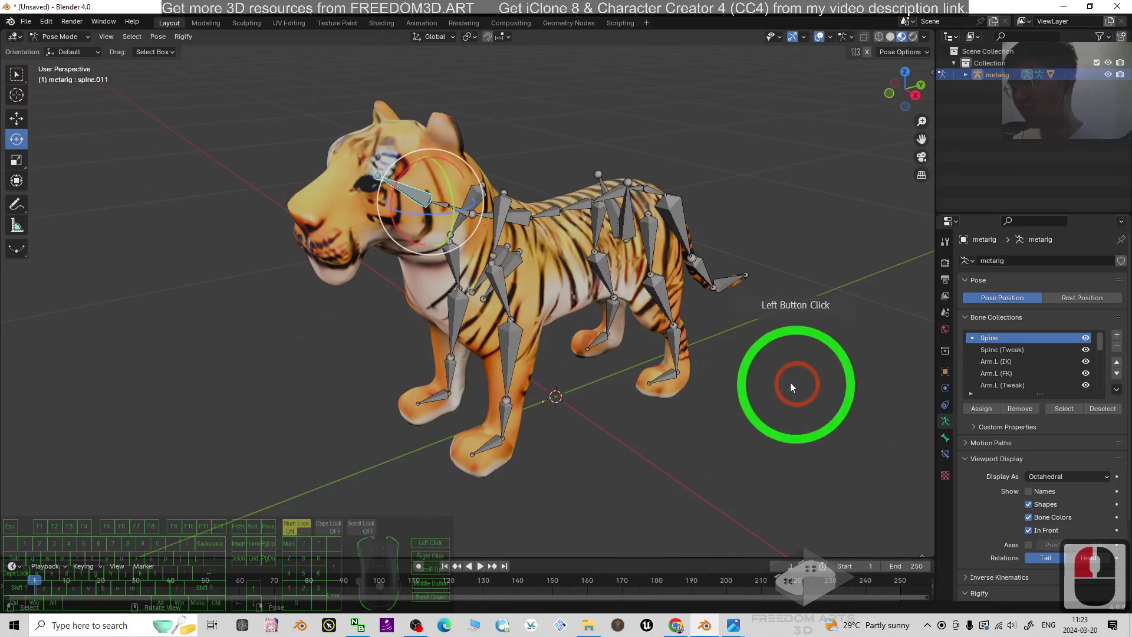
drag(795, 384, 773, 350)
middle_drag(773, 350, 515, 332)
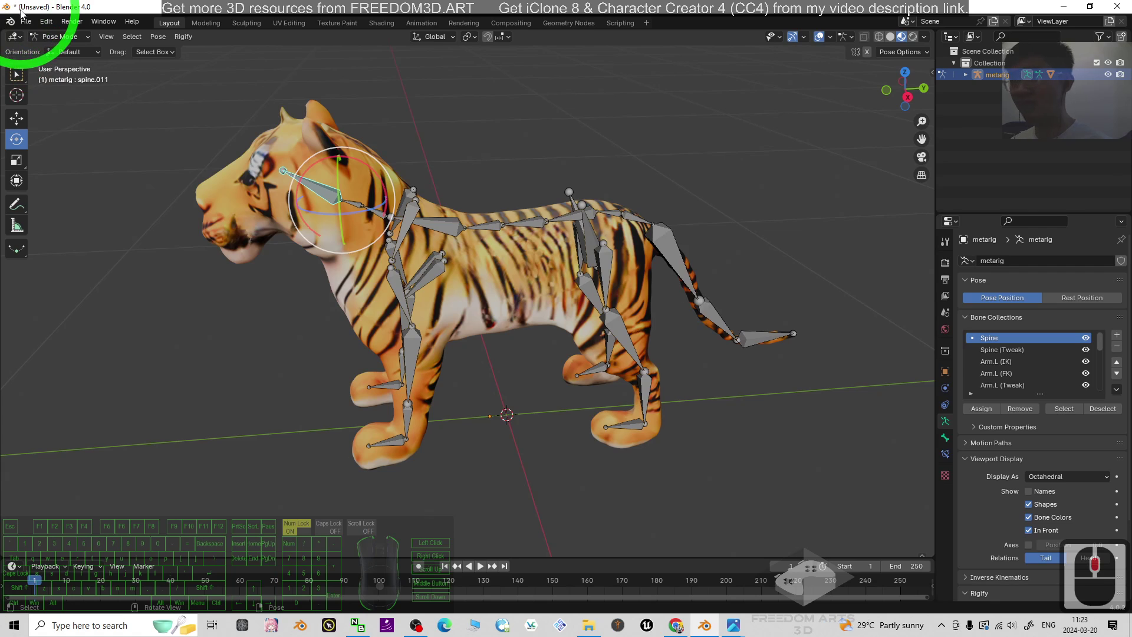